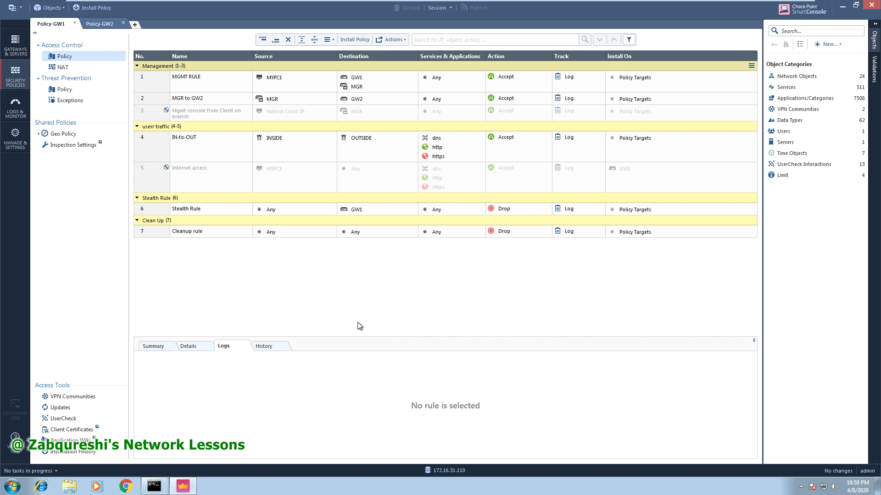
# Show Policy-GW1's NAT rules and run ipconfig to confirm client address 172.16.31.120, gateway 172.16.31.111.
pyautogui.click(70, 69)
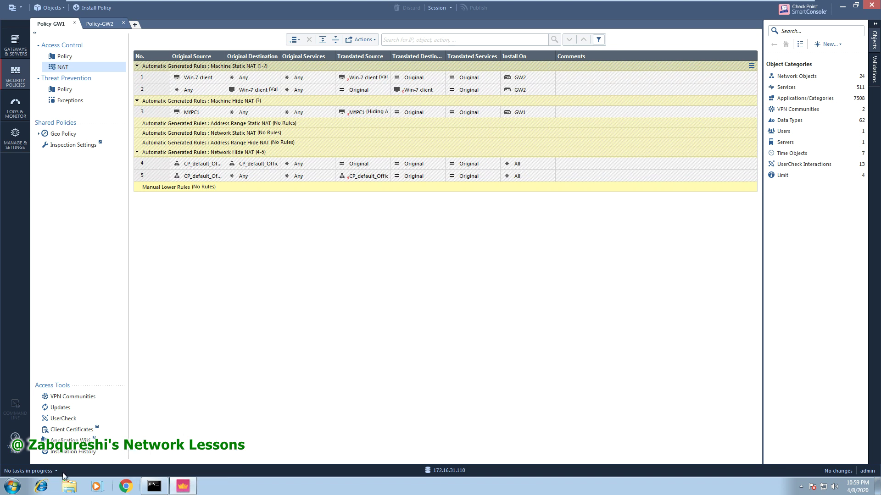
pyautogui.click(154, 486)
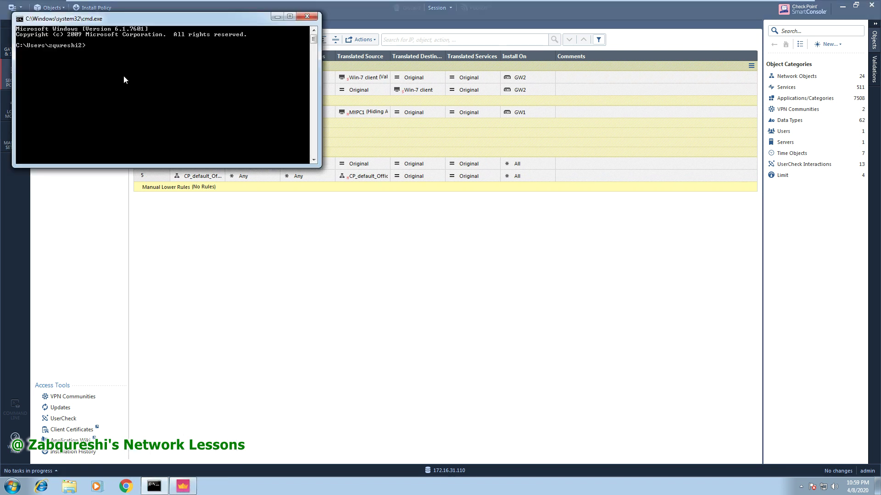
pyautogui.write('ipconfig')
pyautogui.press('Return')
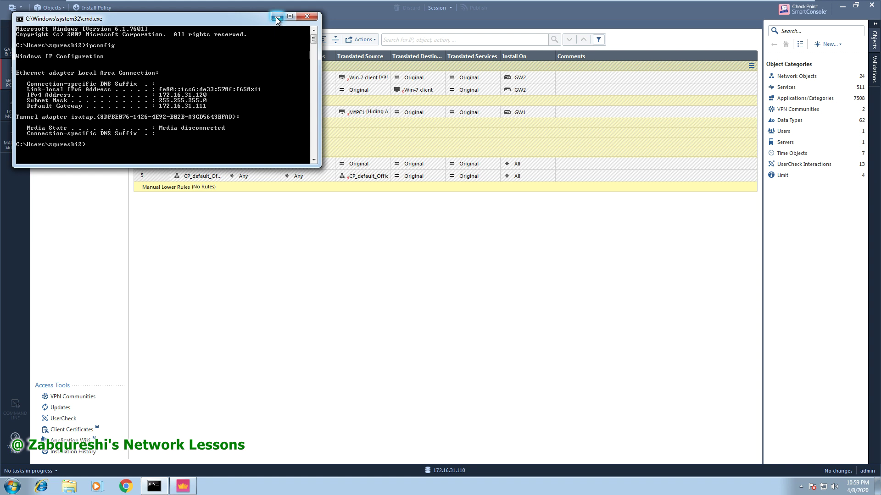
pyautogui.click(276, 17)
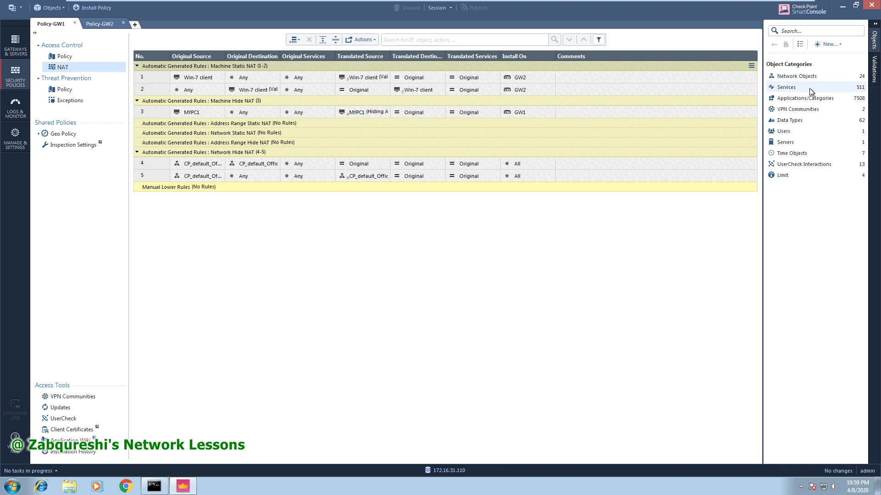
# Open MYPC1's NAT page, showing Hide translation behind GW1, and highlight GW1's IP address.
pyautogui.click(825, 45)
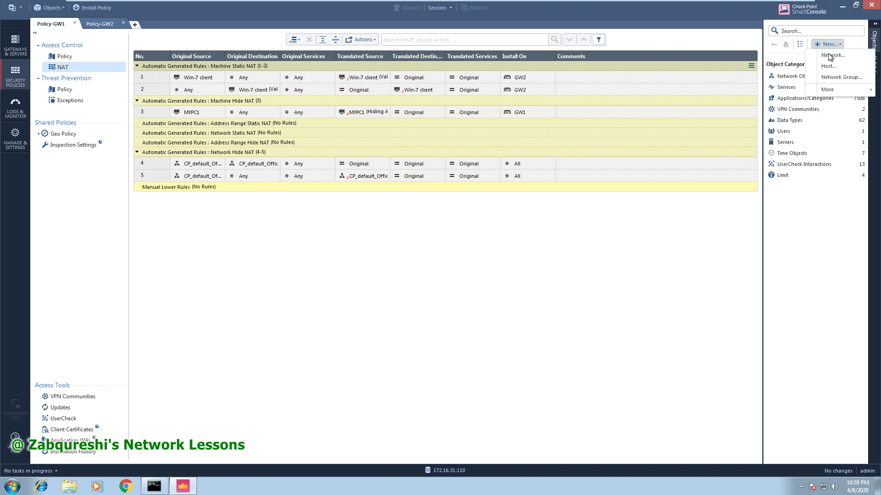
pyautogui.click(789, 77)
pyautogui.click(791, 98)
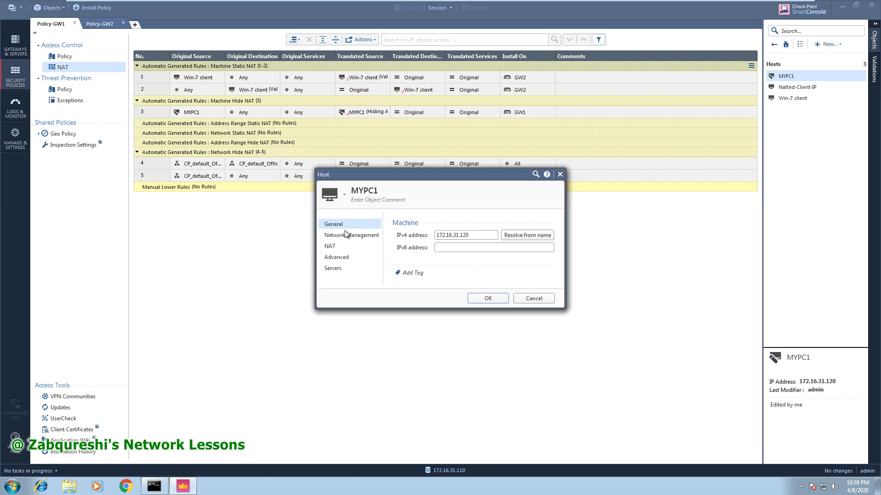
pyautogui.click(333, 245)
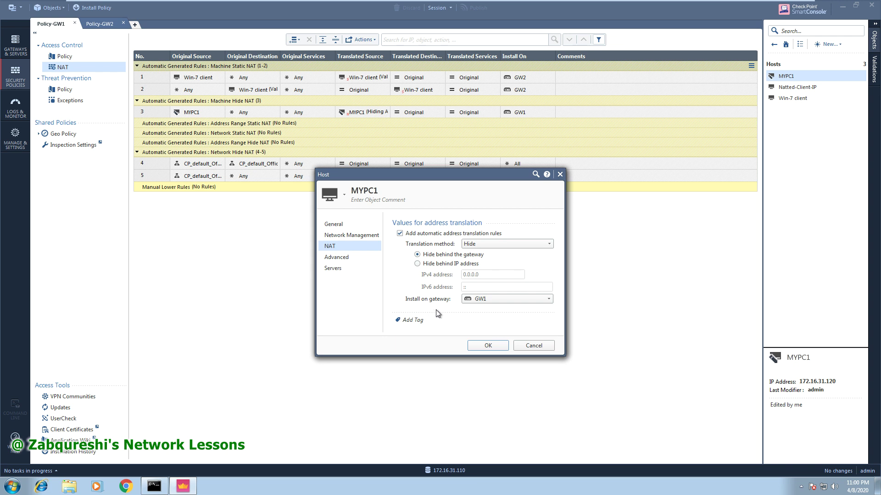
pyautogui.moveTo(489, 301)
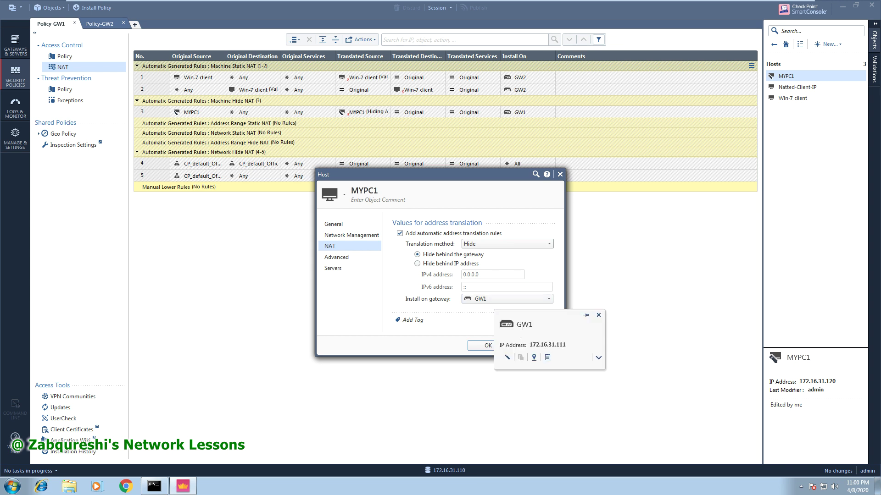
pyautogui.moveTo(531, 346); pyautogui.dragTo(514, 346)
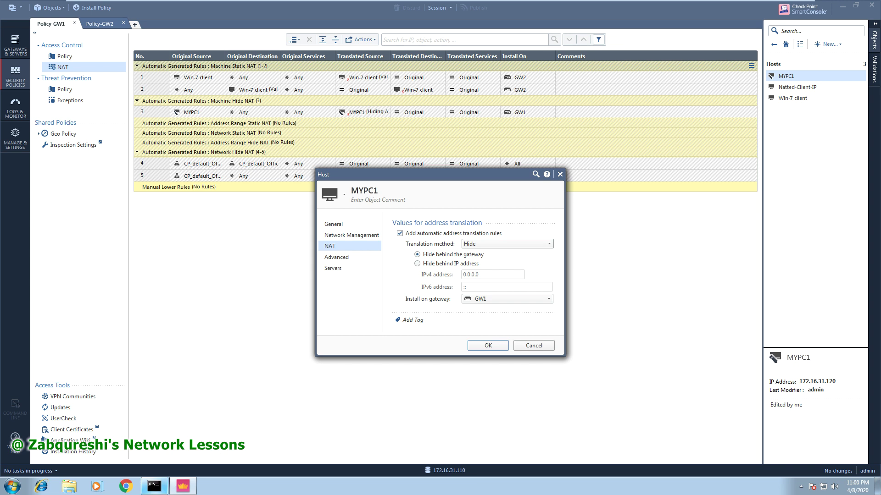
pyautogui.click(154, 487)
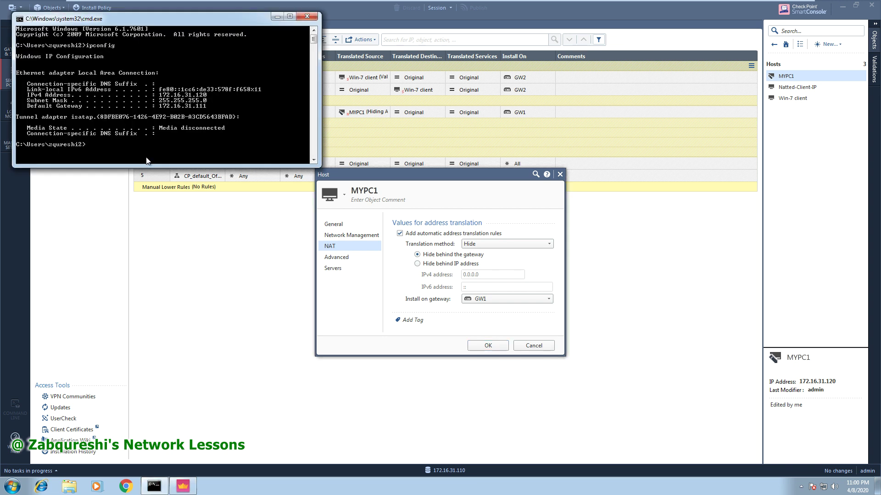
# Trace the route to 8.8.8.8 with tracert -d, then stop it.
pyautogui.write('tracert -d 8.8.8.8')
pyautogui.press('Return')
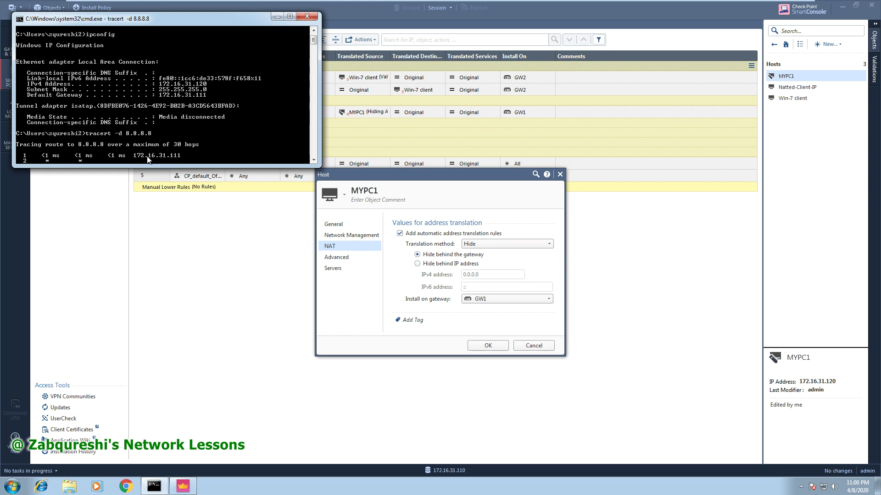
pyautogui.hotkey('ctrl', 'c')
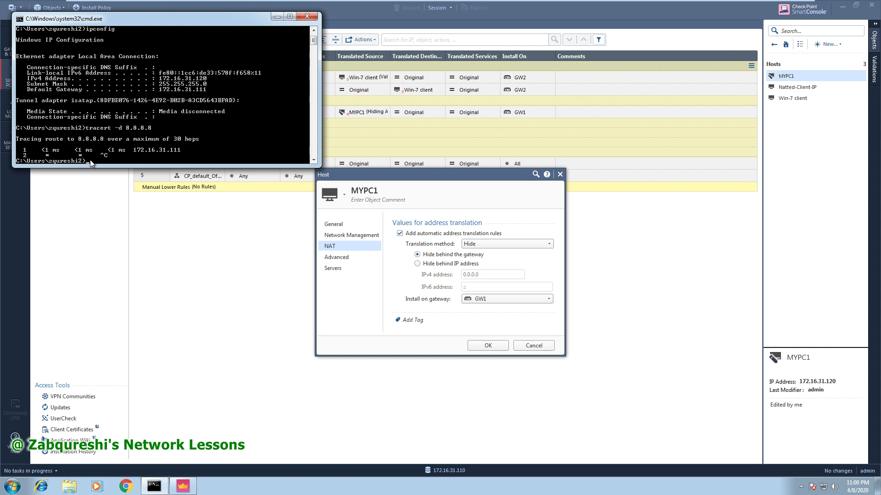
# Ping 8.8.8.8 until it replies, then close the MYPC1 host dialog without changes.
pyautogui.write('ping 8,.8.8.')
pyautogui.press('BackSpace')
pyautogui.press('BackSpace')
pyautogui.press('BackSpace')
pyautogui.write('.8.')
pyautogui.press('Up')
pyautogui.press('BackSpace')
pyautogui.press('BackSpace')
pyautogui.press('BackSpace')
pyautogui.press('BackSpace')
pyautogui.press('BackSpace')
pyautogui.press('BackSpace')
pyautogui.press('BackSpace')
pyautogui.press('BackSpace')
pyautogui.press('BackSpace')
pyautogui.press('BackSpace')
pyautogui.press('BackSpace')
pyautogui.press('BackSpace')
pyautogui.press('BackSpace')
pyautogui.press('BackSpace')
pyautogui.press('BackSpace')
pyautogui.press('BackSpace')
pyautogui.press('BackSpace')
pyautogui.write('ping 8.8.8.')
pyautogui.press('Return')
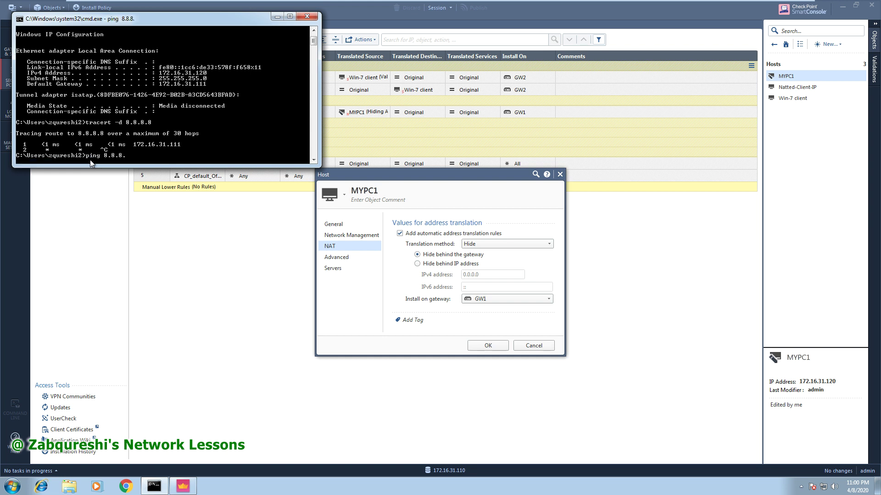
pyautogui.hotkey('ctrl', 'c')
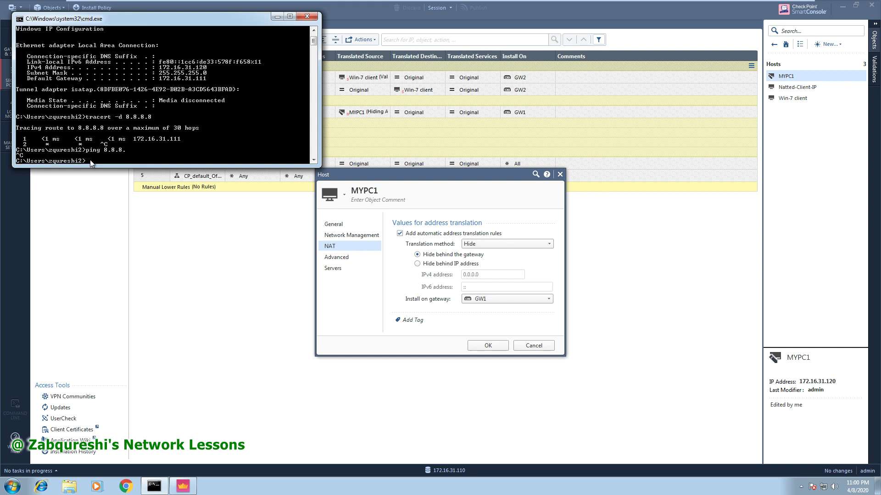
pyautogui.press('Up')
pyautogui.write('8')
pyautogui.press('Return')
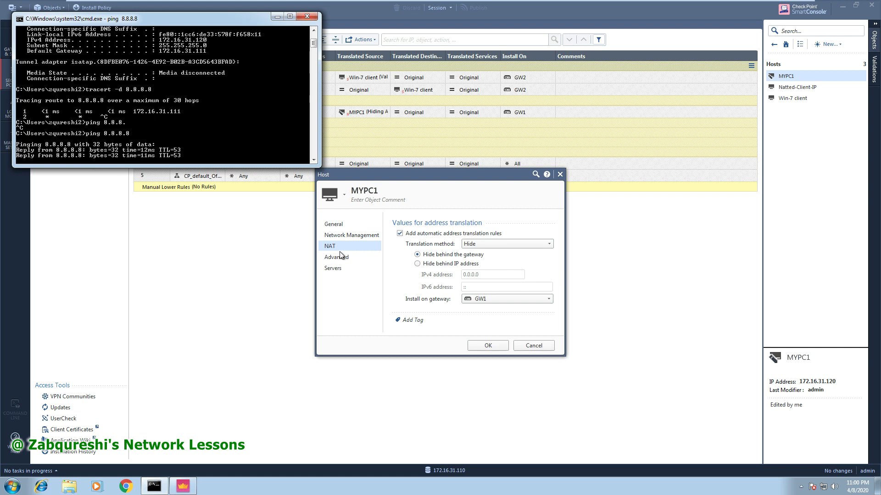
pyautogui.click(532, 345)
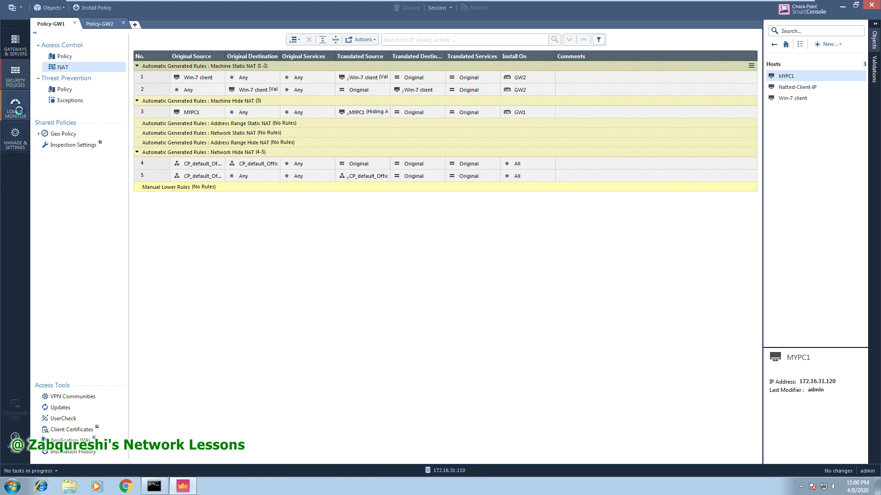
# In Logs & Monitor, open the details of the 11:00:57 PM domain-udp log to 8.8.8.8.
pyautogui.click(17, 109)
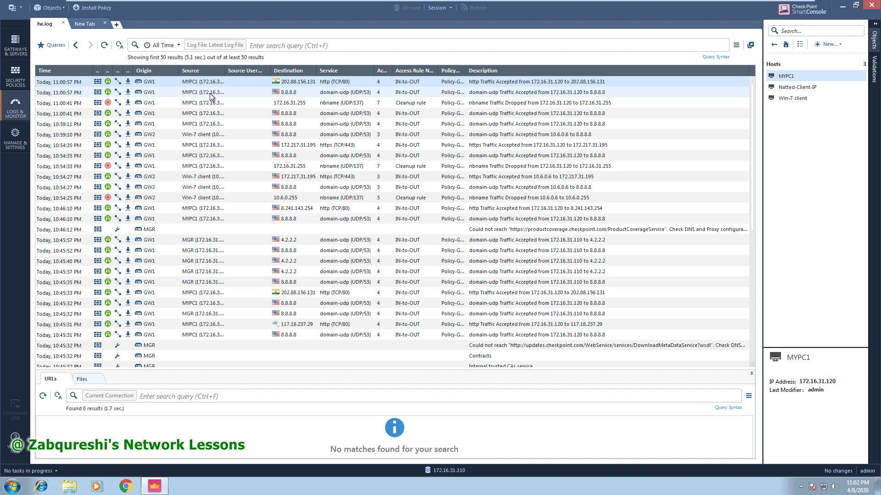
pyautogui.doubleClick(211, 94)
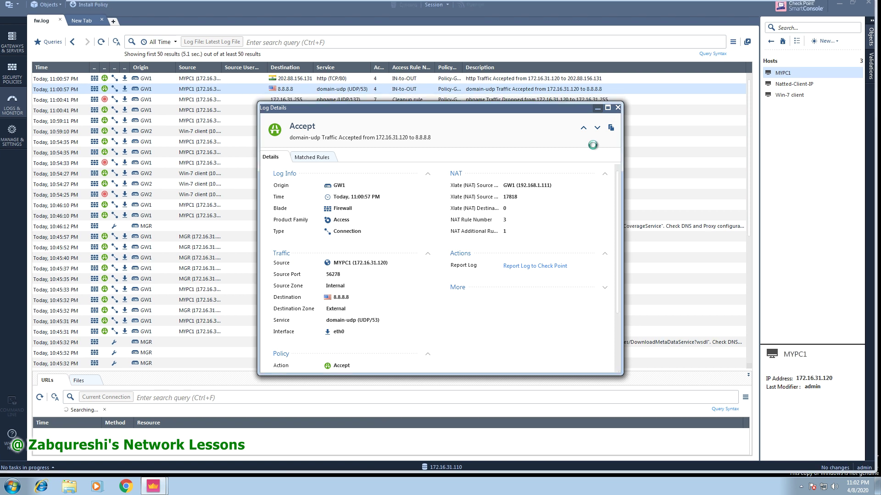
# Maximize the log details, highlight translated source GW1 (192.168.1.111) and port 17818, then close.
pyautogui.click(608, 108)
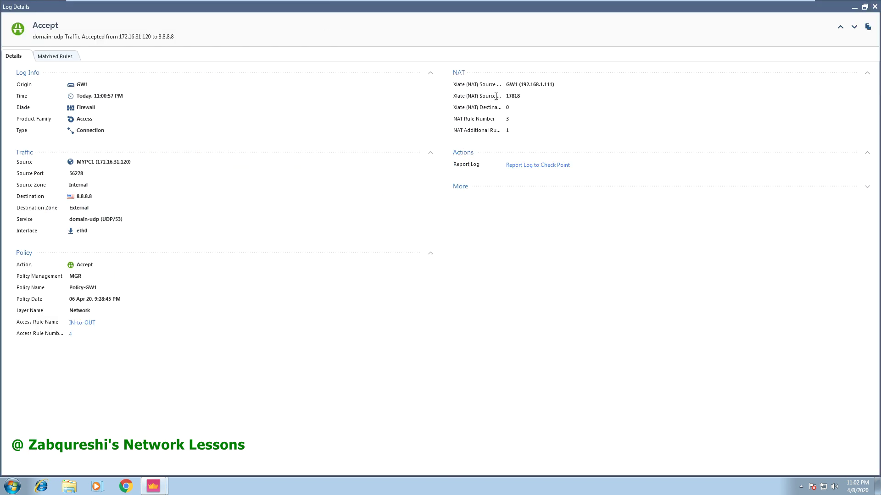
pyautogui.click(507, 86)
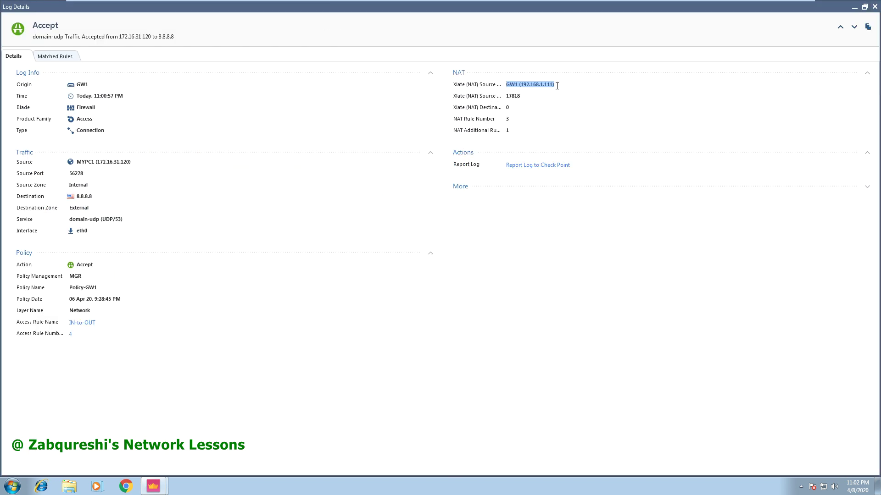
pyautogui.click(495, 86)
pyautogui.click(499, 86)
pyautogui.moveTo(556, 84); pyautogui.dragTo(503, 86)
pyautogui.doubleClick(512, 96)
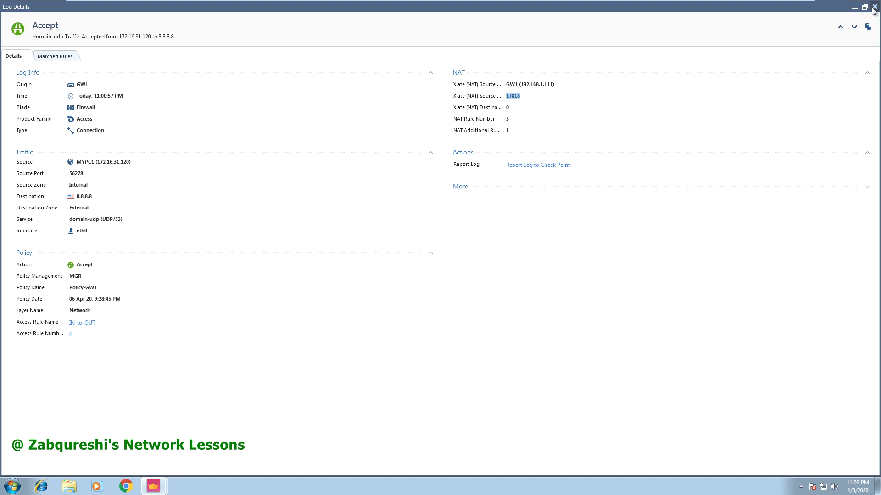
pyautogui.click(873, 8)
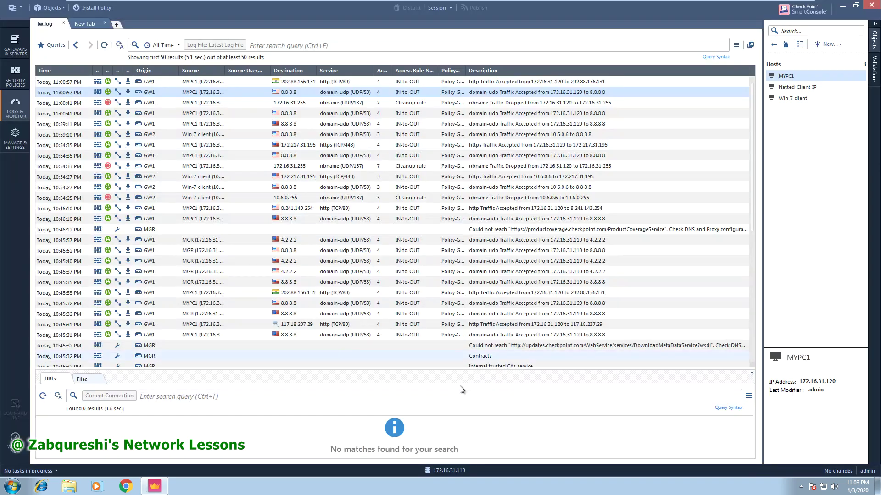
# Return to Policy-GW1's NAT rules and collapse the Machine Hide, Machine Static and Network Hide groups.
pyautogui.moveTo(154, 486)
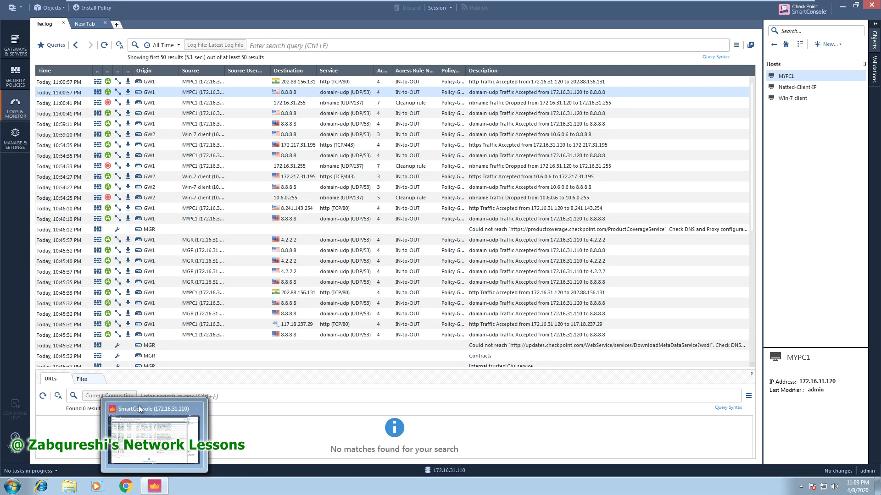
pyautogui.click(17, 82)
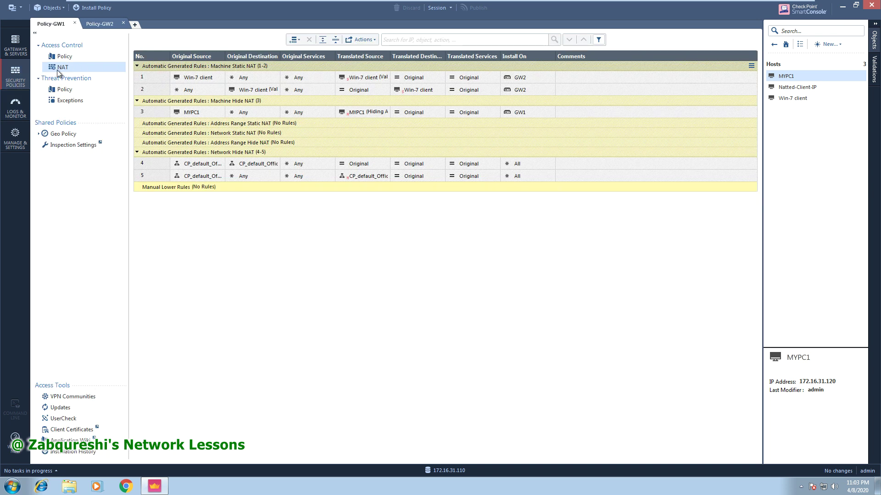
pyautogui.click(137, 101)
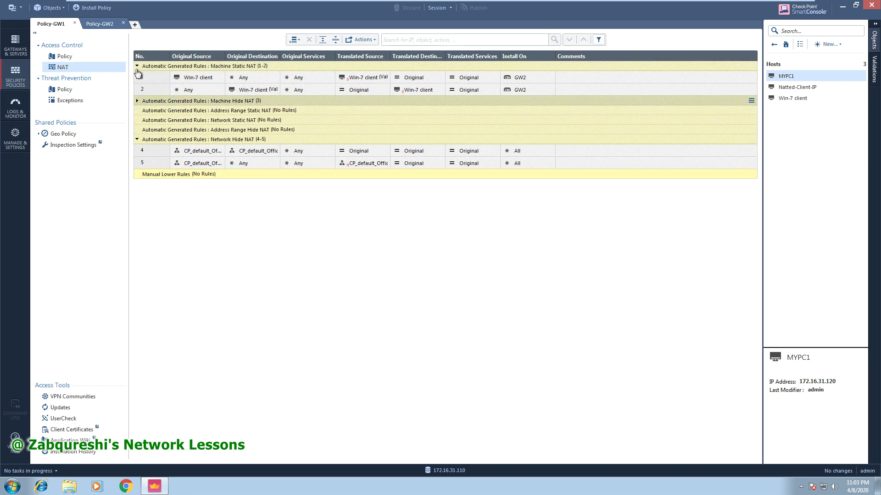
pyautogui.click(136, 66)
pyautogui.click(136, 114)
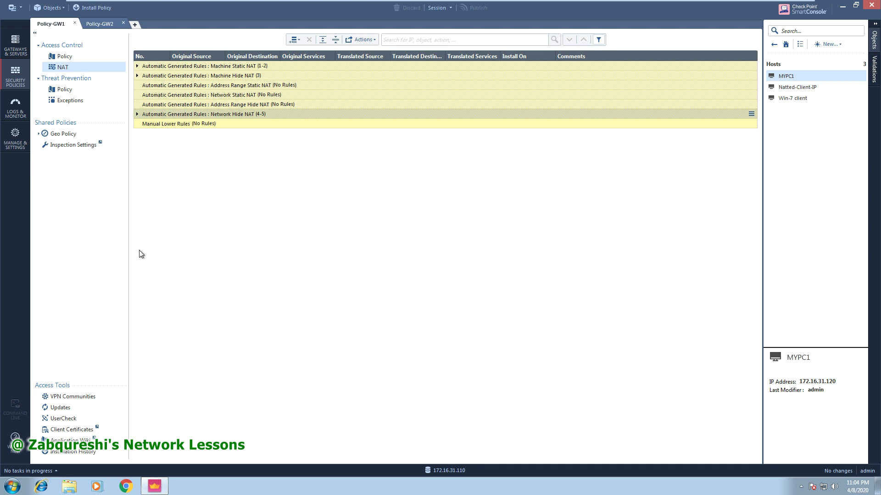
# Expand Machine Hide NAT, check MYPC1's address 172.16.31.120, and select rule 3 for MYPC1.
pyautogui.click(137, 78)
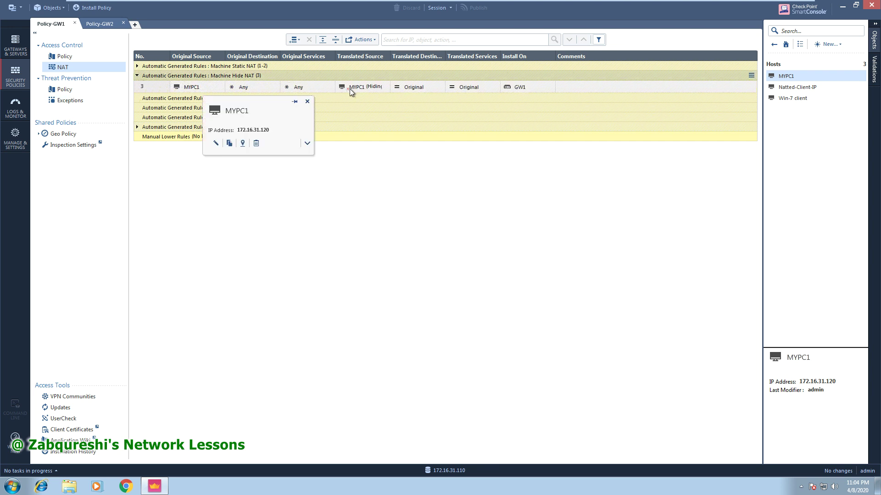
pyautogui.moveTo(361, 91)
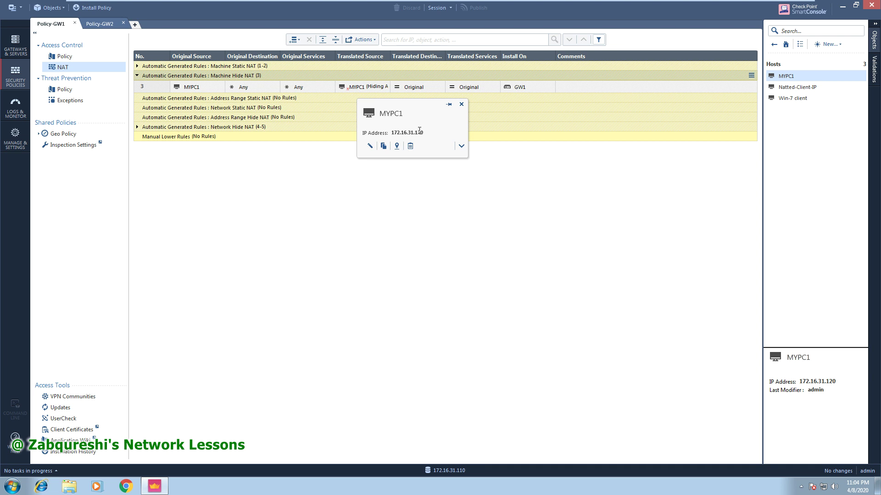
pyautogui.moveTo(423, 134); pyautogui.dragTo(389, 133)
pyautogui.click(462, 105)
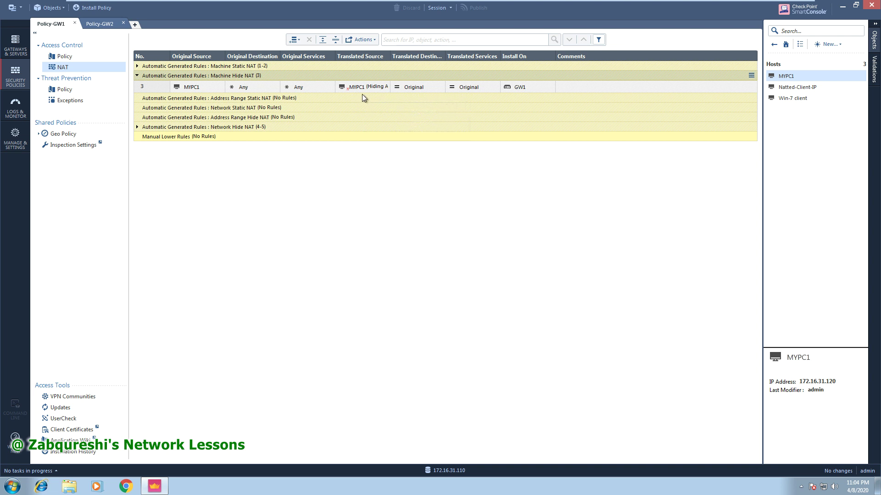
pyautogui.click(137, 75)
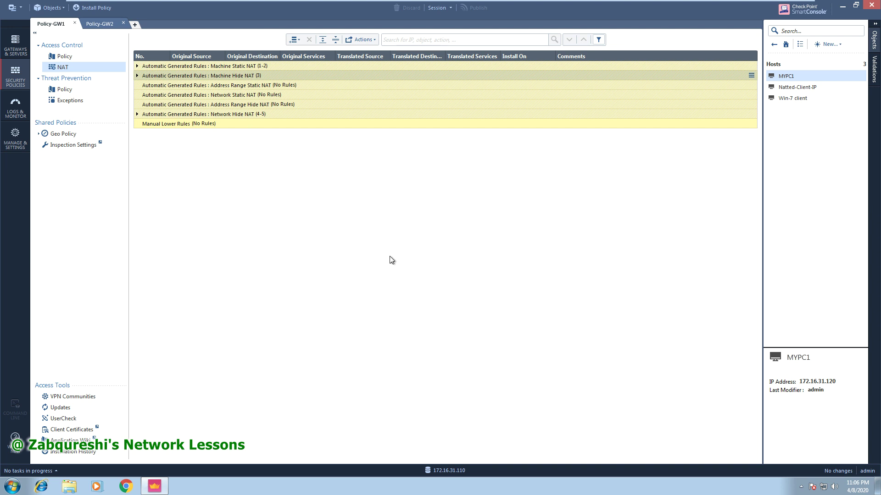
pyautogui.click(138, 76)
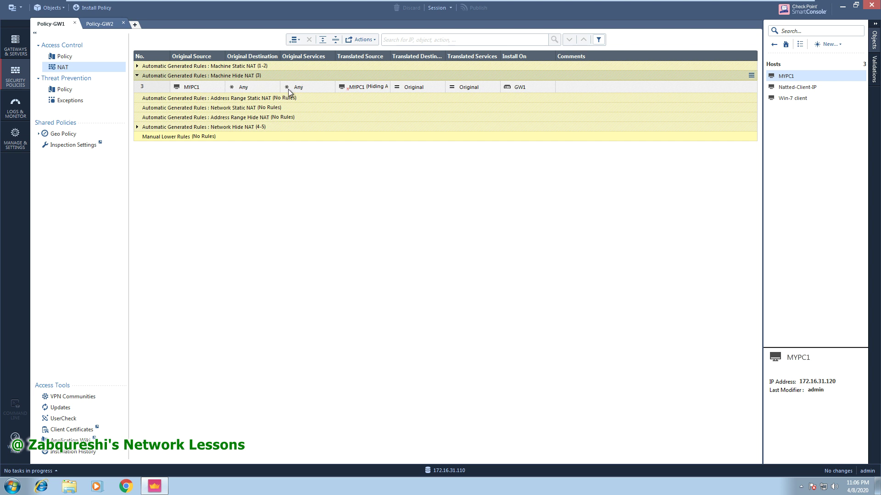
pyautogui.click(190, 89)
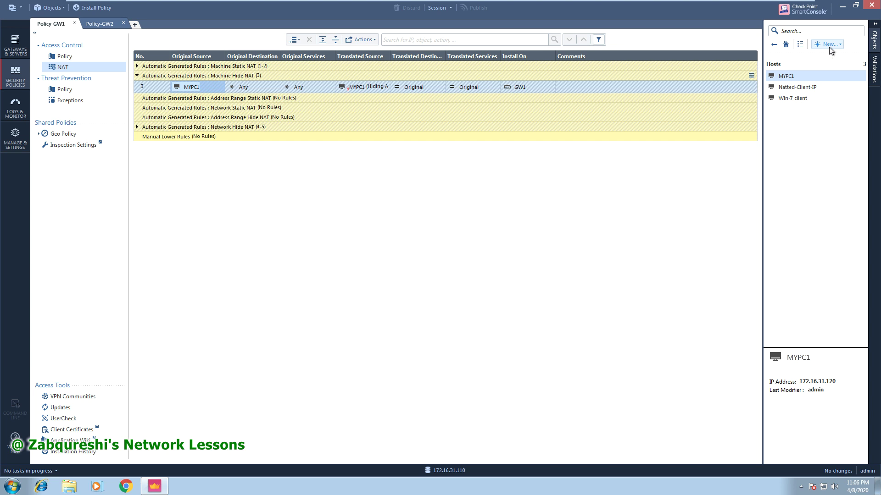
# Create network object Inside-GW1 with address 172.16.31.0 and mask 255.255.255.0.
pyautogui.click(829, 47)
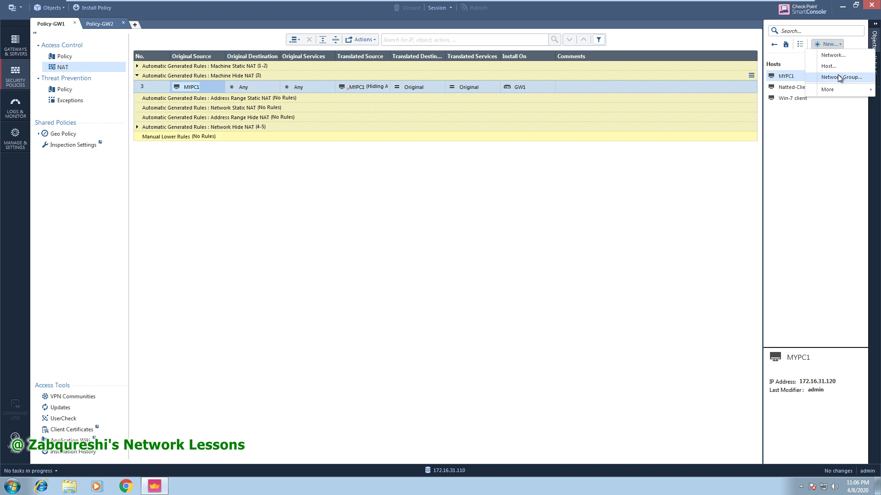
pyautogui.click(833, 55)
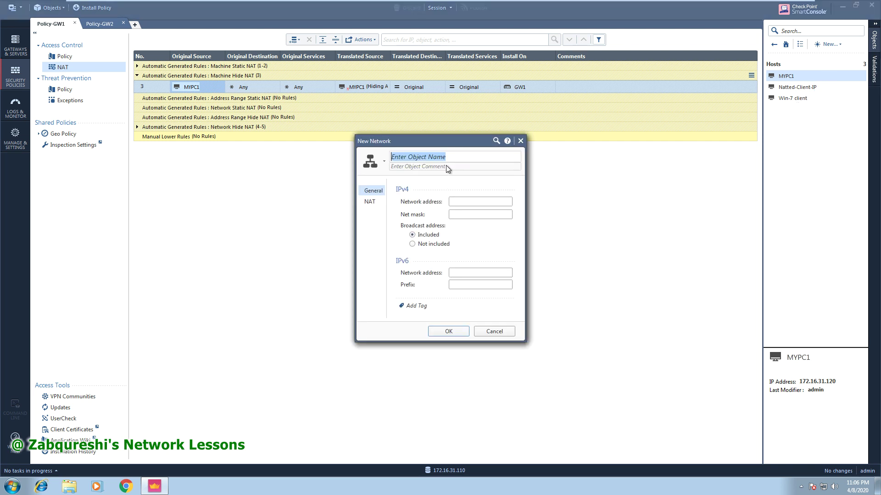
pyautogui.write('Insid')
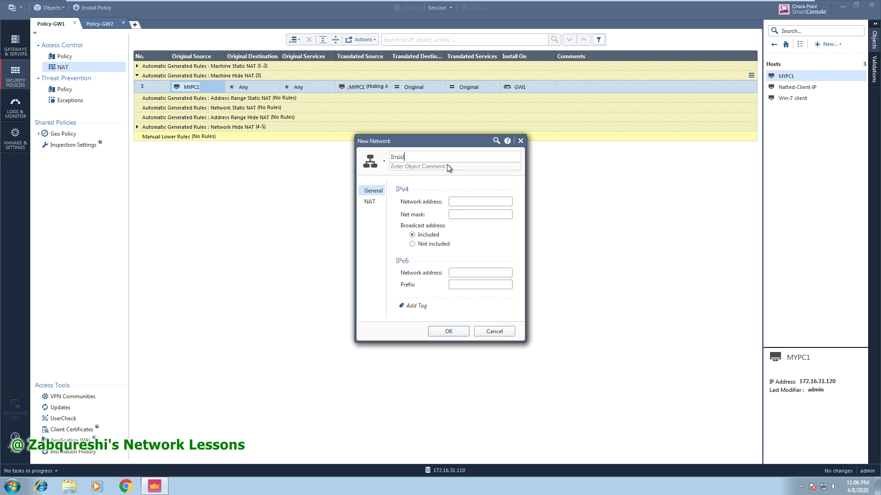
pyautogui.write('e-GW1')
pyautogui.click(464, 203)
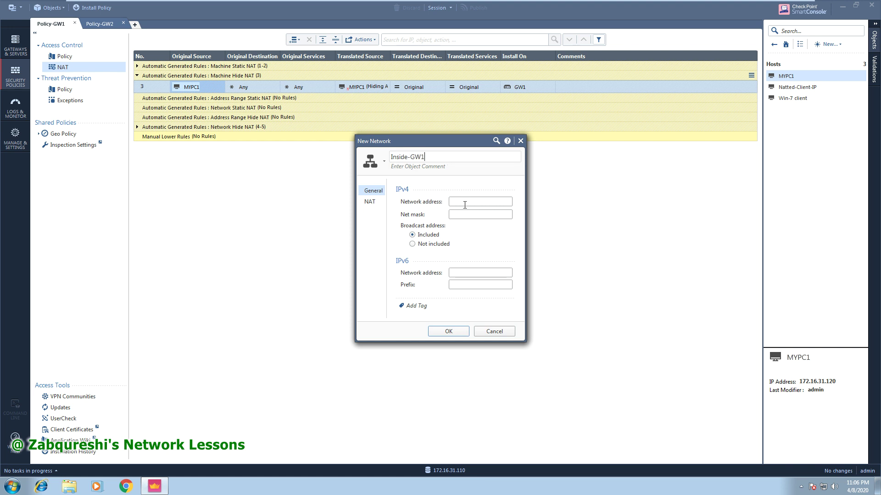
pyautogui.write('172.16.31.0')
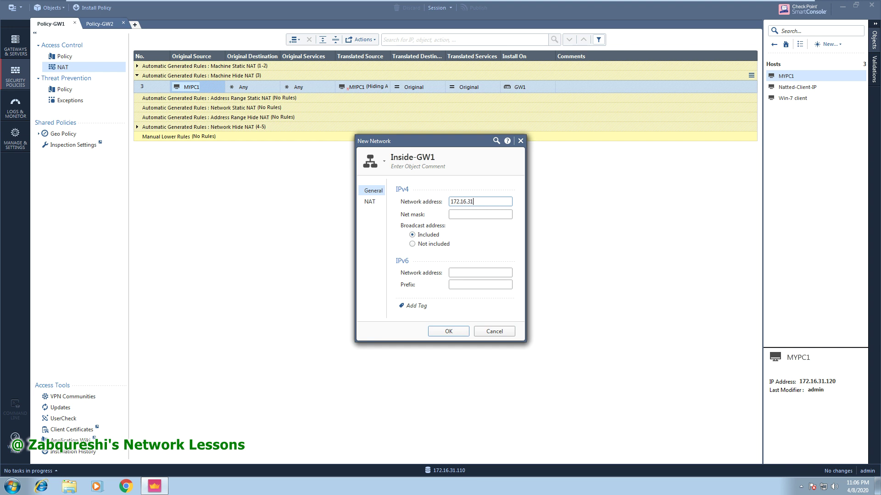
pyautogui.press('Tab')
pyautogui.write('255.255.255.0')
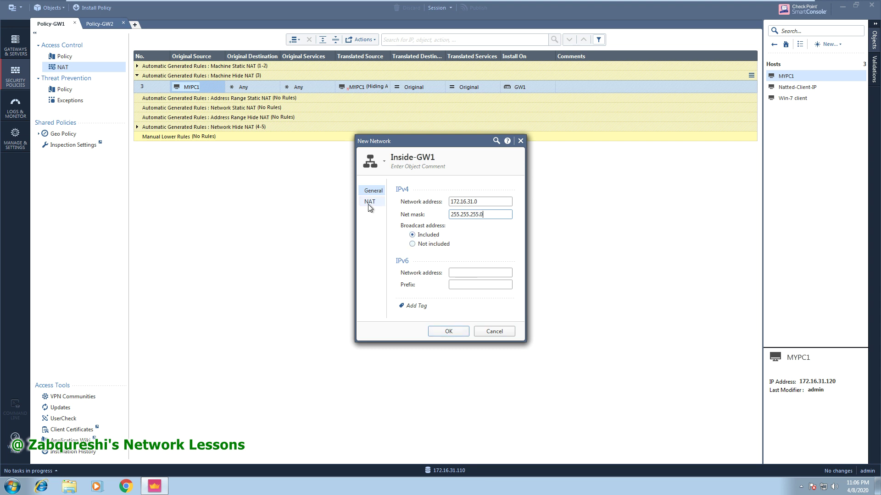
pyautogui.click(369, 205)
# Enable automatic Static translation of Inside-GW1 to 192.168.1.100 and save the object.
pyautogui.click(423, 200)
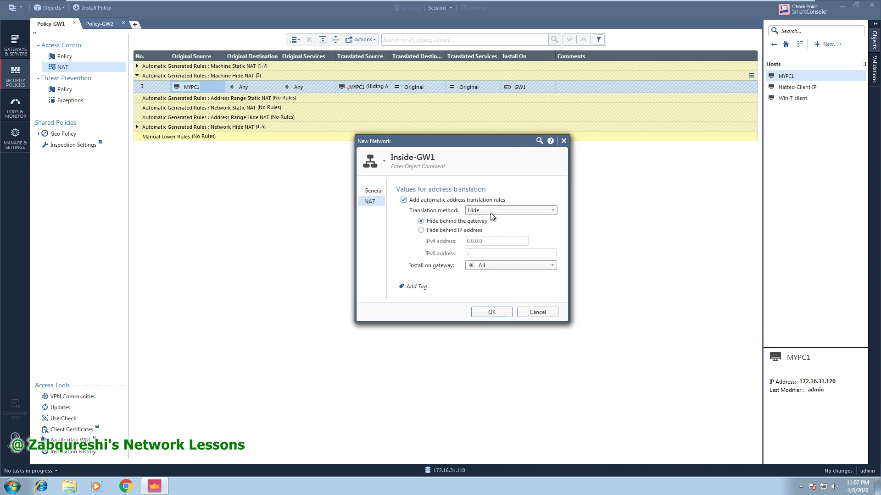
pyautogui.click(502, 211)
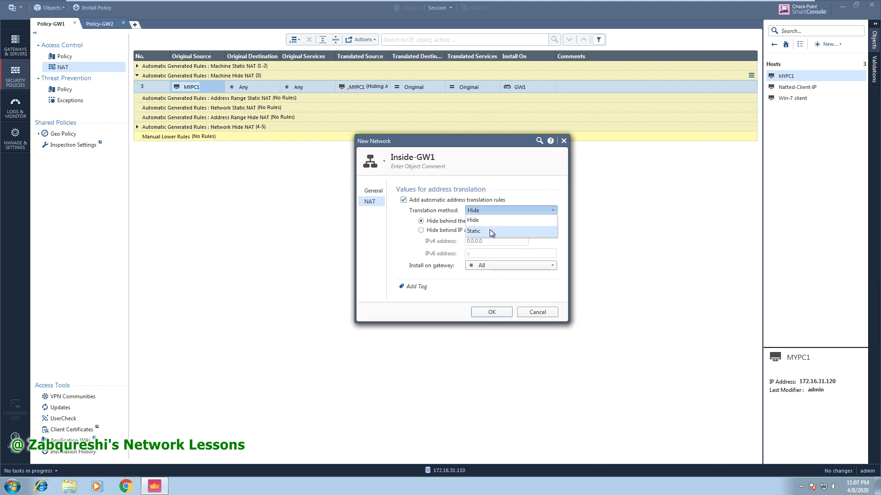
pyautogui.click(490, 230)
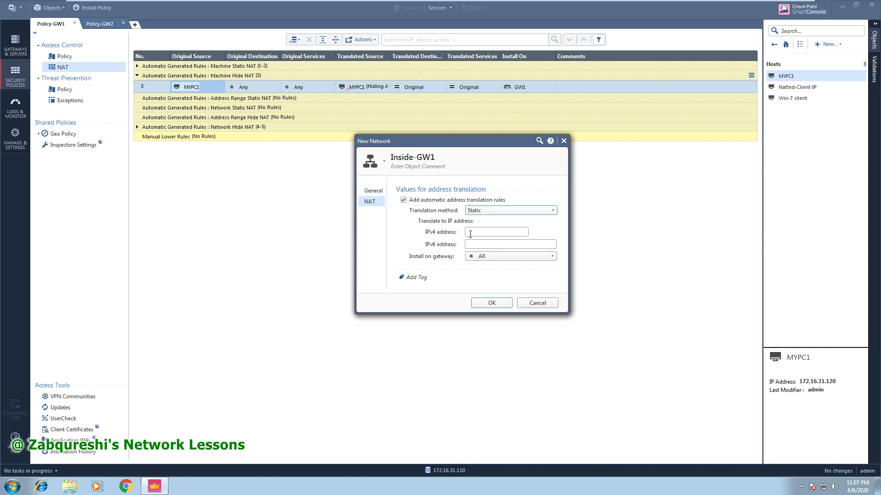
pyautogui.click(452, 201)
pyautogui.click(453, 201)
pyautogui.click(482, 235)
pyautogui.write('192.168.1.100')
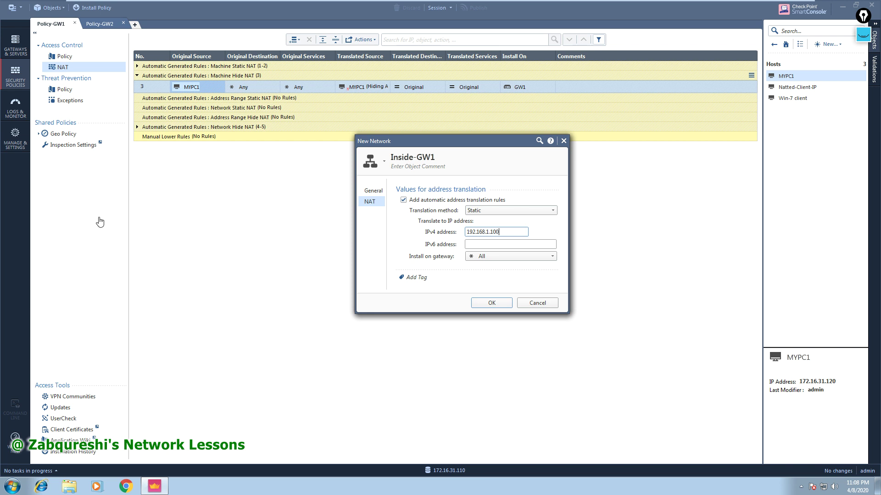
pyautogui.click(492, 303)
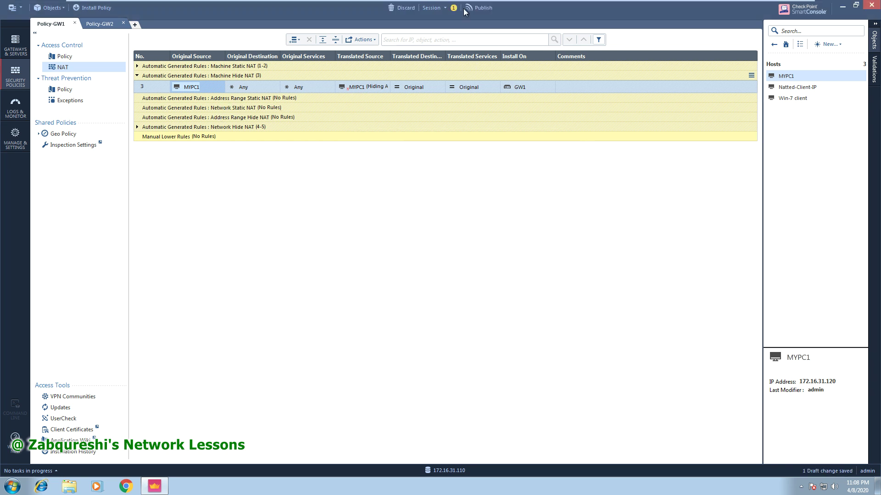
# Publish the Inside-GW1 change and inspect its address in the new Network Static NAT rules.
pyautogui.click(483, 9)
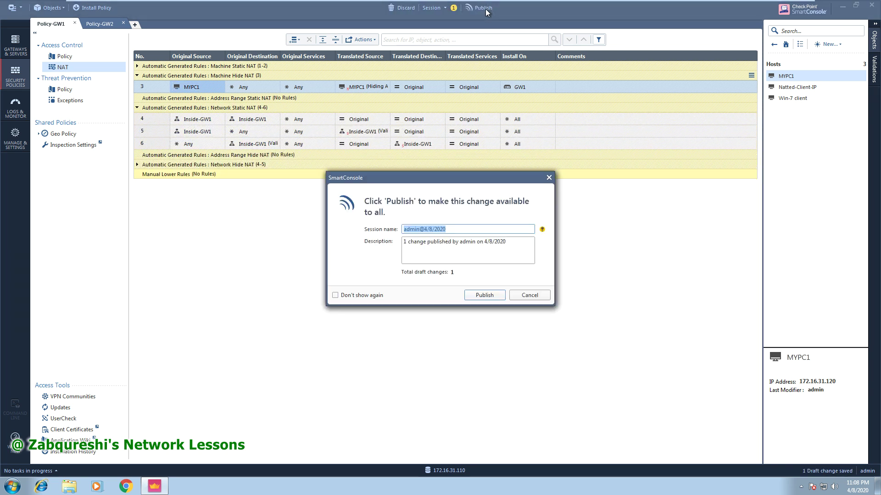
pyautogui.click(483, 295)
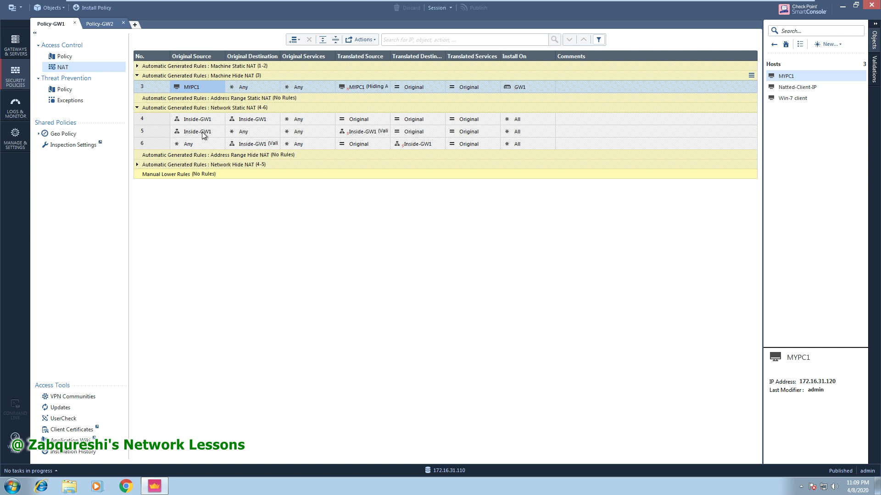
pyautogui.moveTo(198, 134)
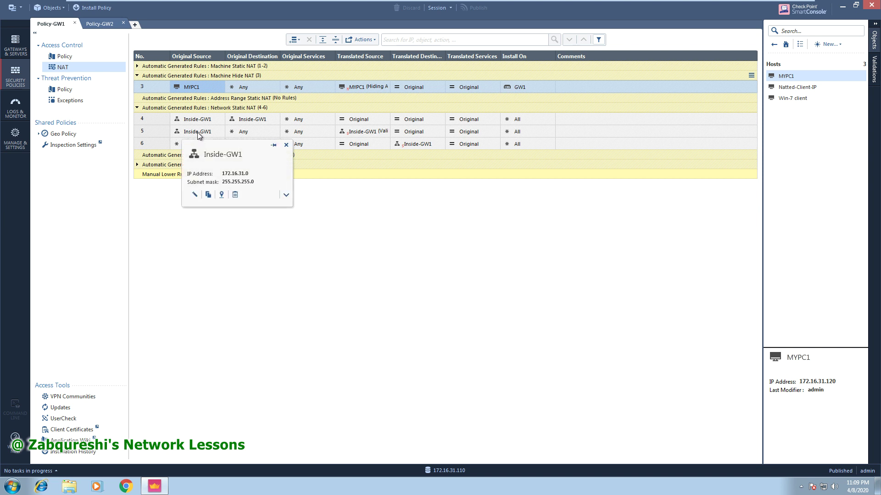
pyautogui.doubleClick(246, 174)
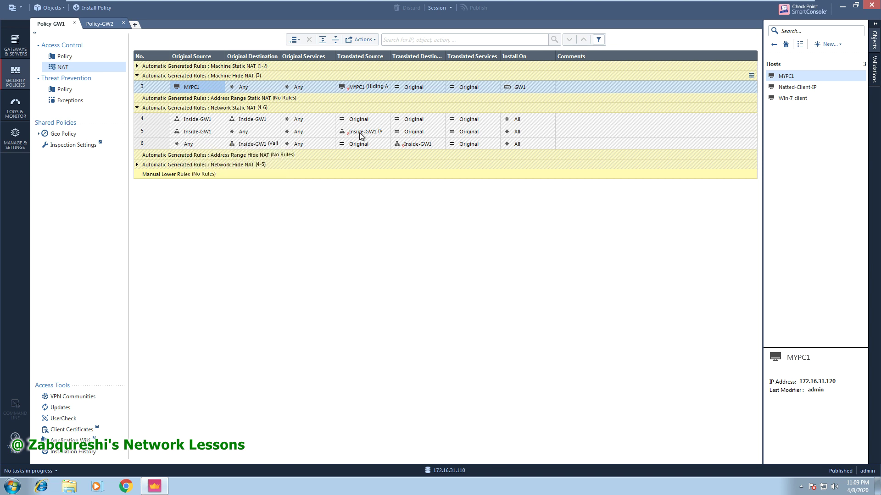
pyautogui.moveTo(359, 133)
pyautogui.doubleClick(363, 134)
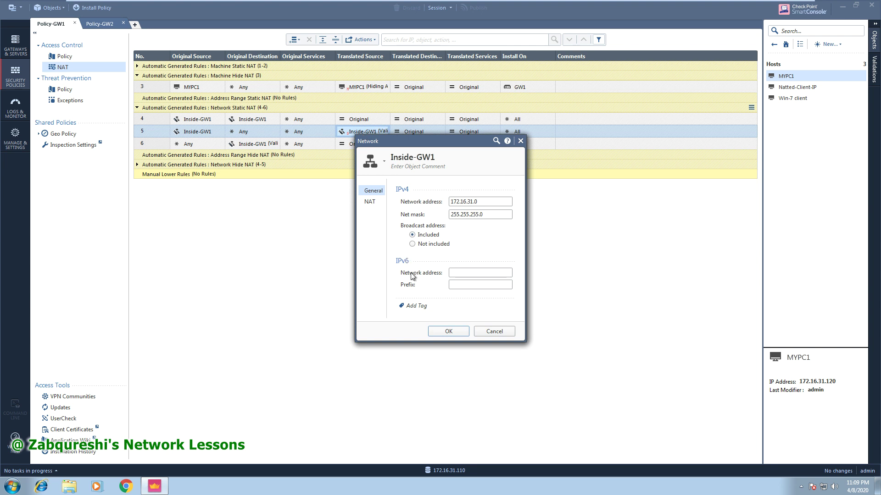
pyautogui.click(370, 202)
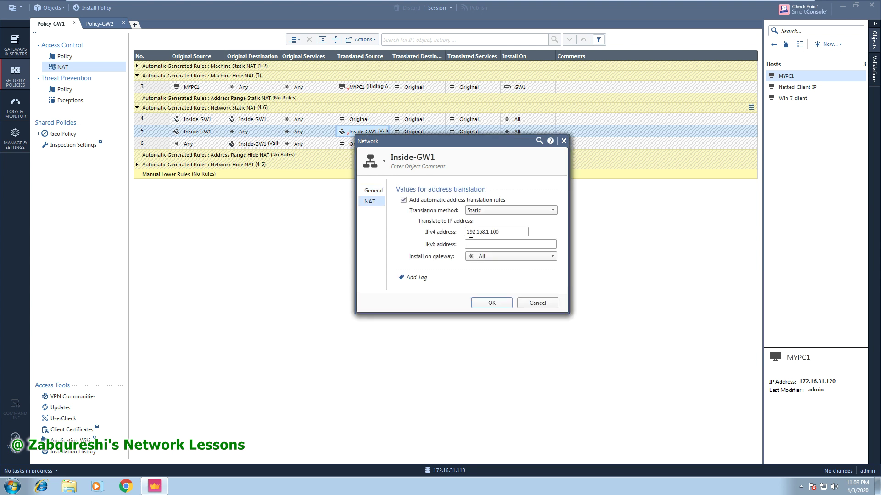
pyautogui.moveTo(513, 233); pyautogui.dragTo(463, 232)
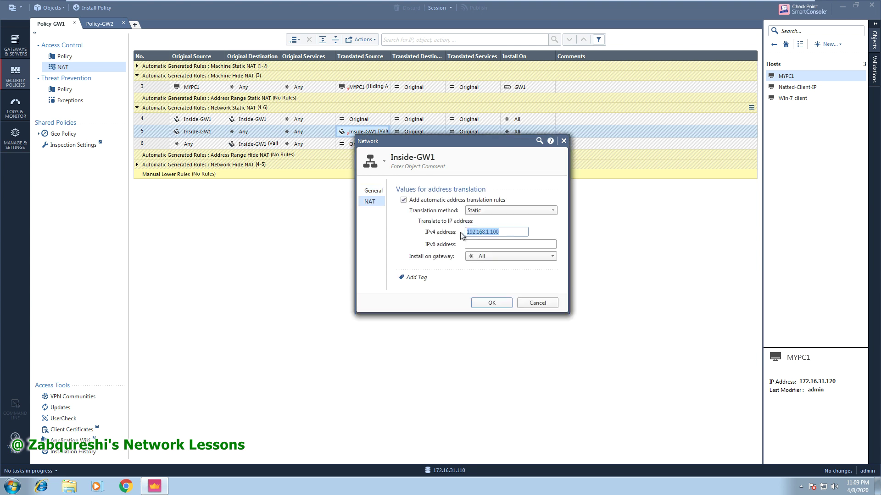
pyautogui.click(494, 307)
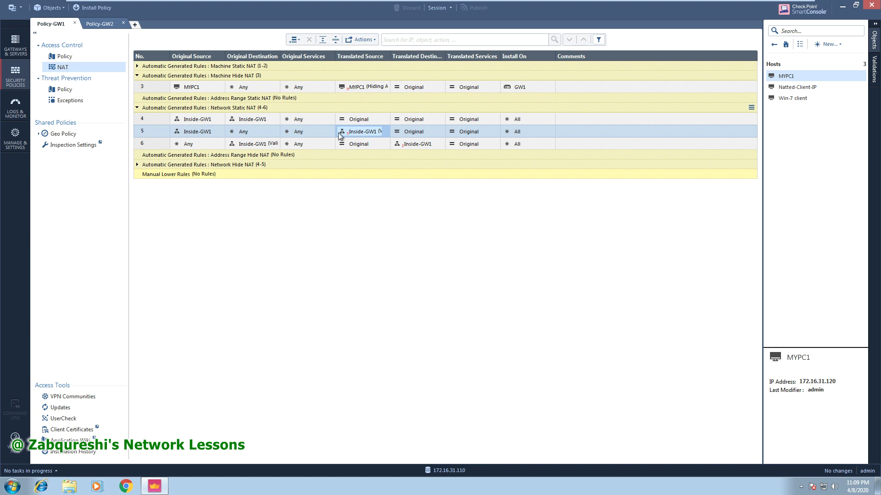
# Open Install Policy, look at the available policies, and cancel without installing.
pyautogui.click(95, 13)
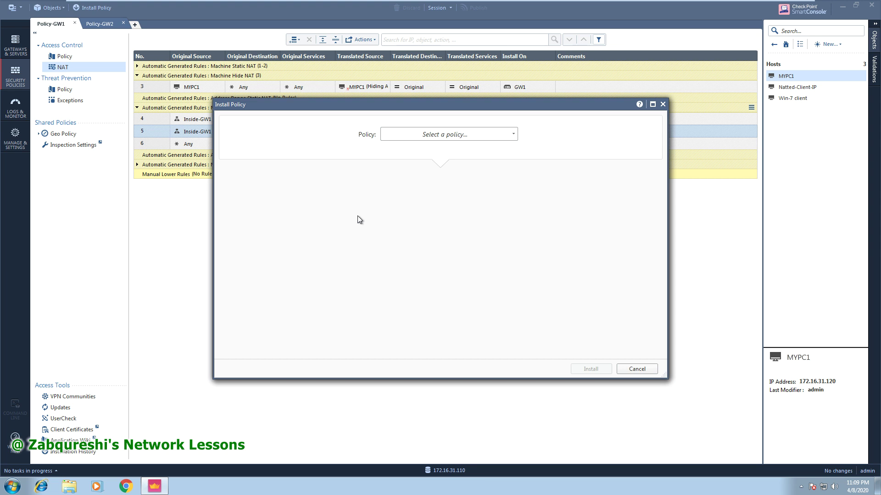
pyautogui.click(472, 134)
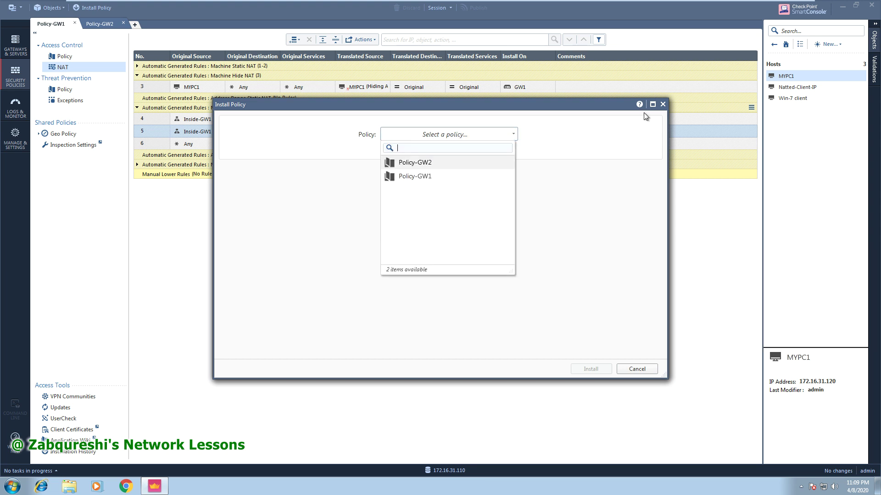
pyautogui.click(663, 104)
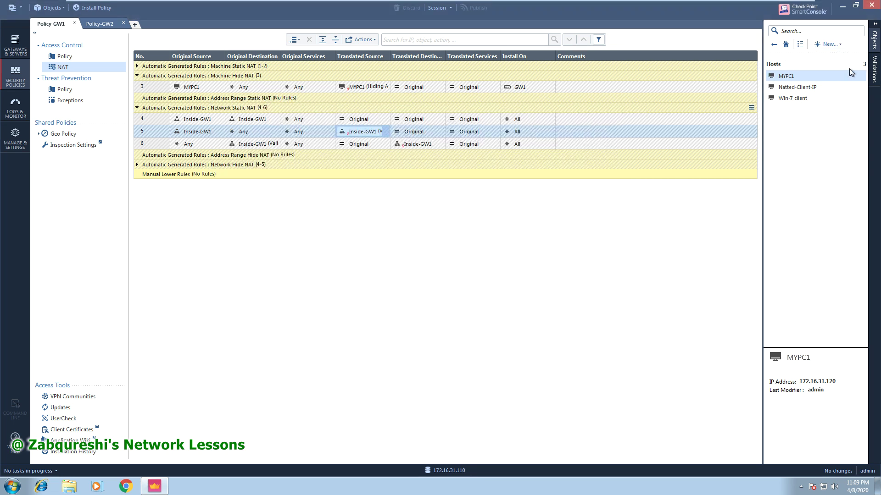
# Open the Win-7 client host's properties from the Hosts list and close them.
pyautogui.click(778, 46)
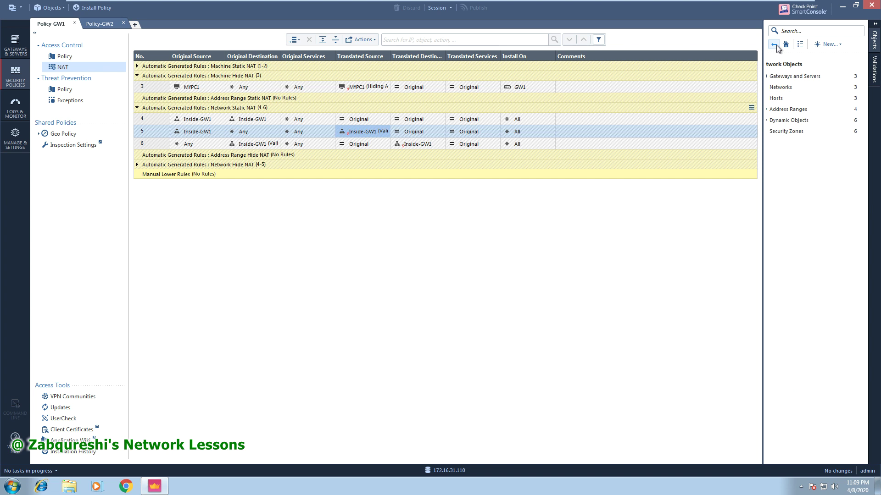
pyautogui.click(796, 97)
pyautogui.doubleClick(797, 97)
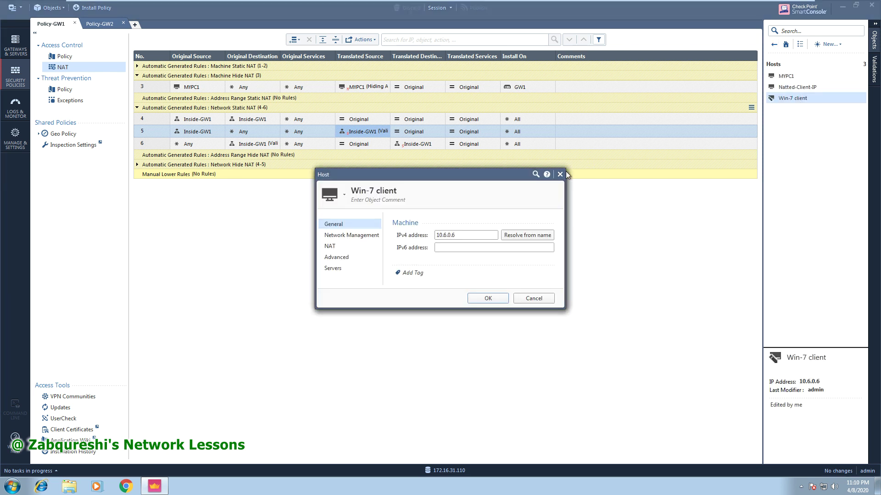
pyautogui.click(560, 174)
# Inspect the MGR server's NAT and network management properties, then cancel without changes.
pyautogui.click(773, 45)
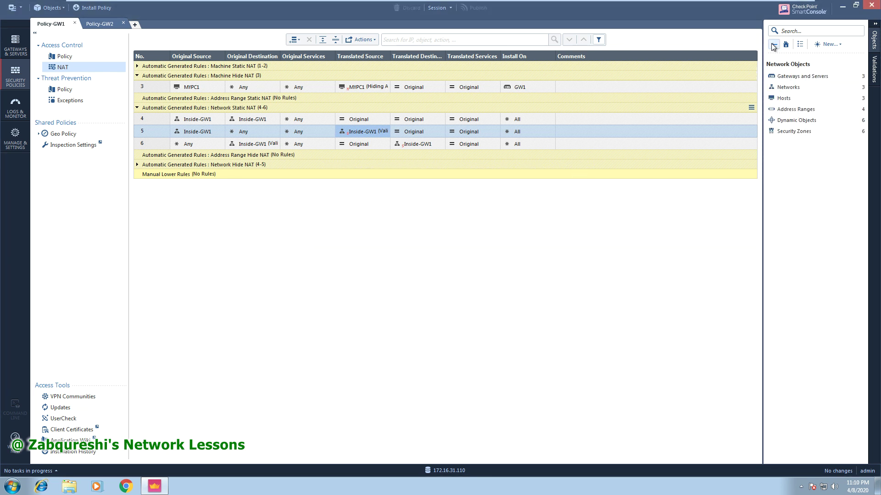
pyautogui.click(805, 76)
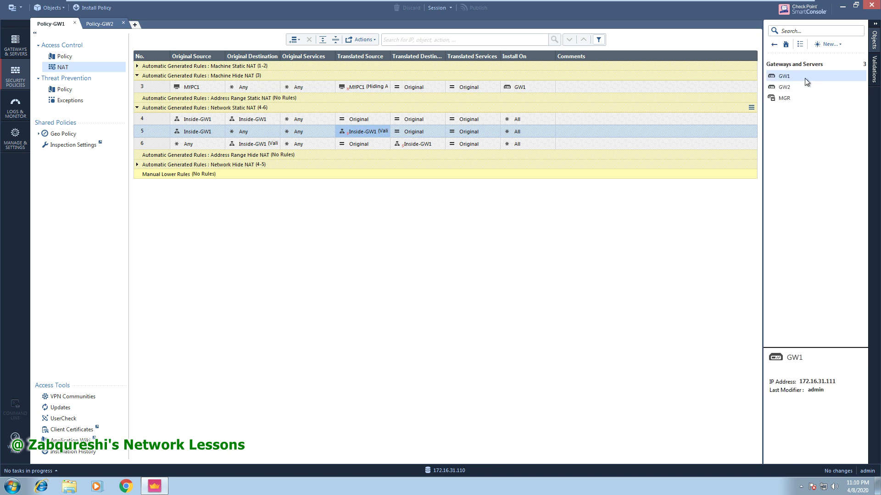
pyautogui.click(791, 97)
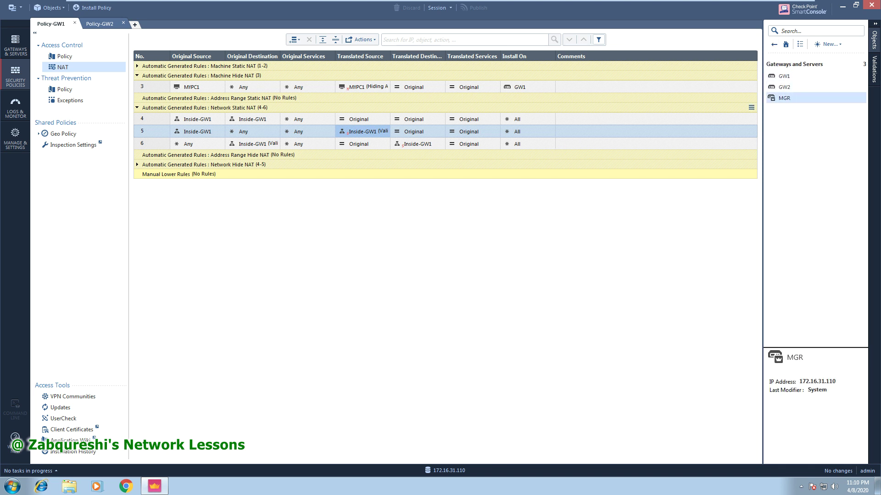
pyautogui.click(289, 112)
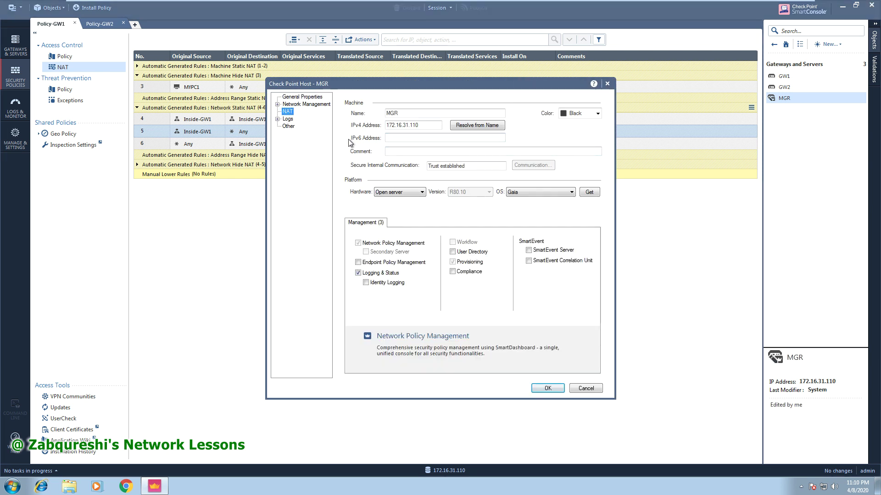
pyautogui.click(300, 105)
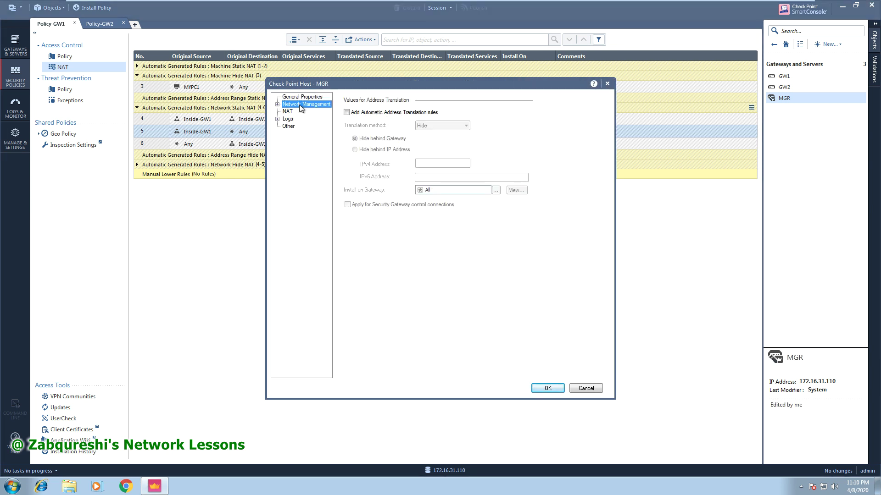
pyautogui.click(548, 388)
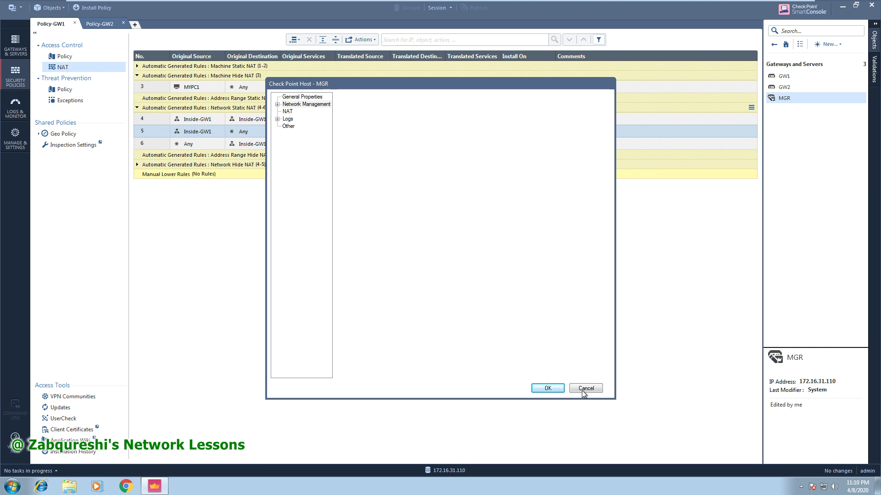
pyautogui.click(585, 388)
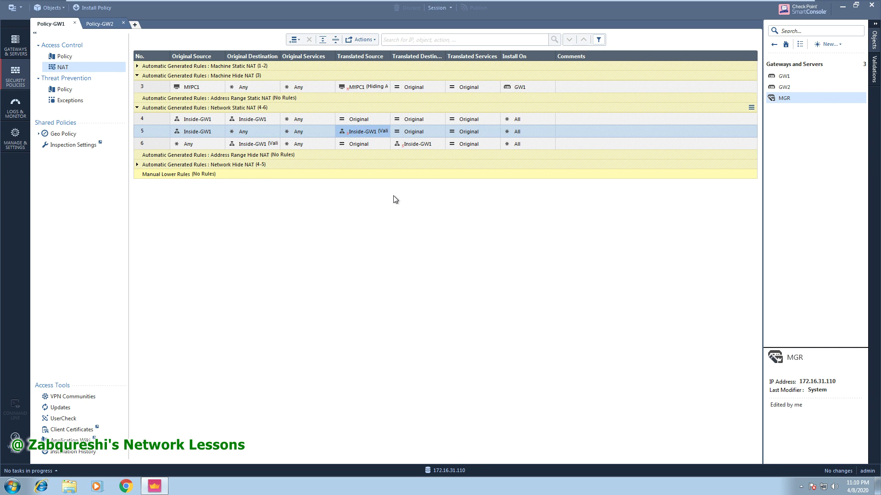
# Publish the pending NAT change, then choose Policy-GW1 and install it on GW1.
pyautogui.click(93, 10)
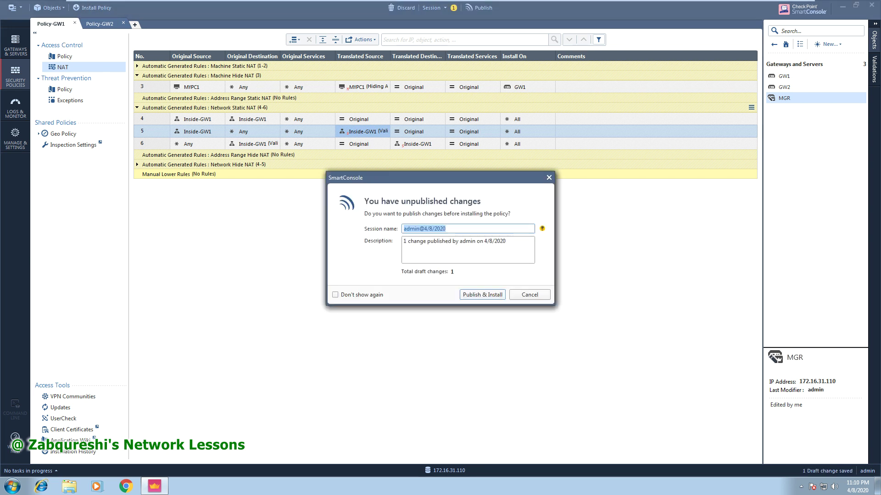
pyautogui.click(486, 295)
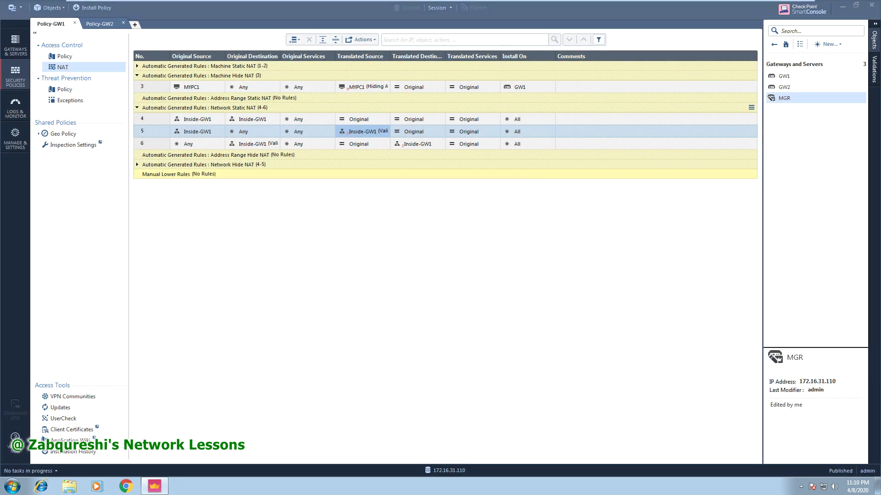
pyautogui.click(92, 7)
pyautogui.click(460, 139)
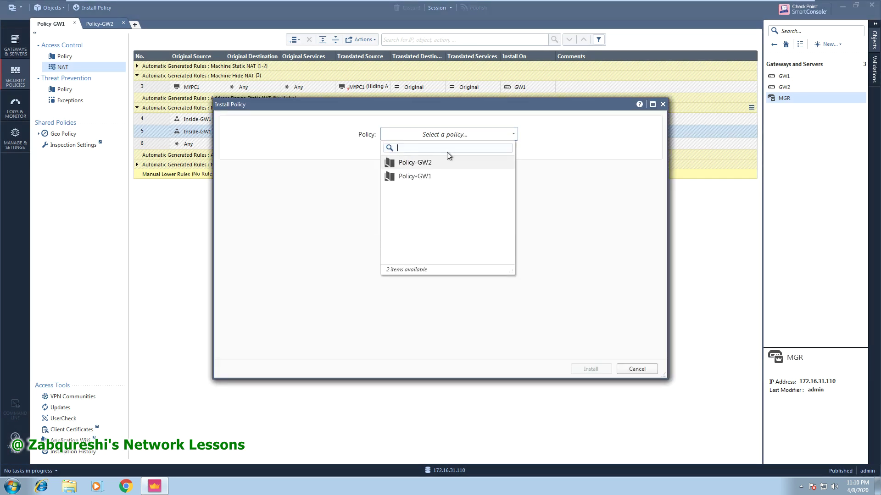
pyautogui.click(431, 175)
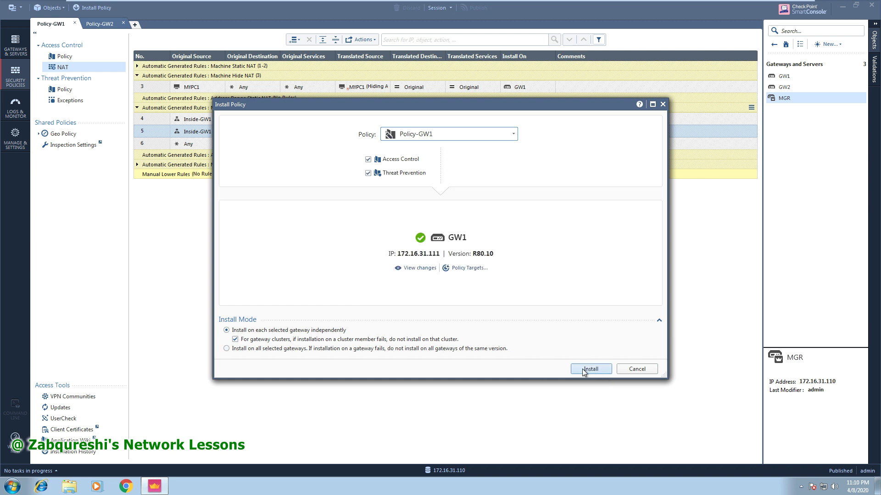
pyautogui.click(591, 369)
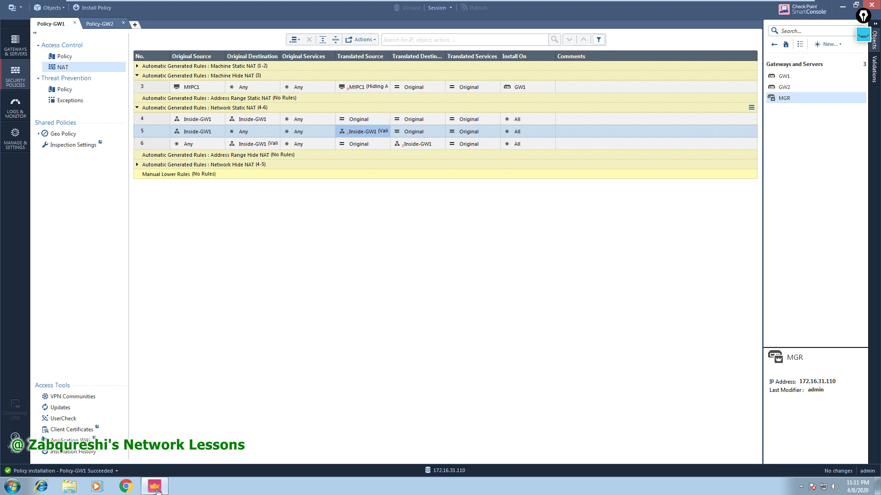
pyautogui.moveTo(328, 5)
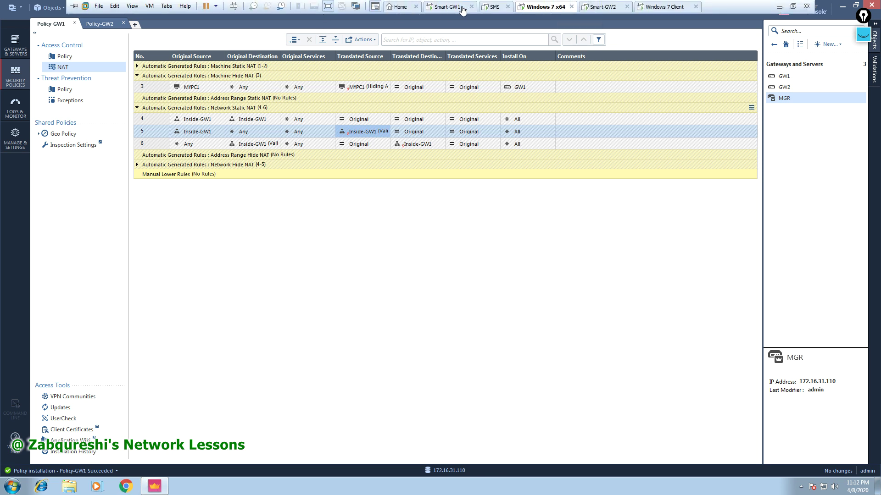
# Log into the SMS virtual machine's console as admin.
pyautogui.click(490, 6)
pyautogui.click(384, 189)
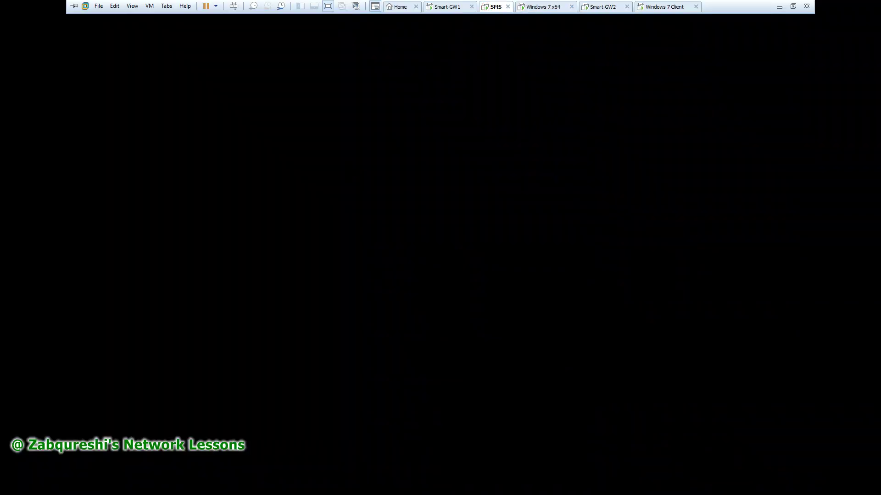
pyautogui.write('admi')
pyautogui.write('n')
pyautogui.press('Return')
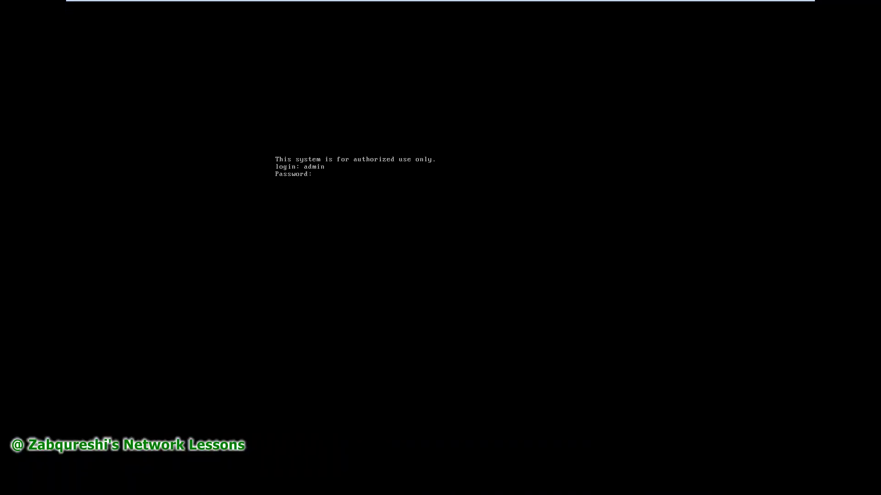
pyautogui.press('Return')
# Ping 192.168.1.112 and stop it once it shows no replies.
pyautogui.press('Return')
pyautogui.press('Return')
pyautogui.press('Return')
pyautogui.write('ping 172.16')
pyautogui.press('BackSpace')
pyautogui.press('BackSpace')
pyautogui.press('BackSpace')
pyautogui.press('BackSpace')
pyautogui.press('BackSpace')
pyautogui.write('92.168.1.113')
pyautogui.press('Return')
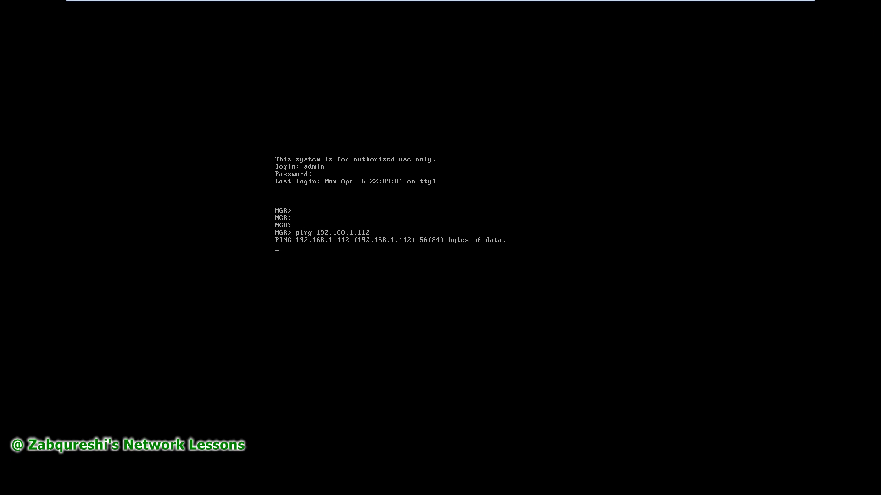
pyautogui.press('Return')
# Ping 172.16.31.111, stopping it at 100% packet loss, and return to the Windows 7 machine.
pyautogui.press('Up')
pyautogui.press('BackSpace')
pyautogui.press('BackSpace')
pyautogui.press('BackSpace')
pyautogui.press('BackSpace')
pyautogui.press('BackSpace')
pyautogui.press('BackSpace')
pyautogui.press('BackSpace')
pyautogui.press('BackSpace')
pyautogui.press('BackSpace')
pyautogui.press('BackSpace')
pyautogui.press('BackSpace')
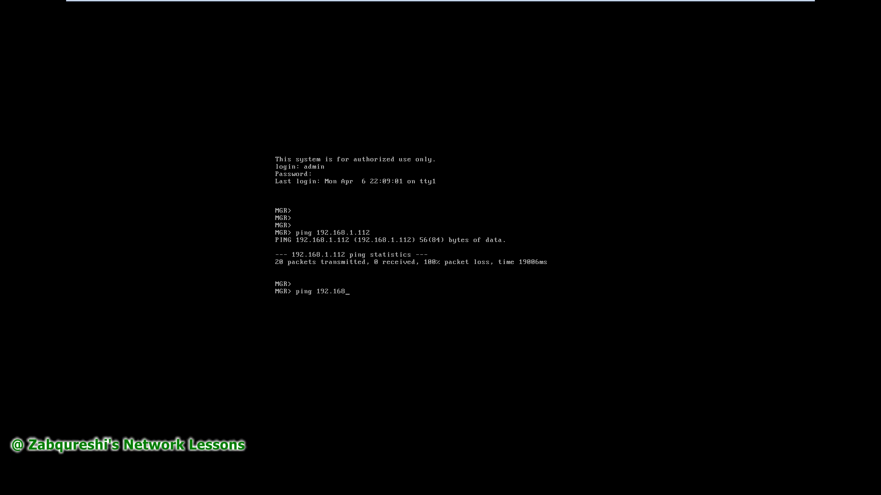
pyautogui.press('BackSpace')
pyautogui.write('72.16.31.111')
pyautogui.press('Return')
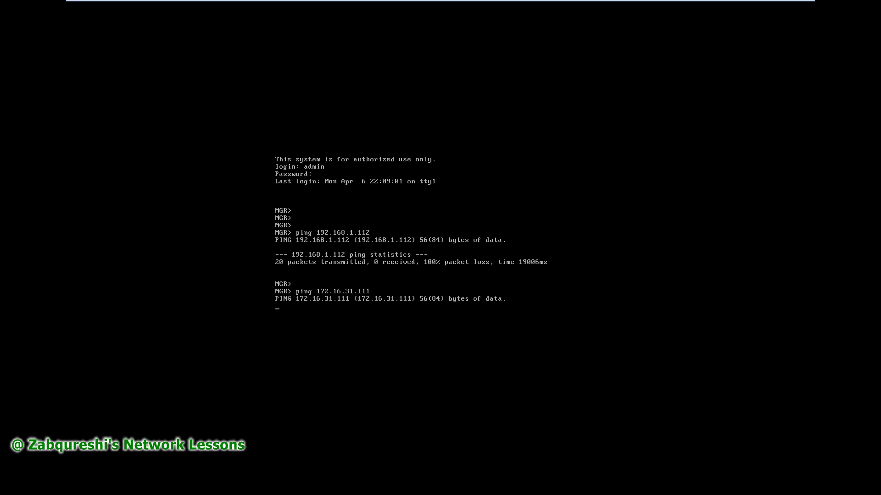
pyautogui.hotkey('ctrl', 'c')
pyautogui.press('Return')
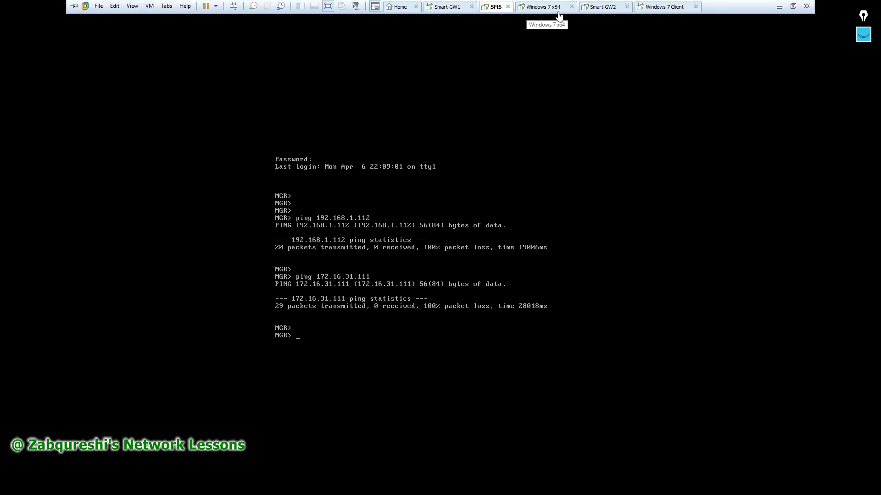
pyautogui.click(557, 9)
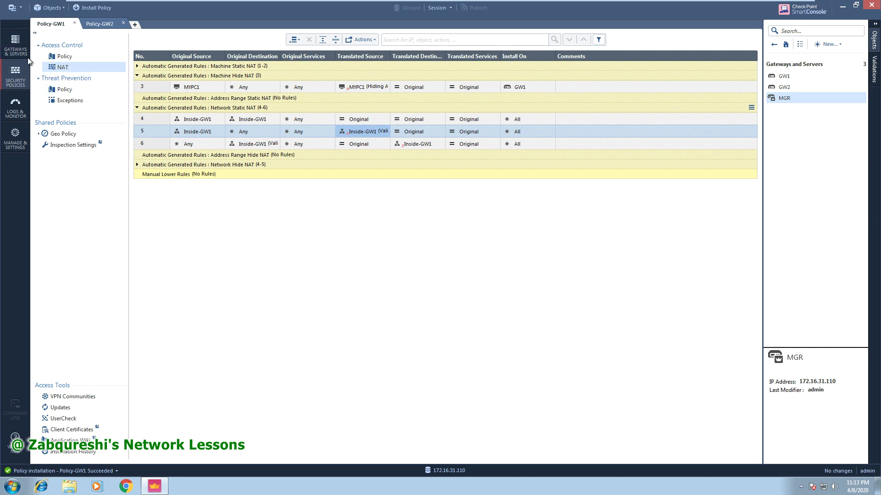
# Launch MGR's Web UI at 172.16.31.110 from Gateways & Servers via Actions > Open Web UI.
pyautogui.click(15, 46)
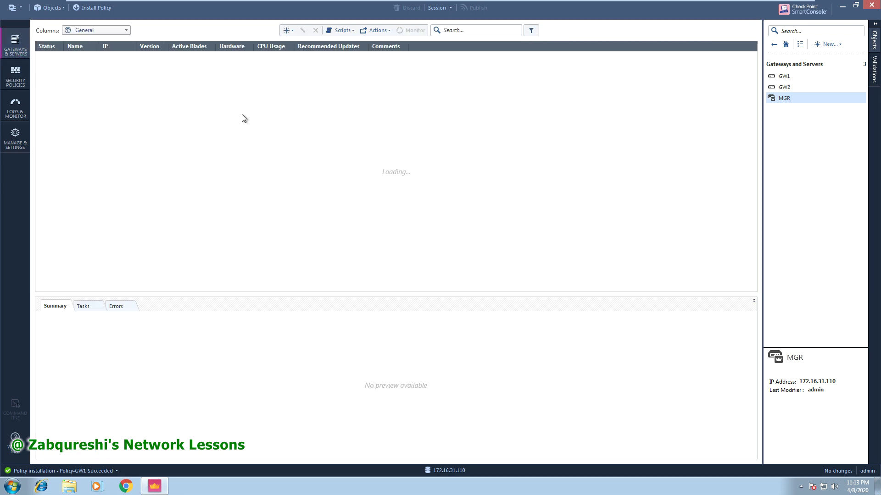
pyautogui.rightClick(97, 81)
pyautogui.moveTo(134, 104)
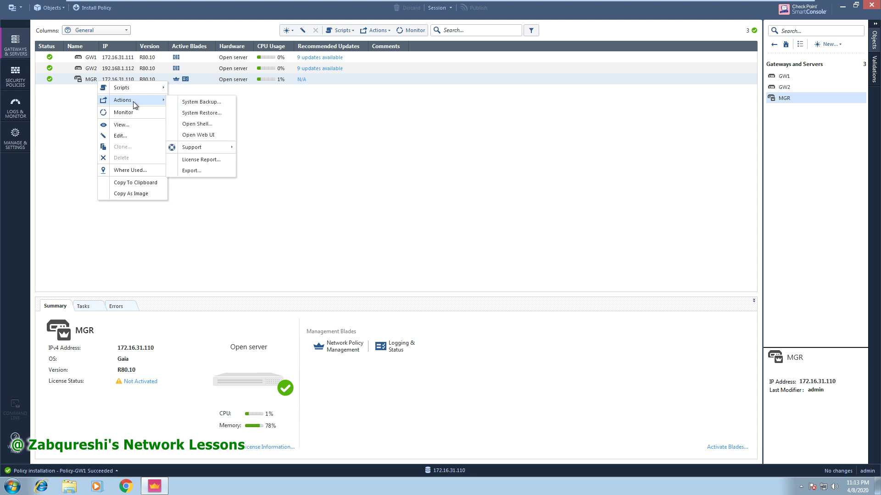
pyautogui.click(199, 135)
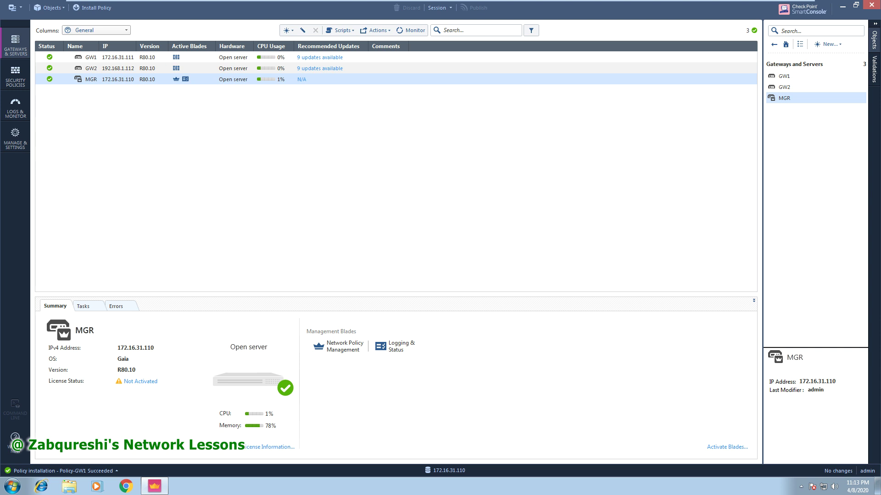
pyautogui.moveTo(126, 13); pyautogui.dragTo(359, 54)
# Bypass the certificate privacy warning to reach the Gaia Portal login page.
pyautogui.click(362, 299)
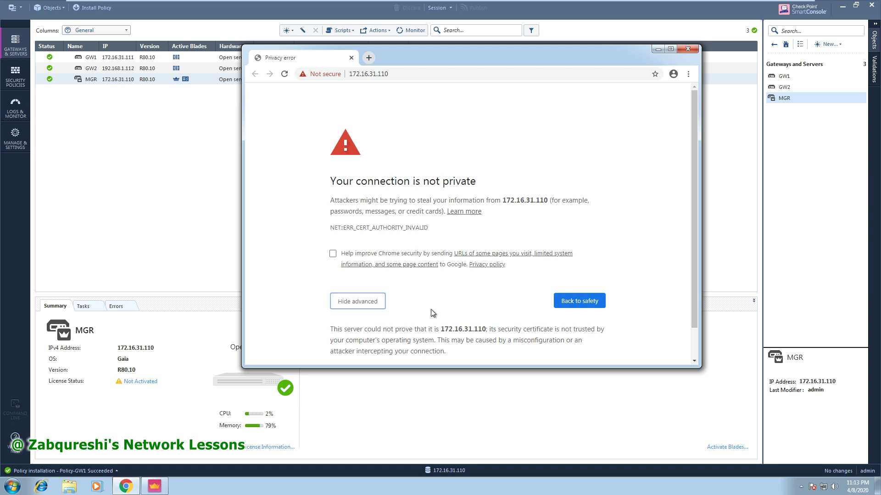
pyautogui.scroll(-1, 415, 317)
pyautogui.click(394, 338)
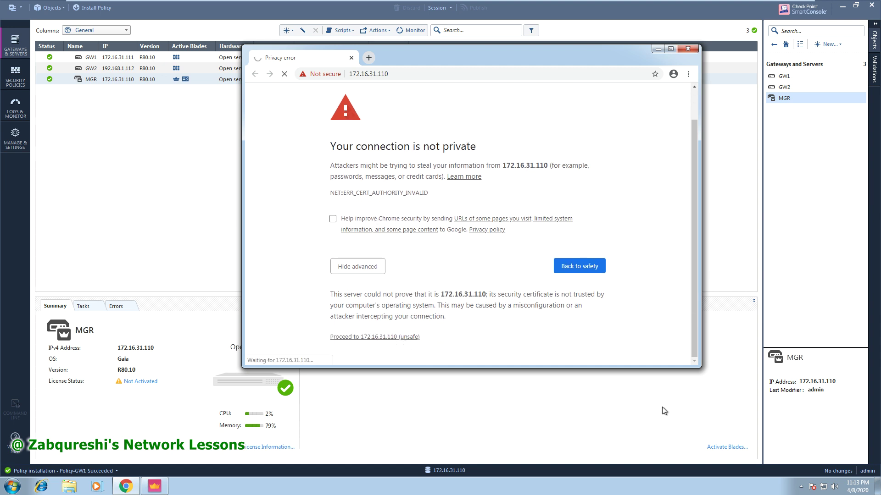
pyautogui.moveTo(698, 366); pyautogui.dragTo(828, 419)
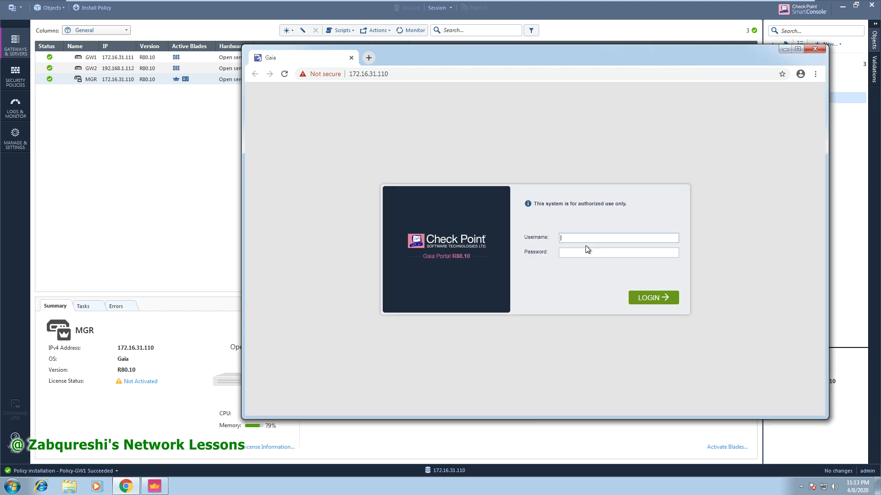
# Log in as admin and take over the configuration lock.
pyautogui.write('admin')
pyautogui.press('Tab')
pyautogui.press('Return')
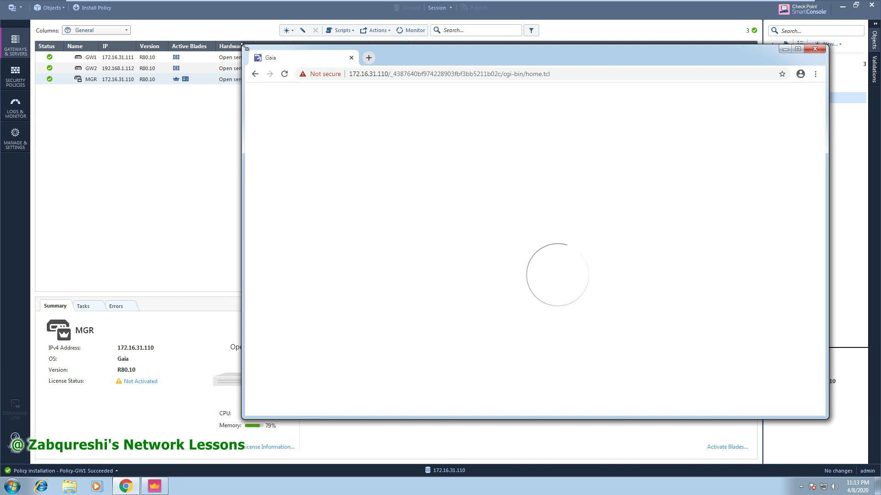
pyautogui.moveTo(242, 45); pyautogui.dragTo(159, 9)
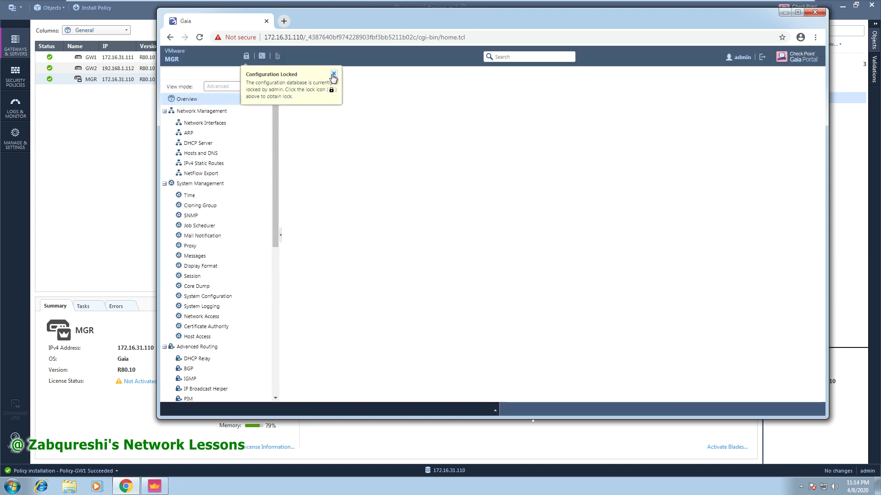
pyautogui.click(246, 56)
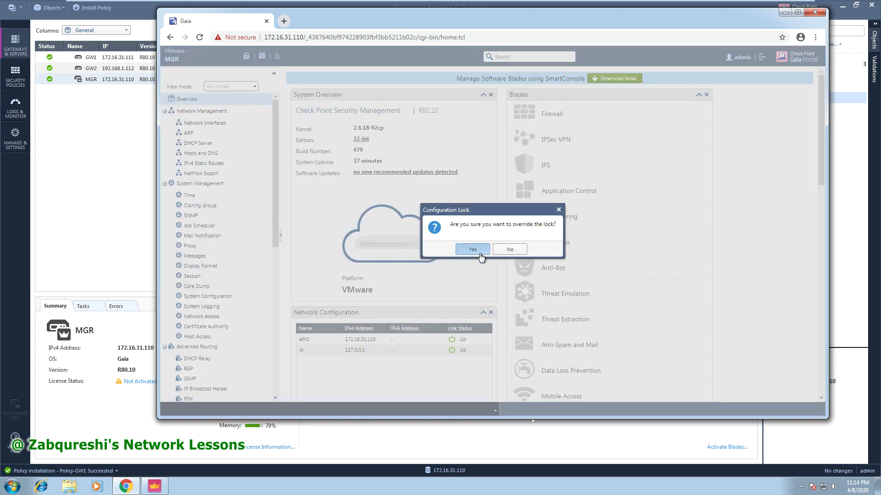
pyautogui.click(473, 250)
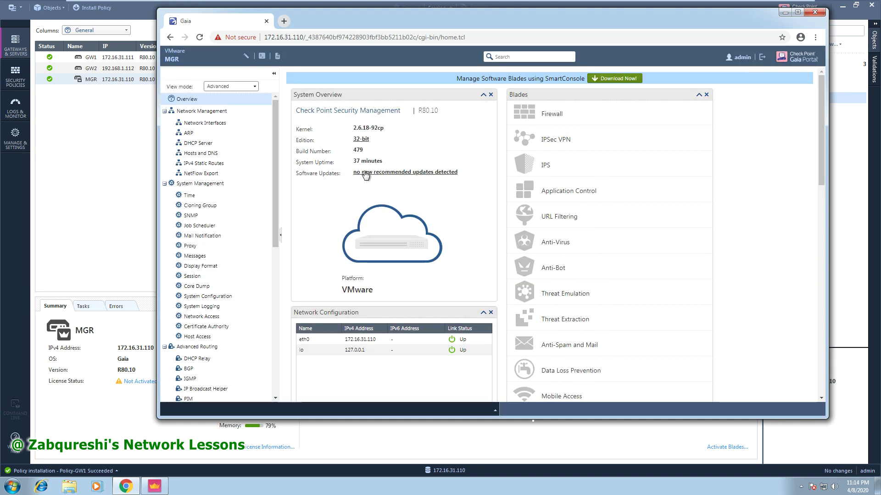
# Review the Default static route, the eth0 interface, and the Hosts and DNS settings.
pyautogui.click(205, 164)
pyautogui.click(328, 141)
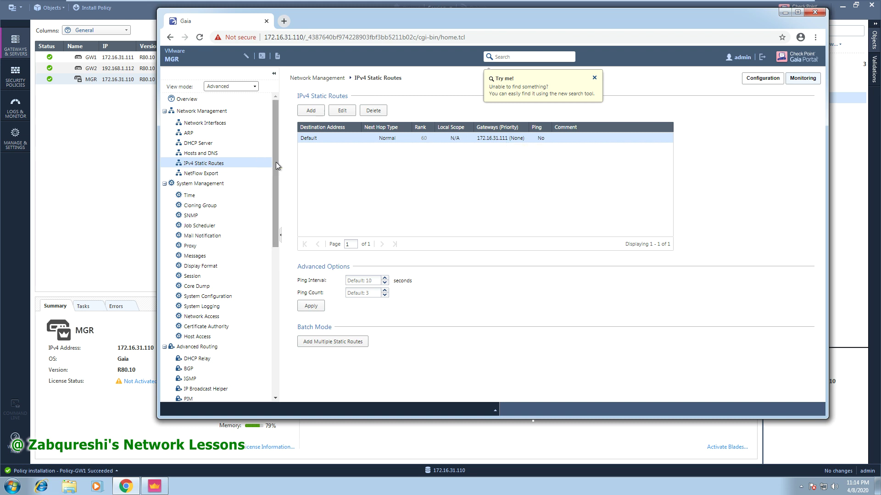
pyautogui.moveTo(277, 162); pyautogui.dragTo(276, 164)
pyautogui.click(226, 125)
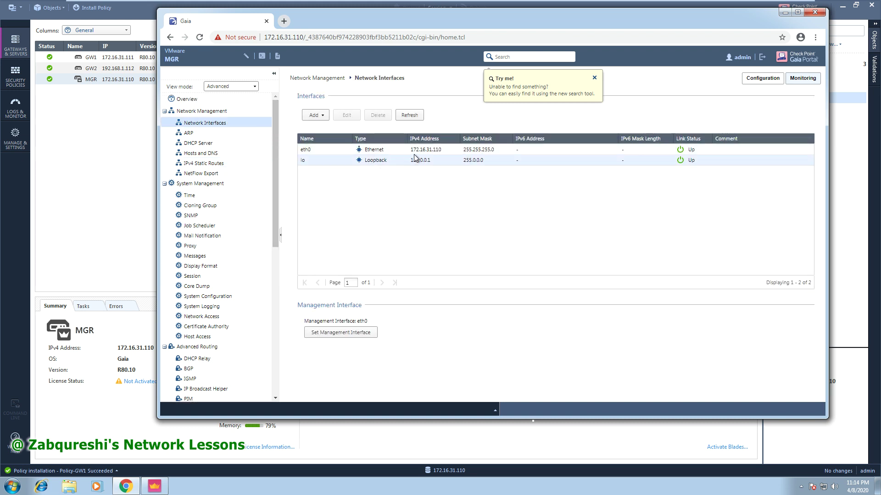
pyautogui.click(417, 153)
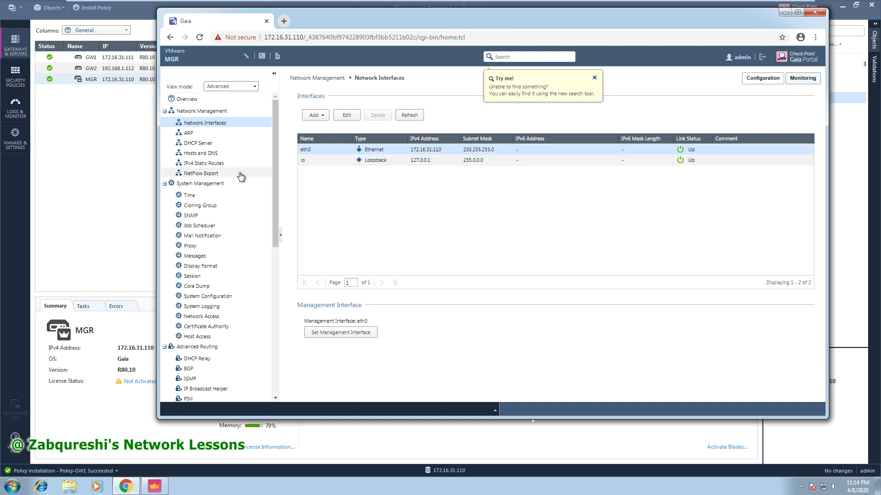
pyautogui.click(225, 165)
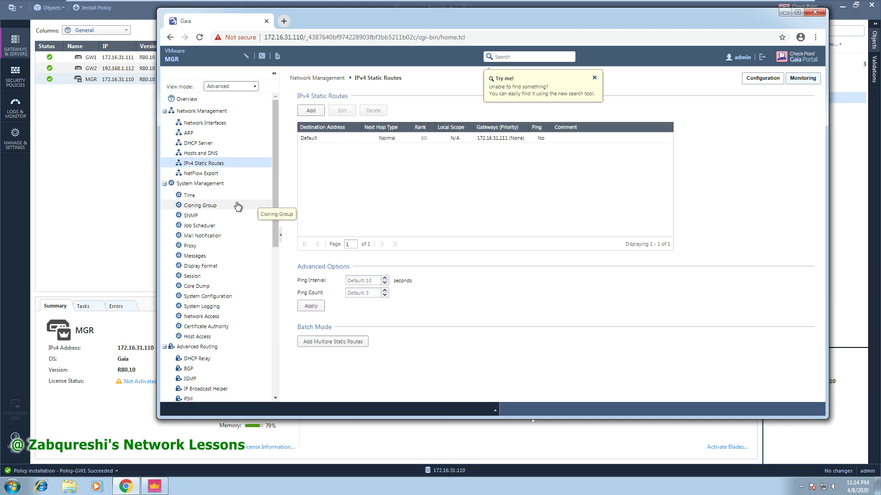
pyautogui.click(216, 153)
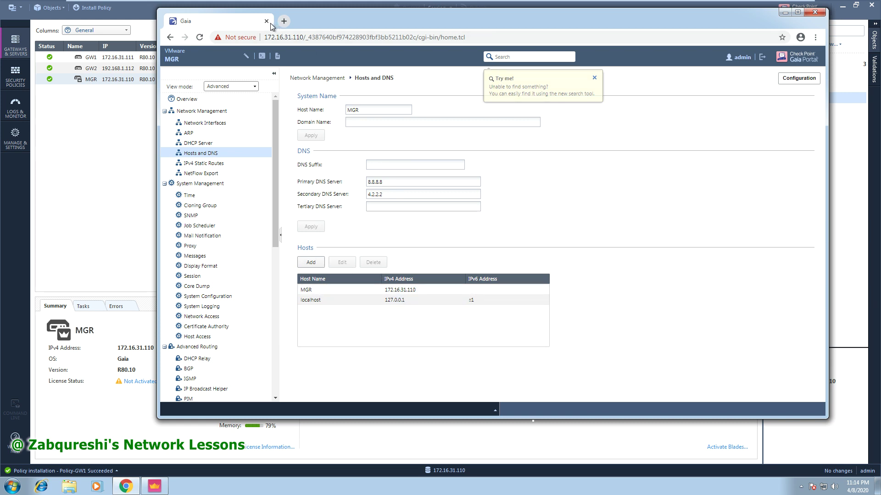
# Close the Gaia Portal browser and refresh the traffic logs.
pyautogui.click(784, 12)
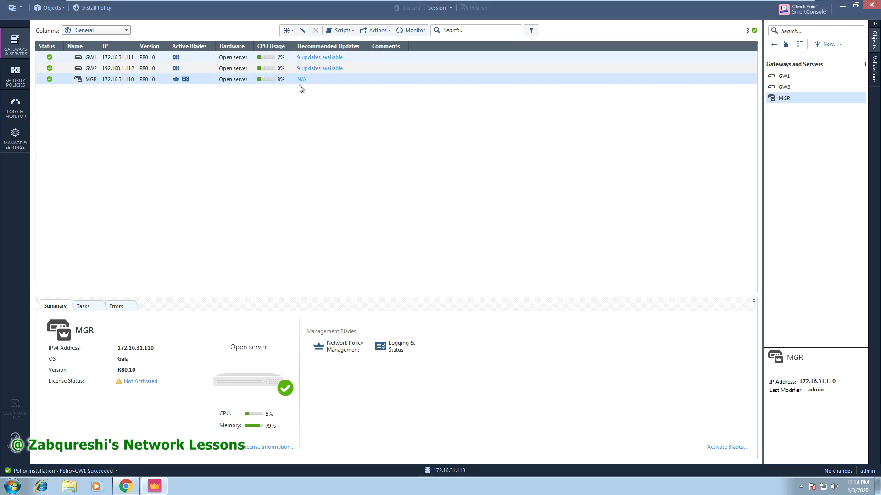
pyautogui.click(15, 107)
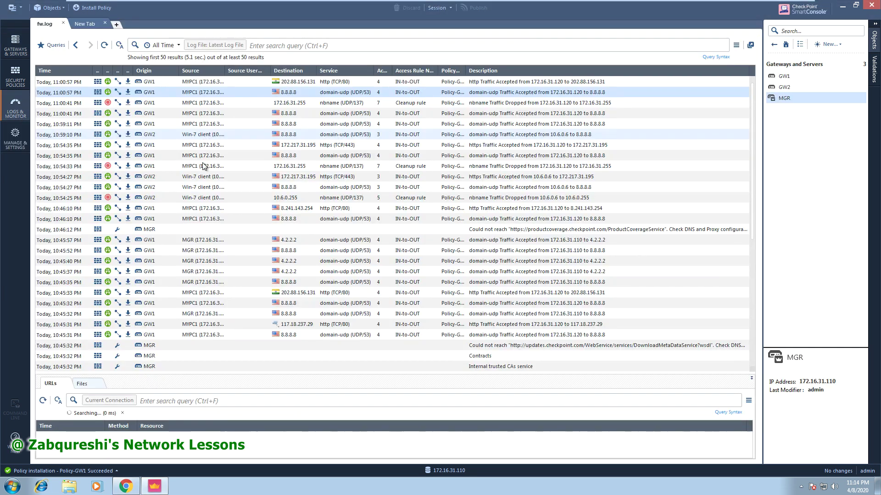
pyautogui.click(104, 45)
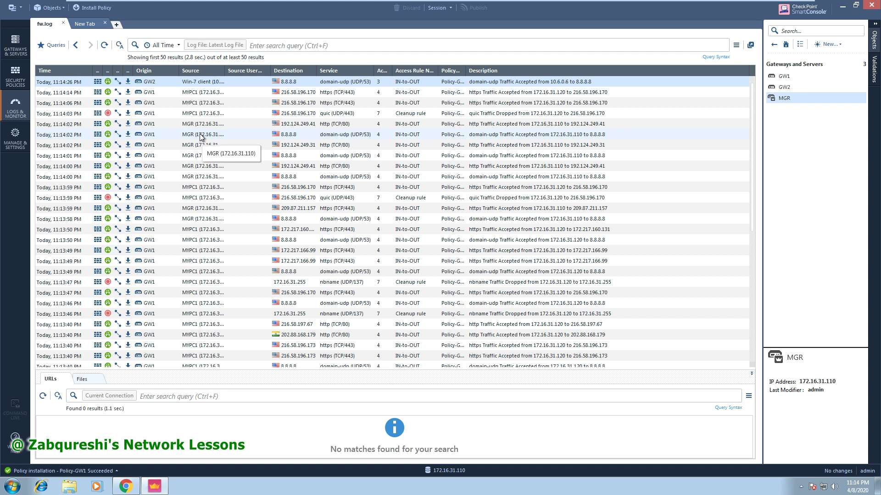
# Open the MGR-to-8.8.8.8 DNS log entry, verify Xlate source 192.168.1.210, and close it.
pyautogui.doubleClick(199, 134)
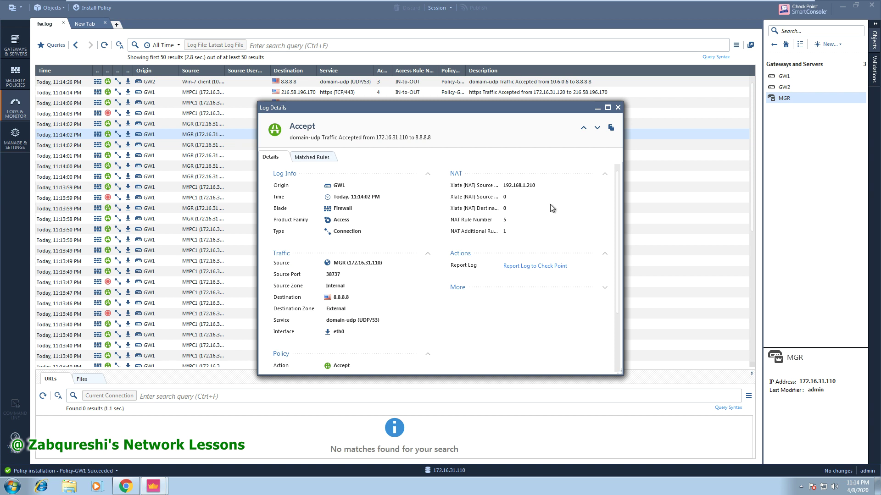
pyautogui.moveTo(536, 185); pyautogui.dragTo(503, 186)
pyautogui.scroll(-1, 520, 213)
pyautogui.scroll(1, 520, 214)
pyautogui.scroll(-3, 500, 290)
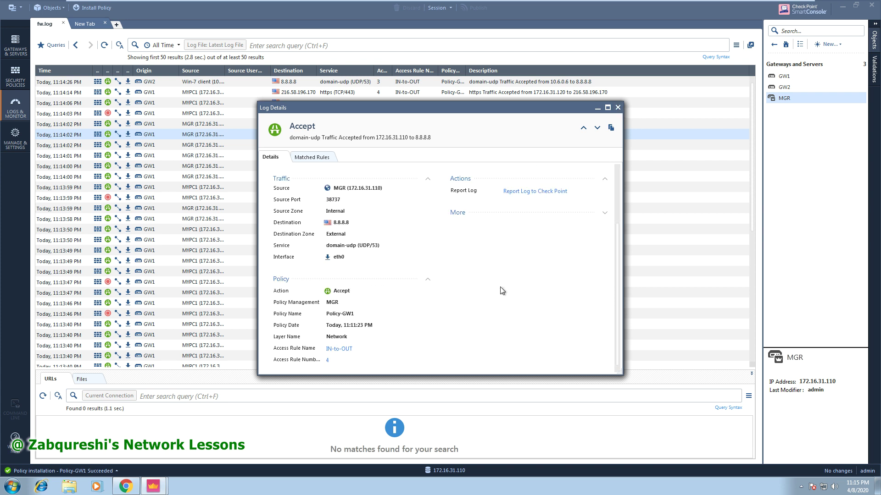
pyautogui.scroll(3, 566, 164)
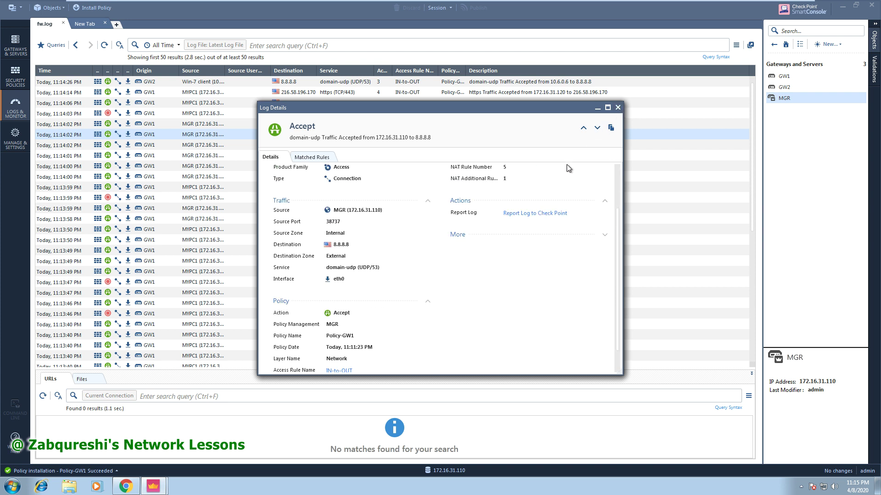
pyautogui.click(618, 110)
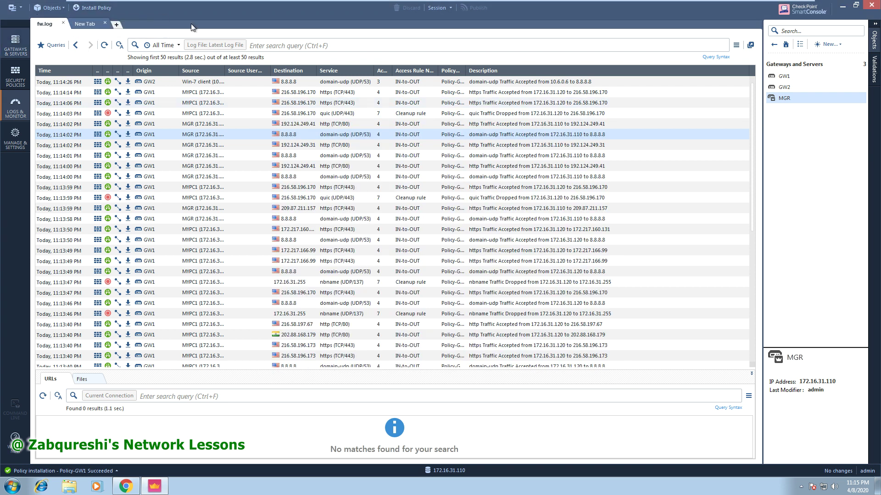
# In NAT rule 5, confirm Inside-GW1's static translation to 192.168.1.100 and click OK.
pyautogui.click(15, 77)
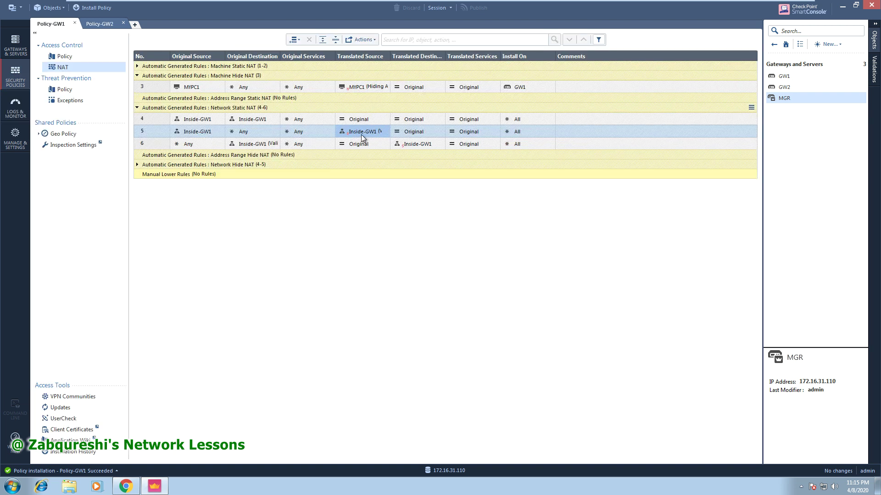
pyautogui.moveTo(361, 134)
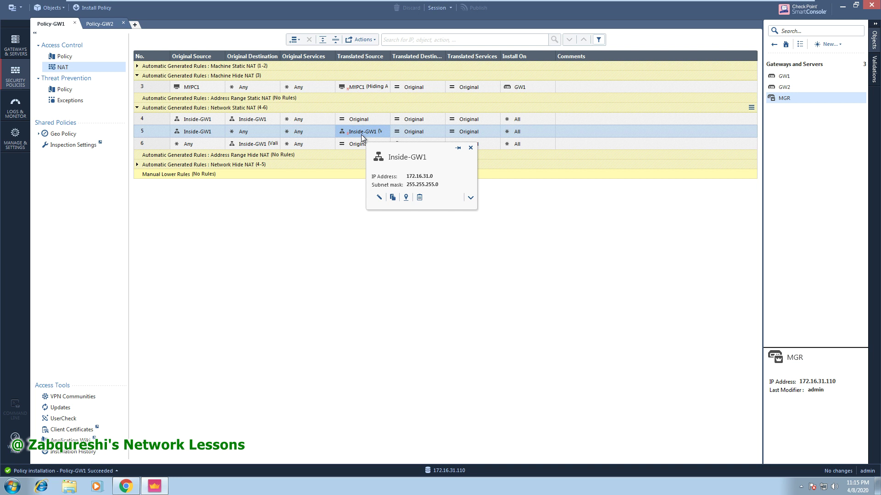
pyautogui.doubleClick(362, 131)
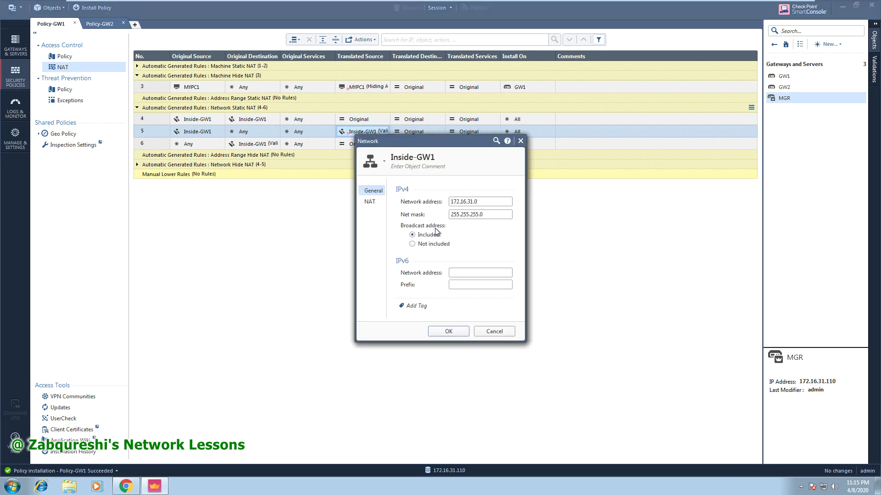
pyautogui.click(369, 202)
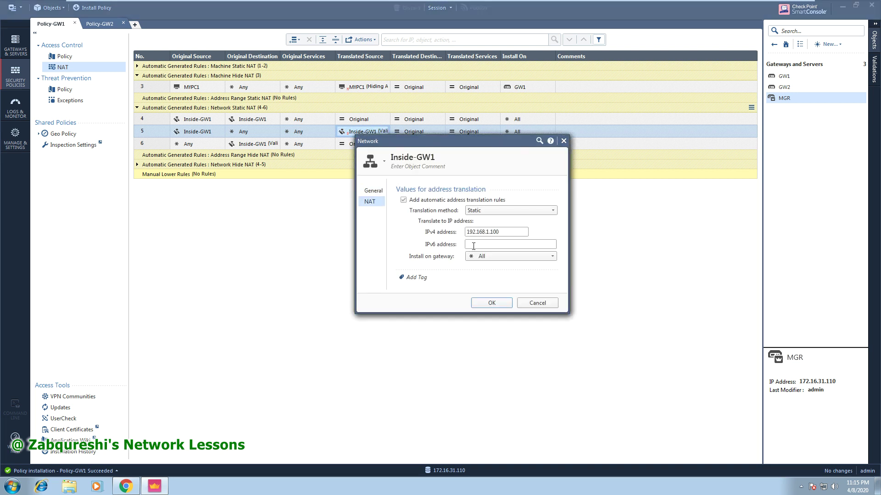
pyautogui.moveTo(503, 231); pyautogui.dragTo(466, 232)
pyautogui.click(489, 305)
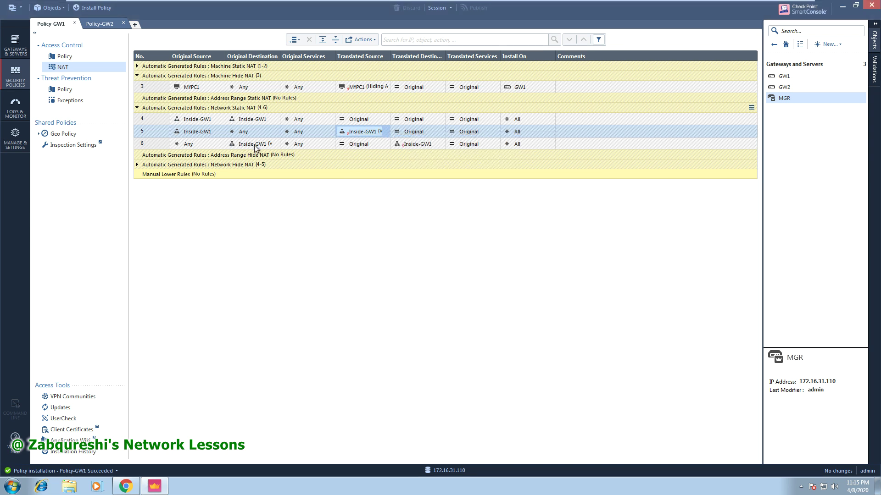
# Recheck Inside-GW1's NAT settings from rule 6, then go to Gateways & Servers.
pyautogui.moveTo(256, 149)
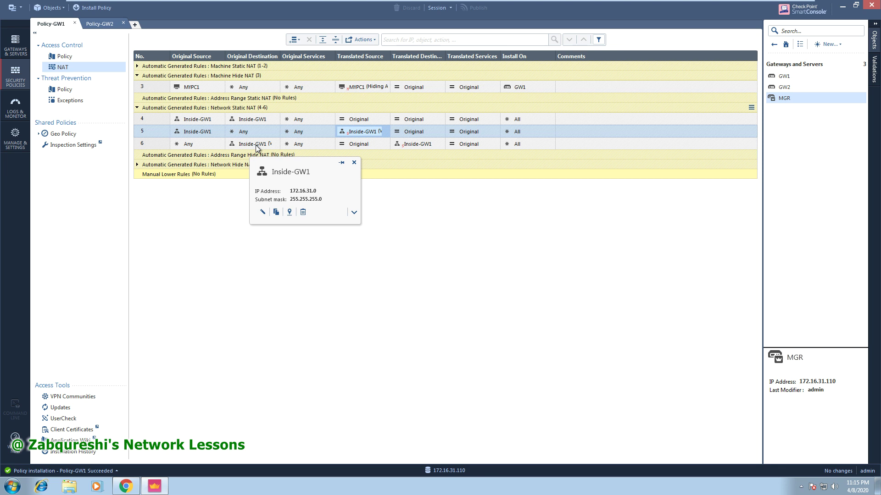
pyautogui.click(416, 146)
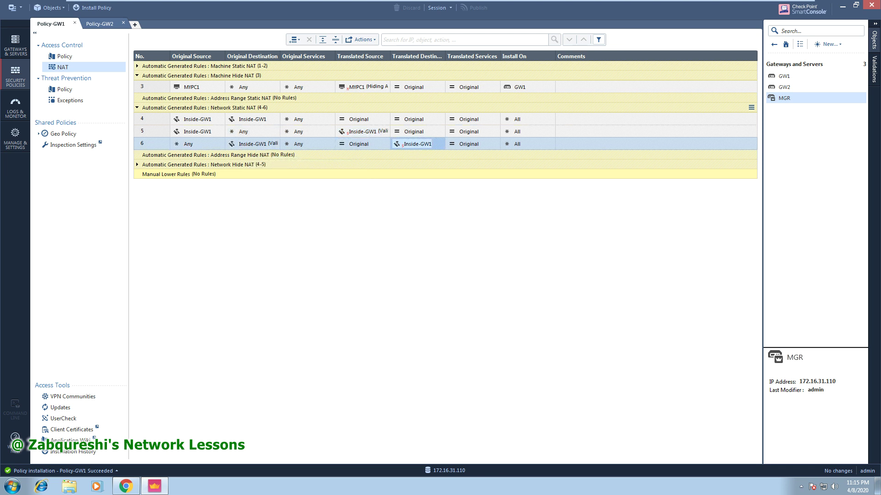
pyautogui.doubleClick(416, 145)
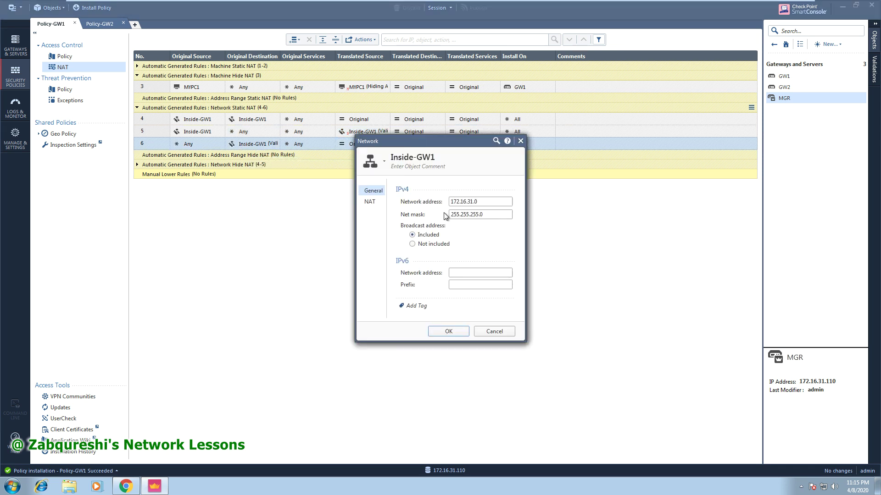
pyautogui.click(379, 202)
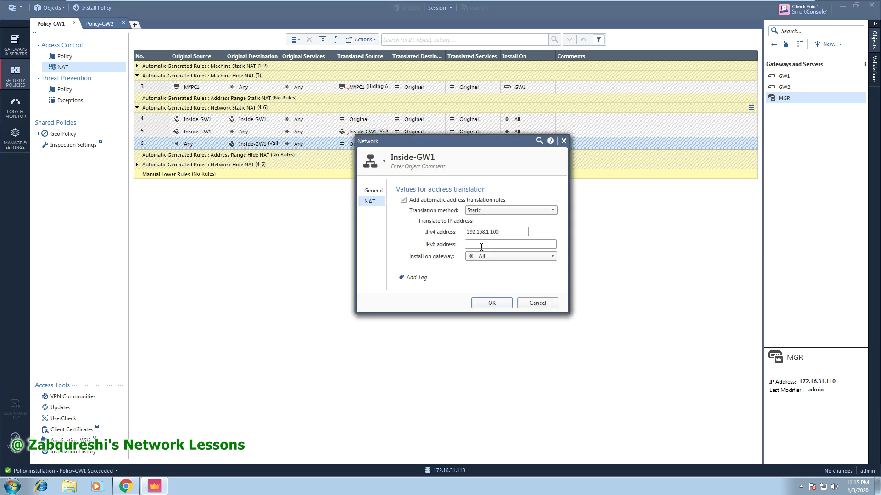
pyautogui.click(499, 306)
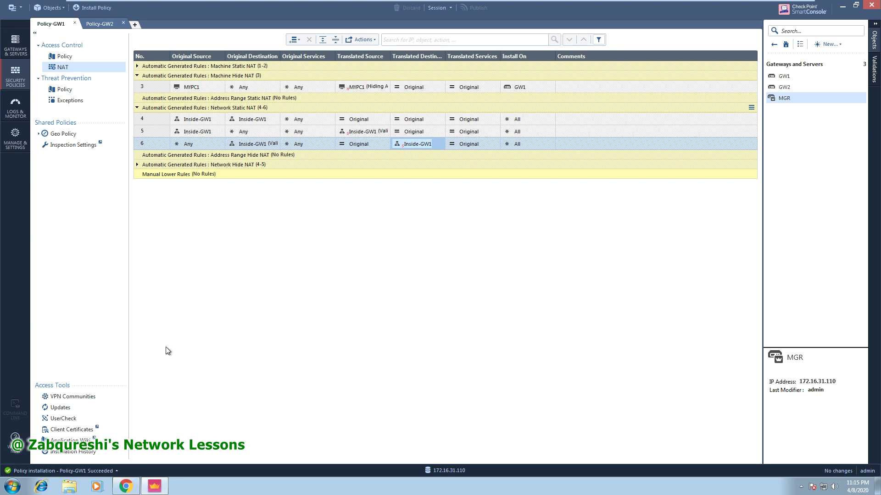
pyautogui.click(15, 45)
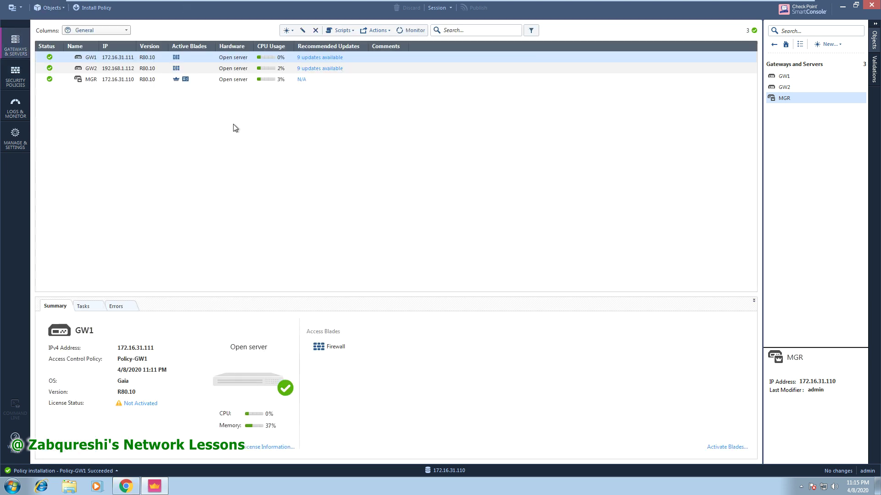
# Open a shell on MGR, log in as admin, and accept its SSH fingerprint.
pyautogui.click(113, 81)
pyautogui.rightClick(113, 82)
pyautogui.moveTo(154, 103)
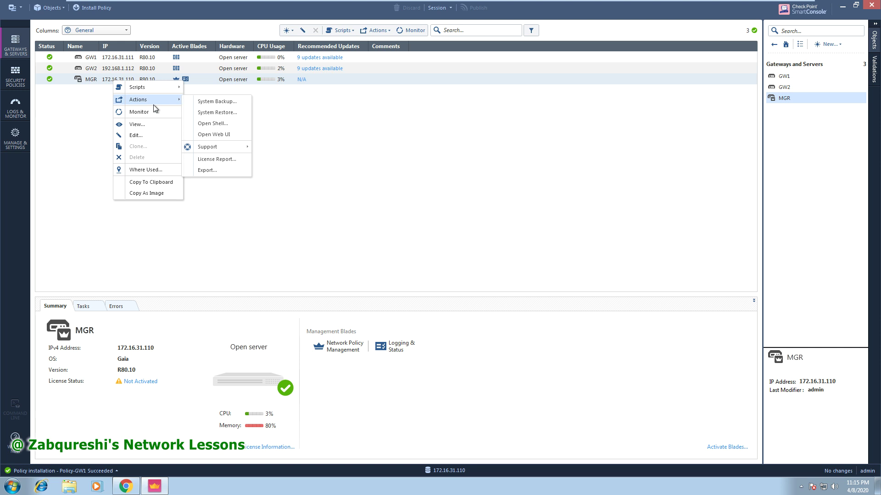
pyautogui.click(224, 128)
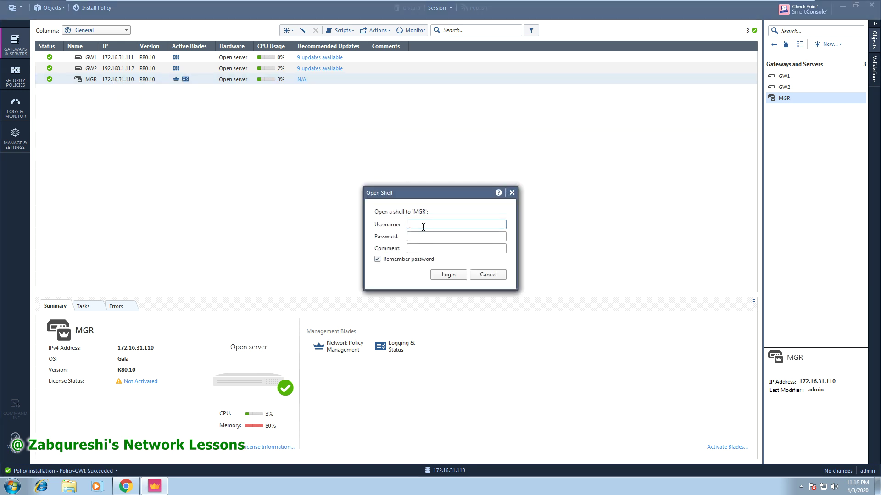
pyautogui.write('admin')
pyautogui.press('Tab')
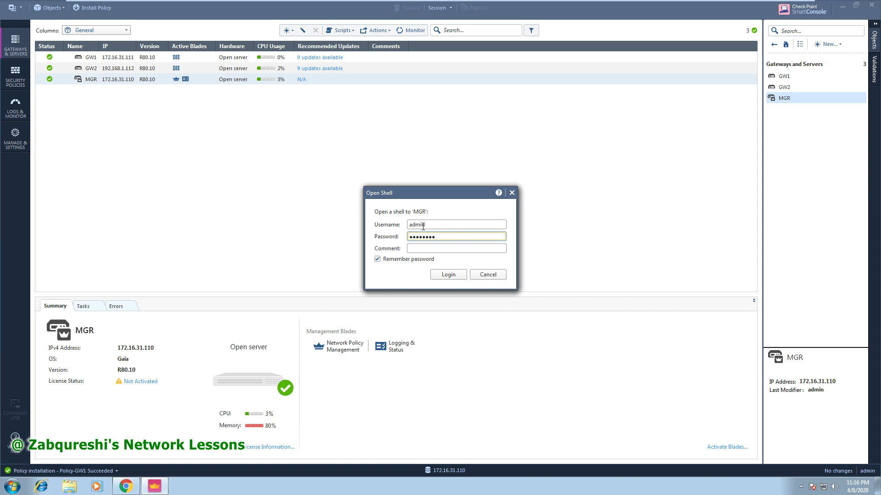
pyautogui.click(443, 274)
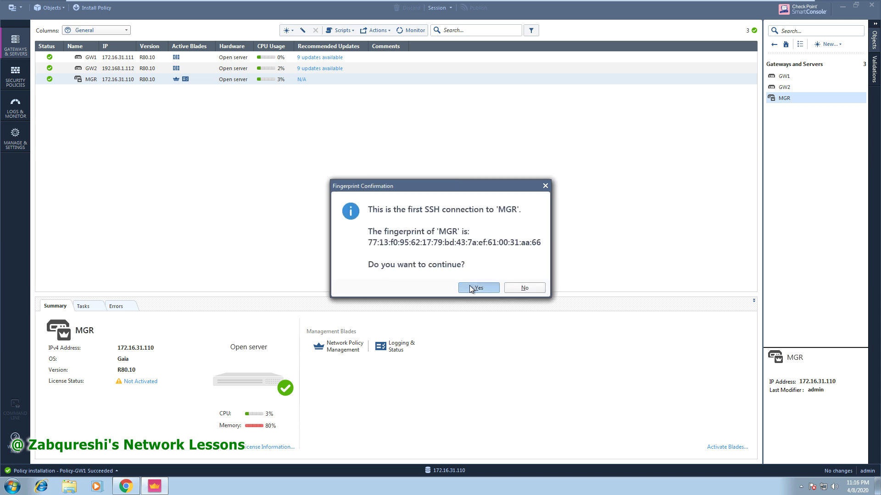
pyautogui.click(471, 289)
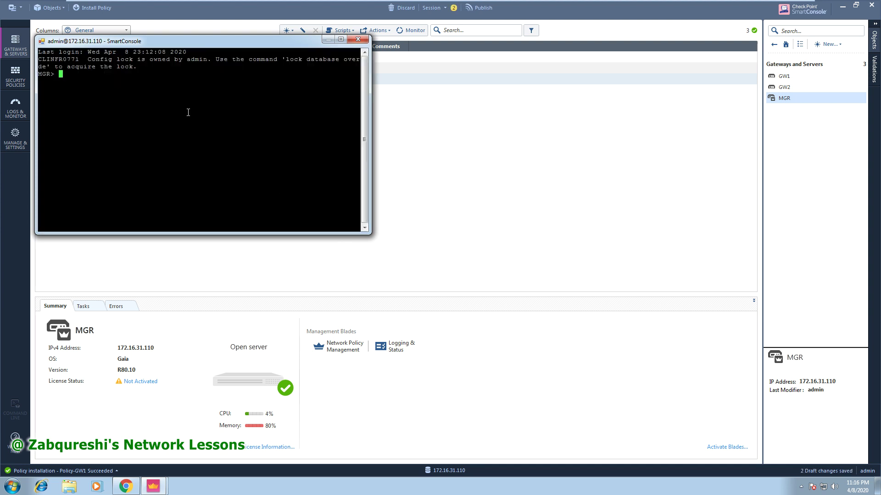
pyautogui.moveTo(138, 49); pyautogui.dragTo(393, 127)
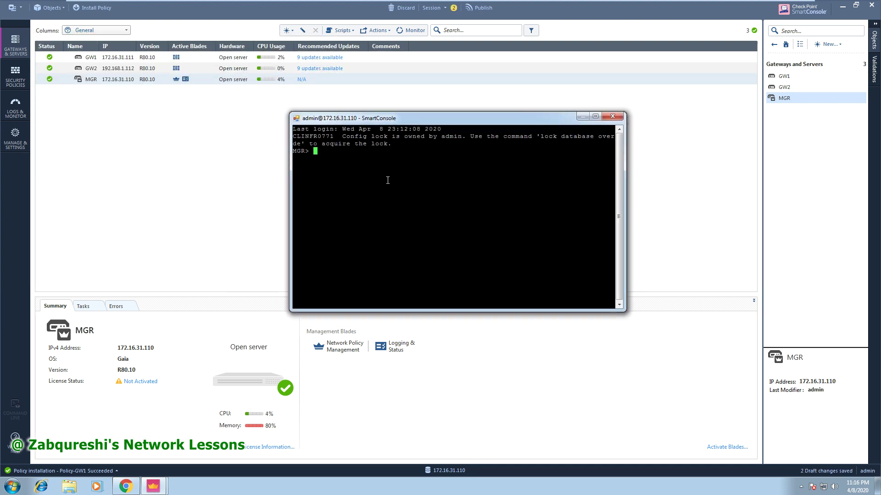
# Ping 172.16.31.120 and stop it after getting no replies.
pyautogui.write('ping 172.16.31.120')
pyautogui.press('Return')
pyautogui.hotkey('ctrl', 'c')
# Ping 192.168.1.1, which replies, then go back to Logs & Monitor.
pyautogui.press('Up')
pyautogui.press('BackSpace')
pyautogui.press('BackSpace')
pyautogui.press('BackSpace')
pyautogui.press('BackSpace')
pyautogui.press('BackSpace')
pyautogui.press('BackSpace')
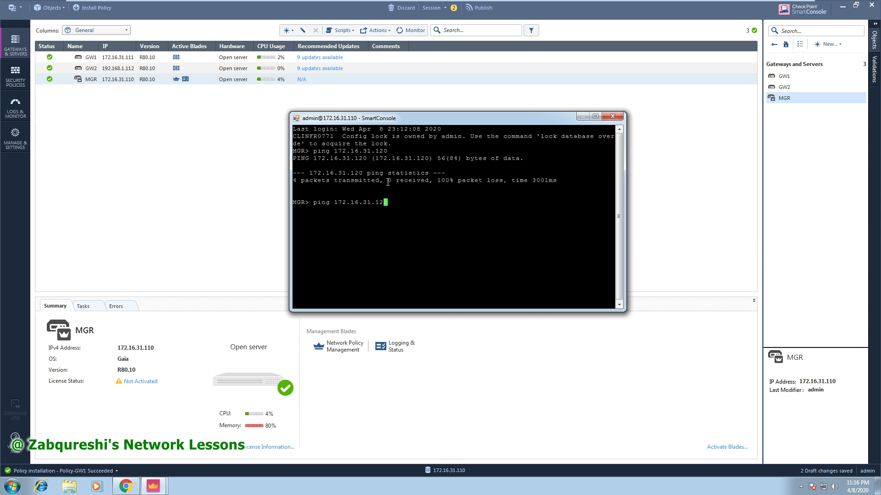
pyautogui.press('BackSpace')
pyautogui.write('.')
pyautogui.press('BackSpace')
pyautogui.press('BackSpace')
pyautogui.press('BackSpace')
pyautogui.press('BackSpace')
pyautogui.press('BackSpace')
pyautogui.press('BackSpace')
pyautogui.press('BackSpace')
pyautogui.write('192.168.1.1')
pyautogui.press('Return')
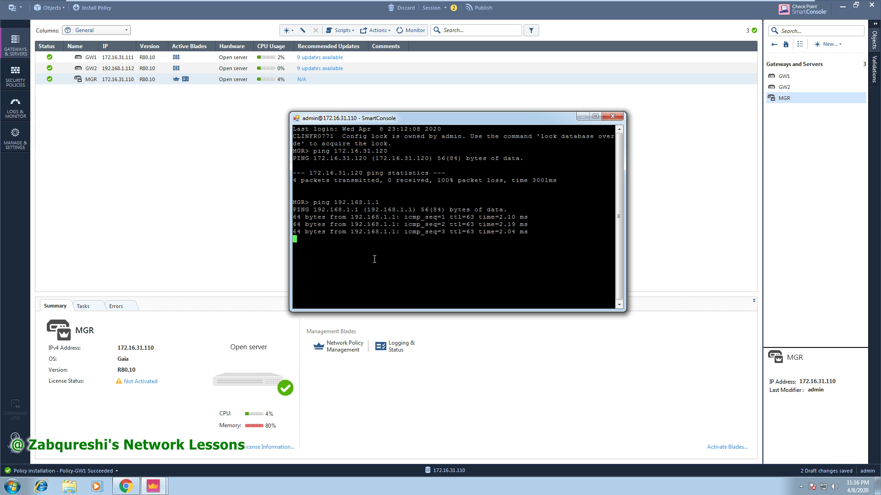
pyautogui.click(22, 109)
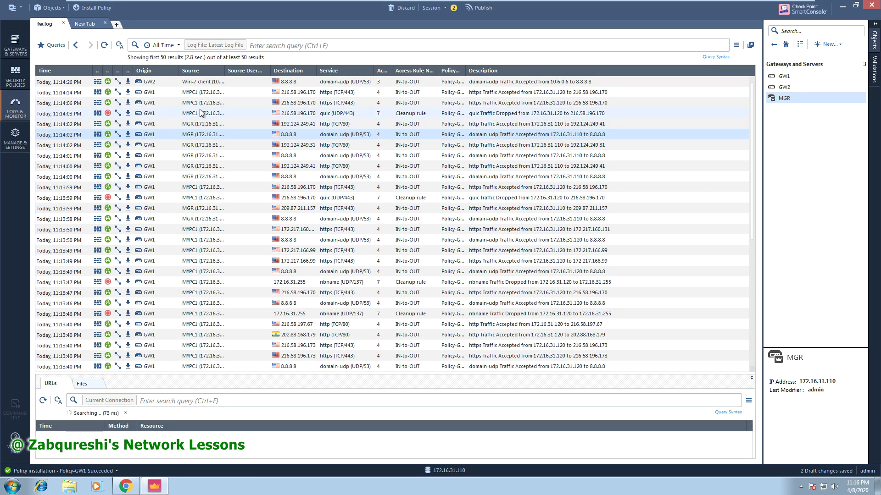
# Filter the refreshed log by Destination 192.168.1.1, see no matches, then clear the query.
pyautogui.click(104, 45)
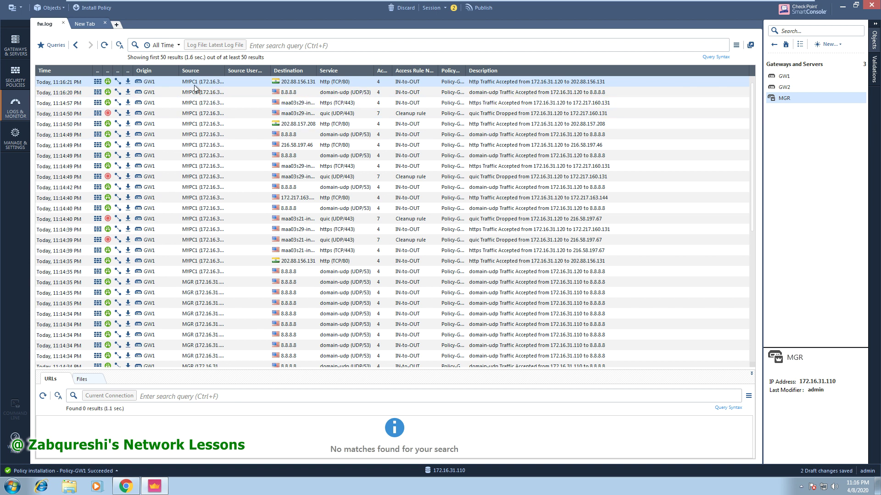
pyautogui.rightClick(288, 69)
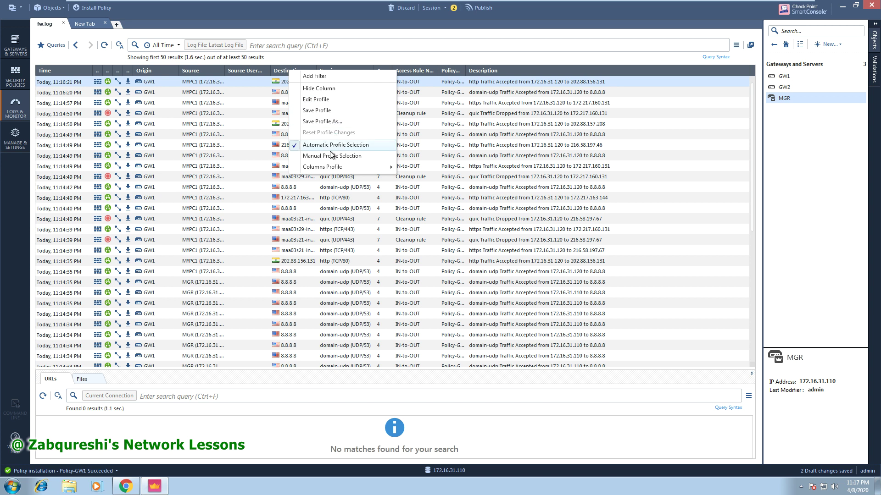
pyautogui.click(320, 77)
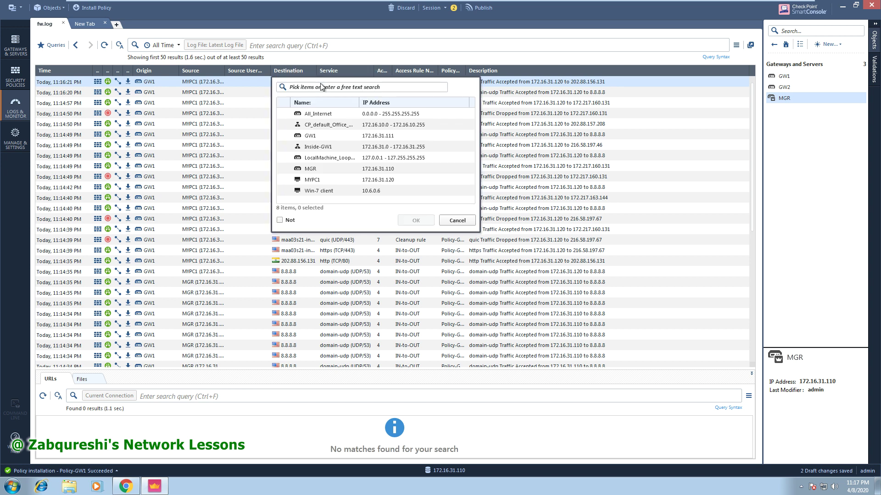
pyautogui.write('192.168.1.1')
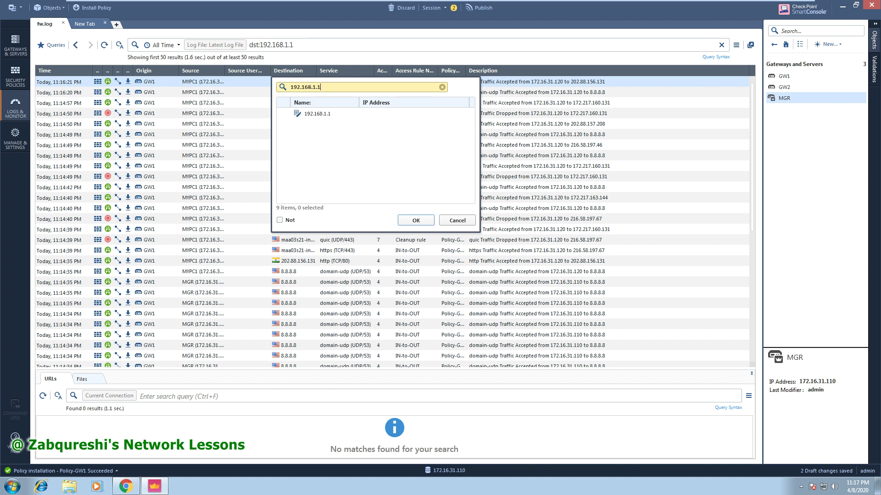
pyautogui.press('Return')
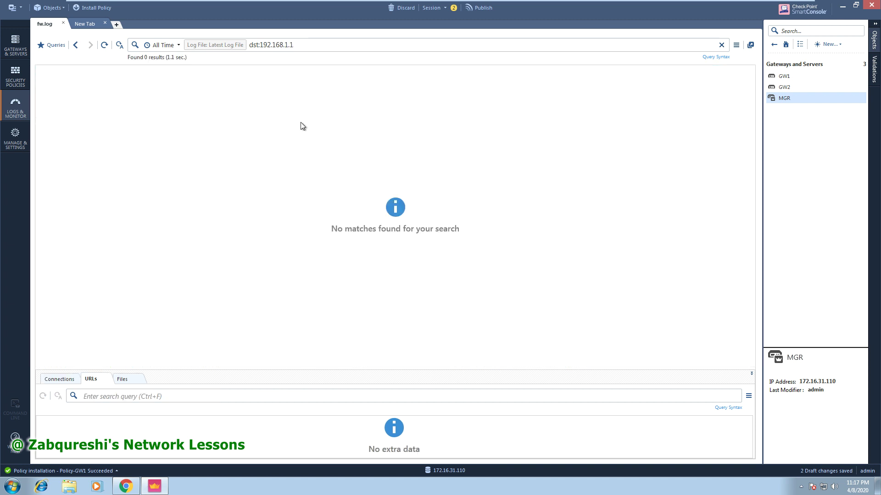
pyautogui.click(76, 44)
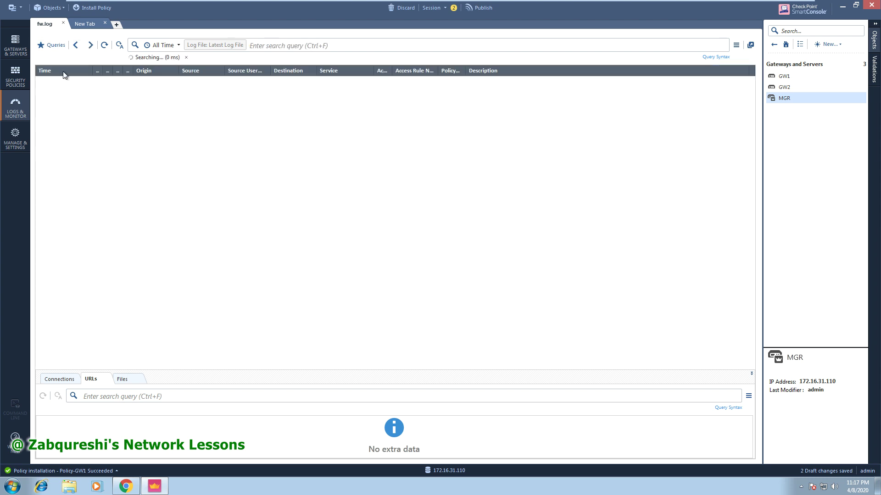
# Confirm Global Properties with OK, then Publish & Install the session changes.
pyautogui.click(24, 81)
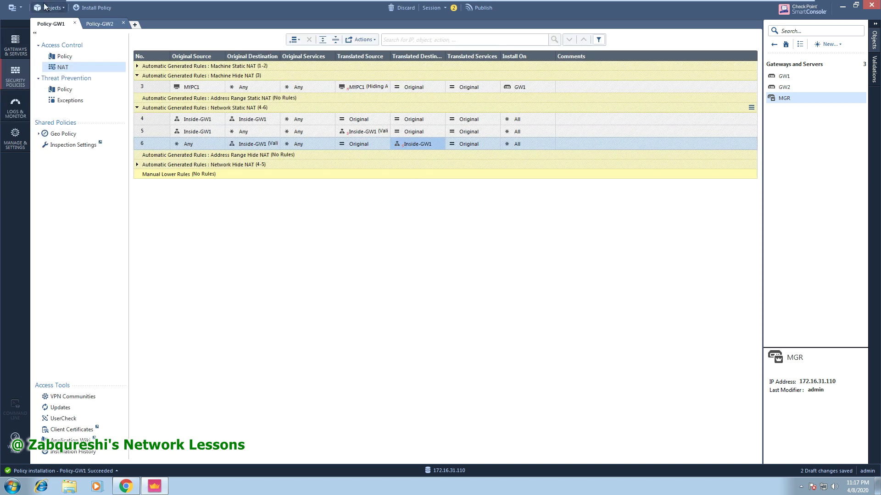
pyautogui.click(19, 6)
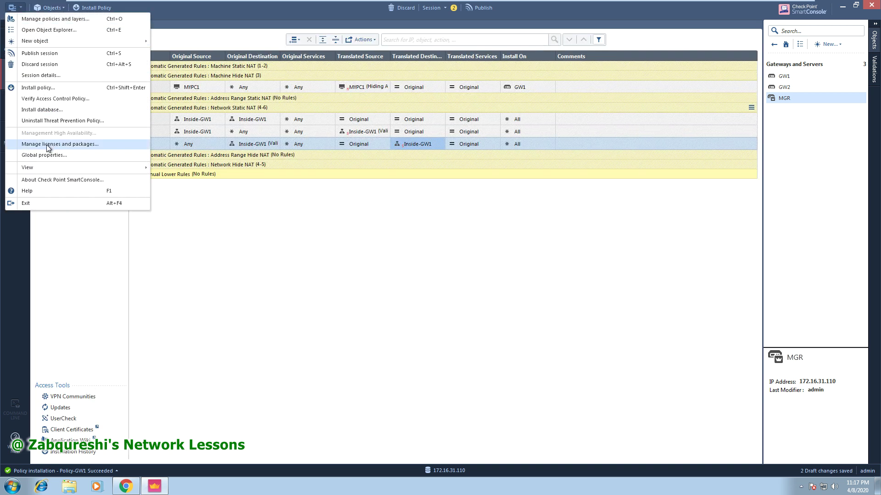
pyautogui.click(58, 156)
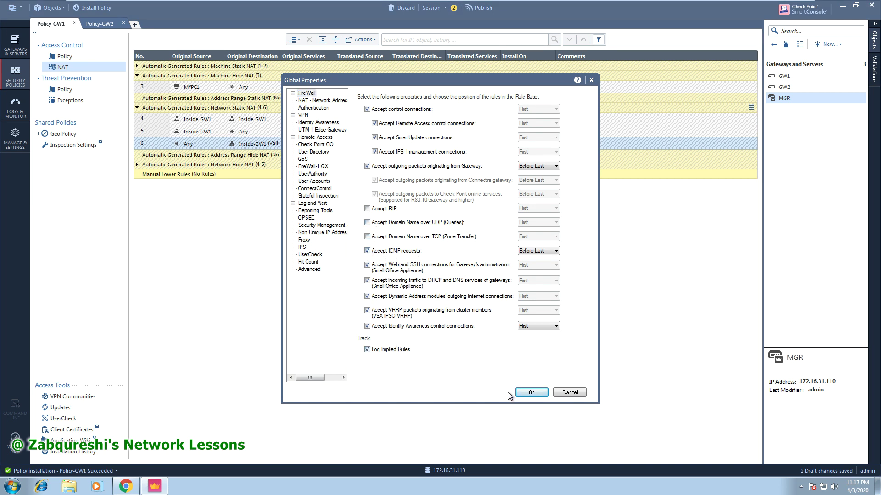
pyautogui.click(532, 392)
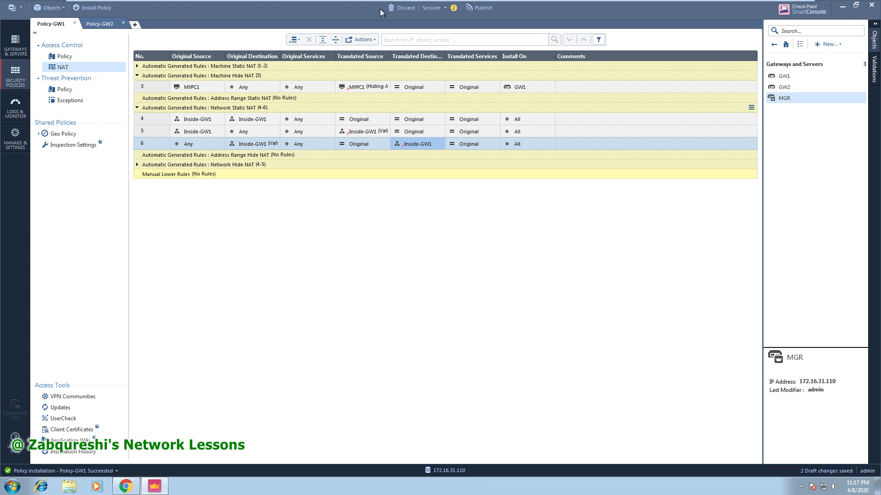
pyautogui.click(92, 7)
pyautogui.click(483, 295)
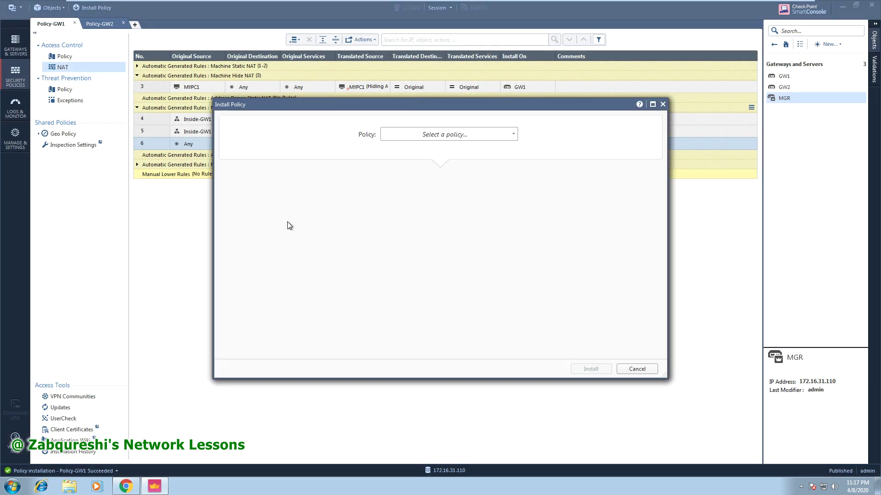
# Install Policy-GW1 on the GW1 gateway and confirm success in Recent Tasks.
pyautogui.click(477, 138)
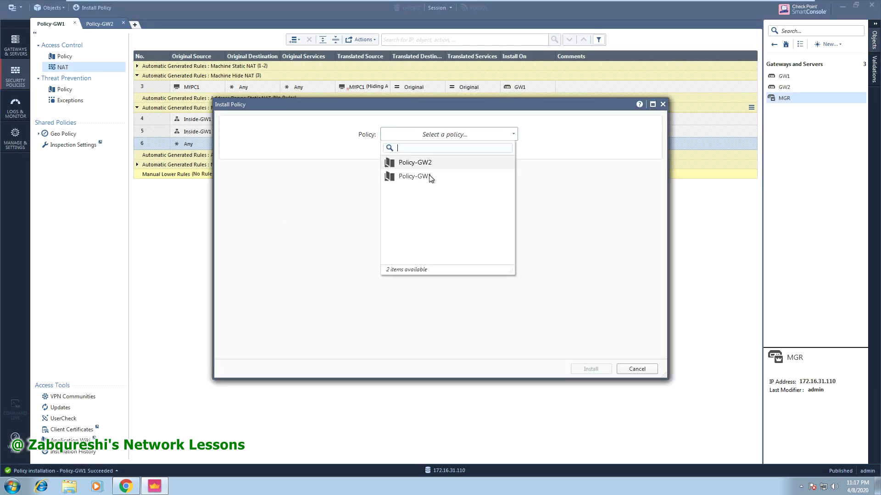
pyautogui.click(431, 179)
pyautogui.click(590, 369)
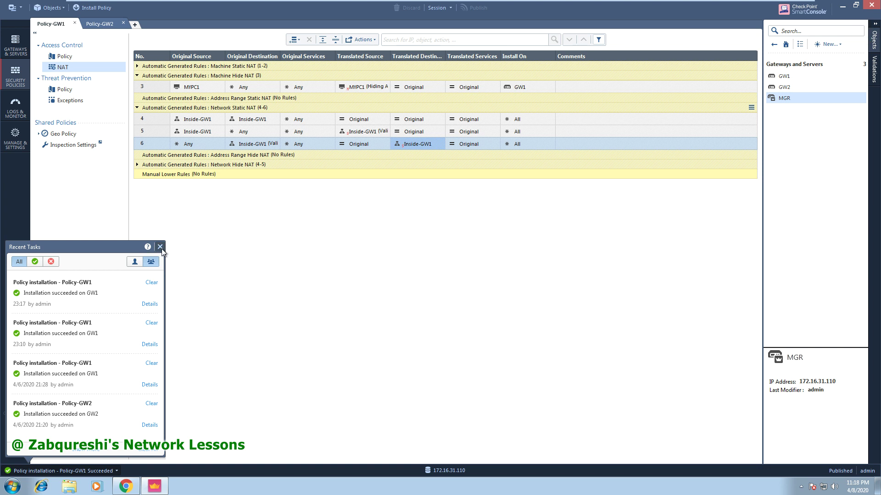
pyautogui.click(161, 247)
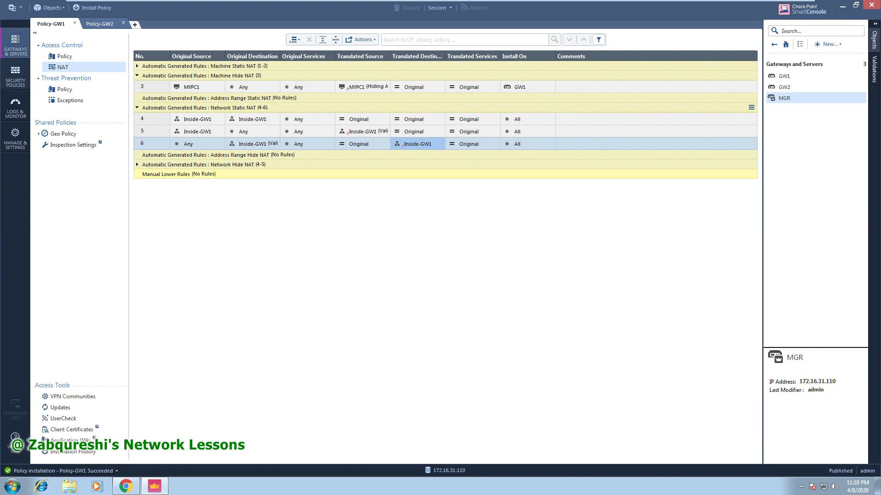
pyautogui.click(15, 46)
# Open a command shell on the MGR server and log in.
pyautogui.click(110, 82)
pyautogui.rightClick(110, 81)
pyautogui.moveTo(152, 102)
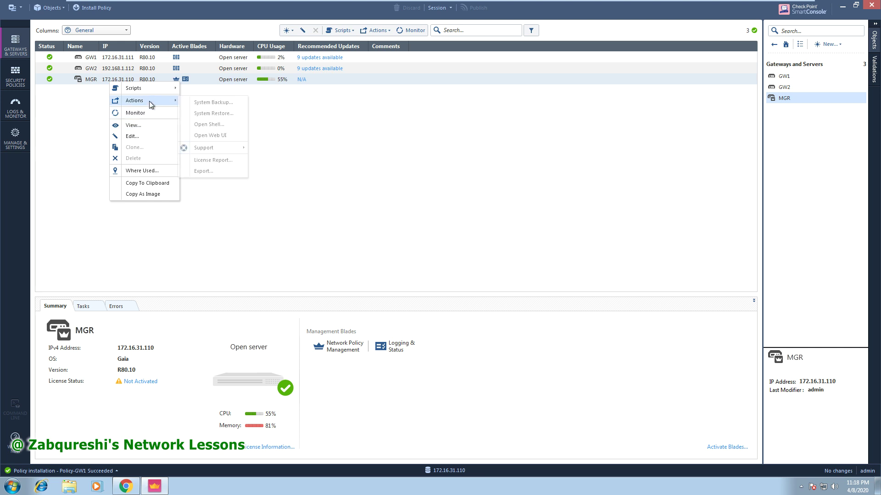
pyautogui.click(210, 125)
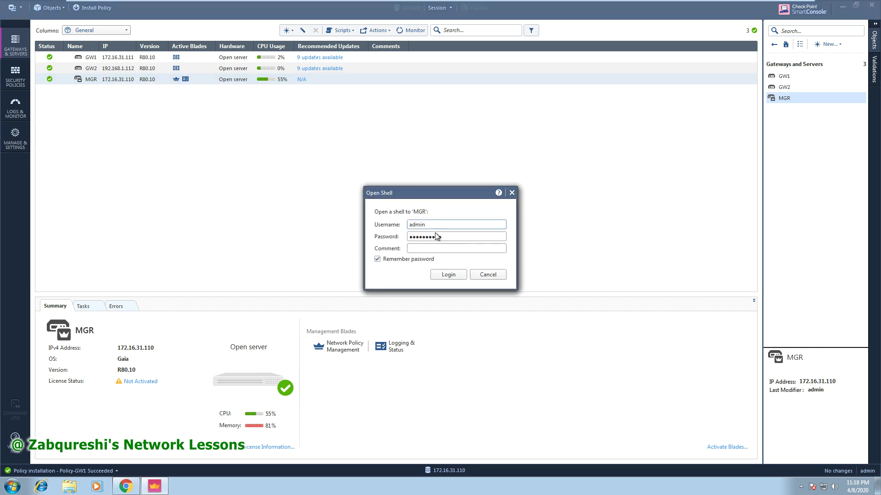
pyautogui.click(448, 274)
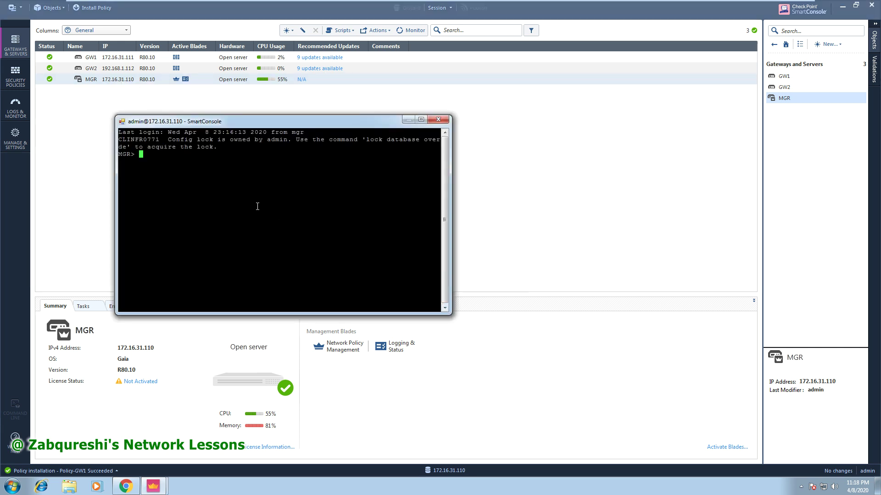
# Ping 192.168.1.1 from the MGR shell, getting all five replies, then close it.
pyautogui.write('ping 192.168.1.1.')
pyautogui.press('BackSpace')
pyautogui.press('Return')
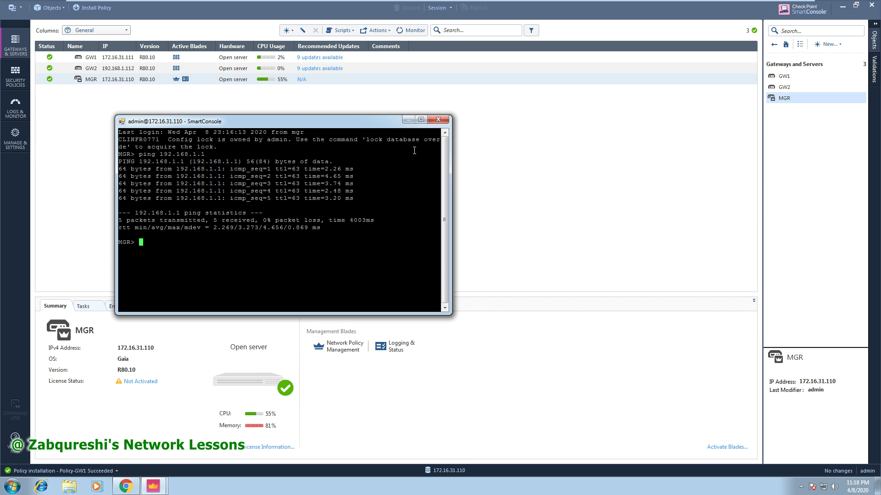
pyautogui.click(438, 119)
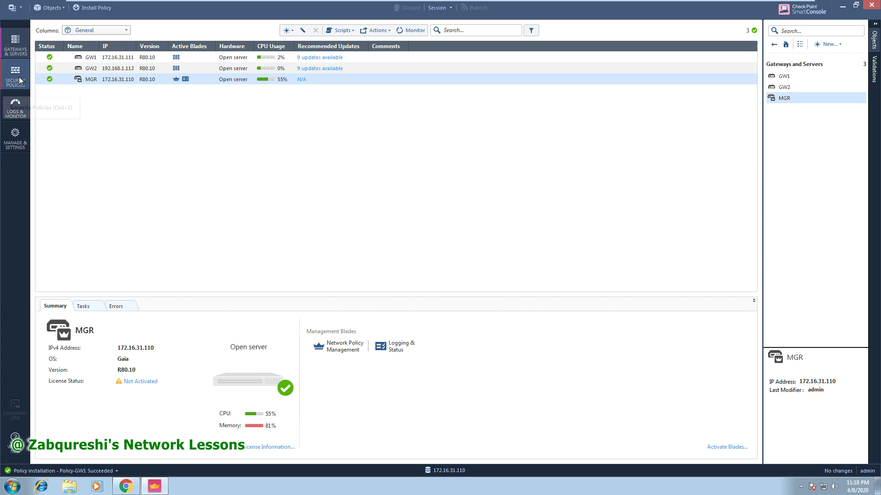
# Refresh the logs and open the newest echo-request entry's details full screen.
pyautogui.click(16, 110)
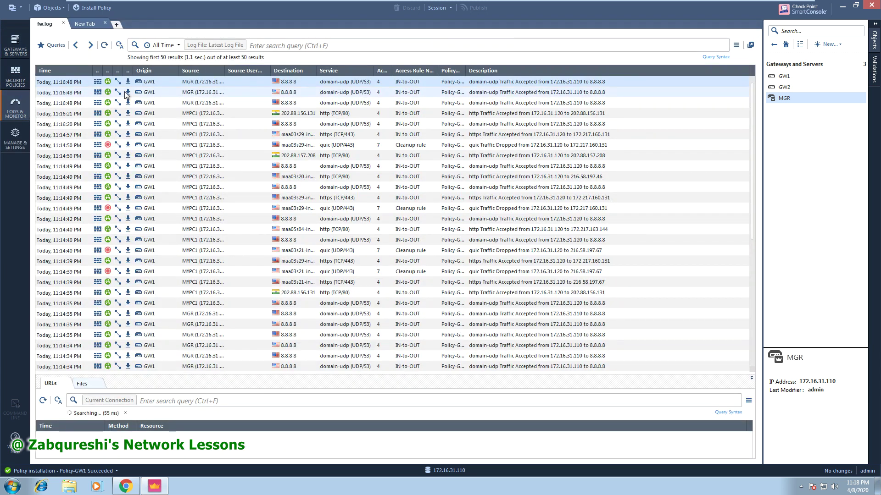
pyautogui.click(103, 45)
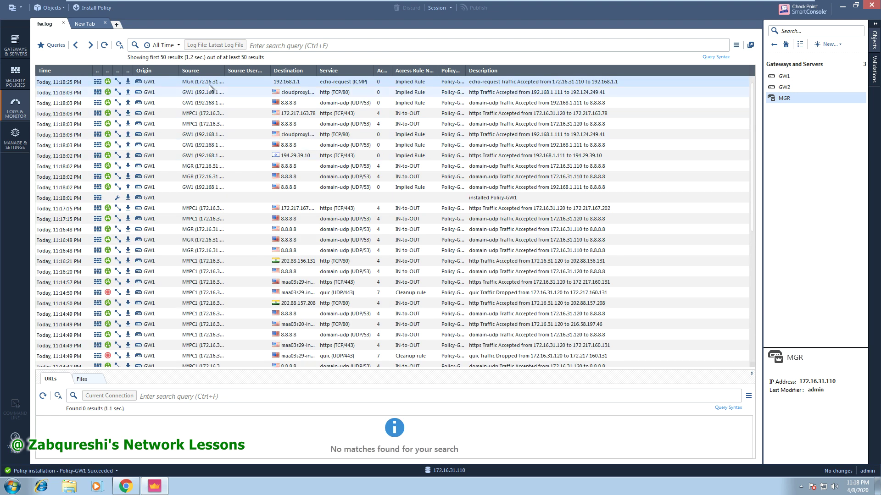
pyautogui.doubleClick(201, 83)
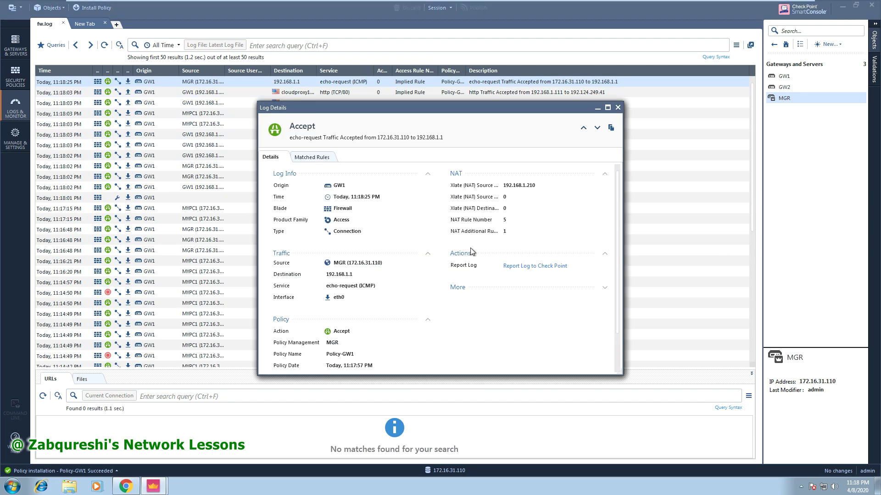
pyautogui.click(607, 108)
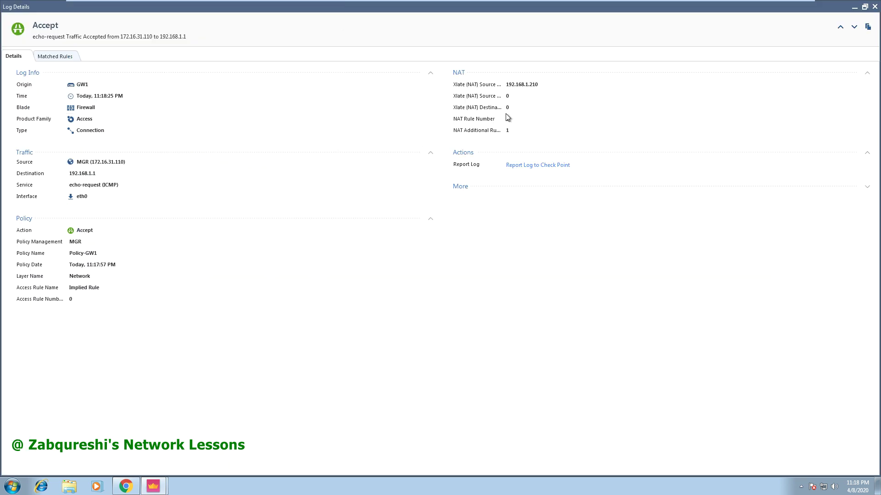
# Review the entry's Implied Rule access rule and close the log details.
pyautogui.moveTo(105, 287); pyautogui.dragTo(70, 288)
pyautogui.moveTo(102, 288); pyautogui.dragTo(70, 288)
pyautogui.click(874, 7)
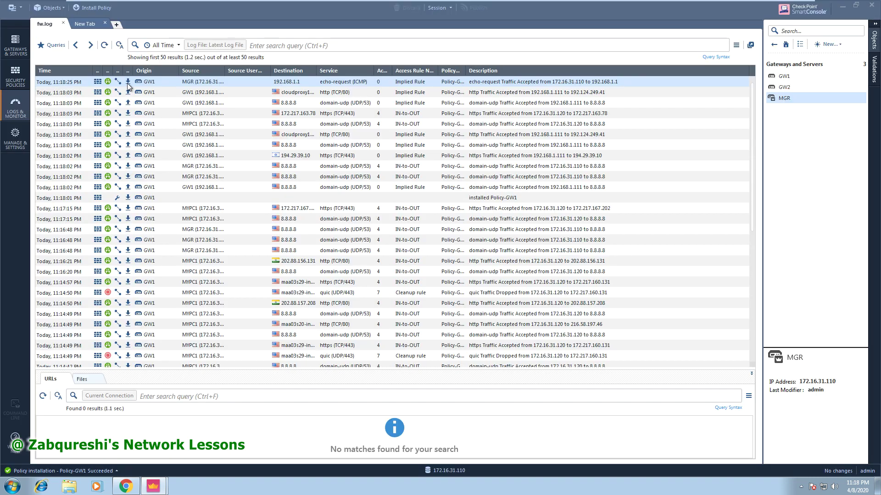
pyautogui.click(21, 7)
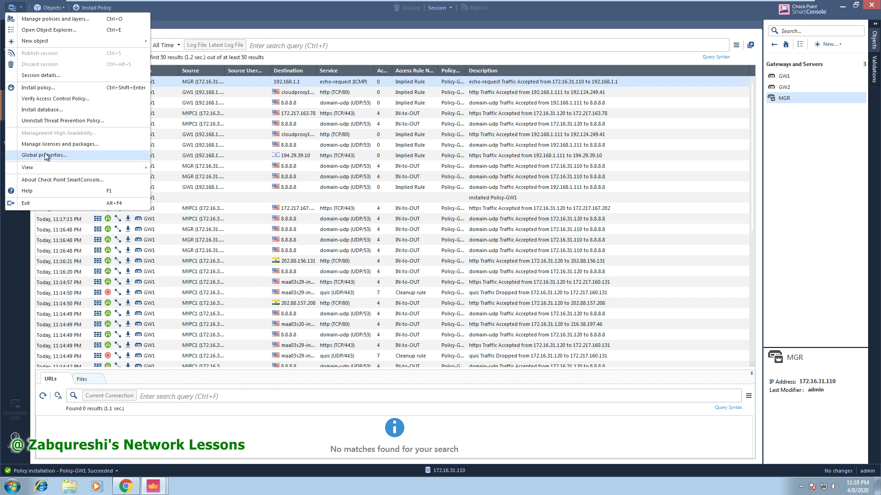
pyautogui.click(45, 155)
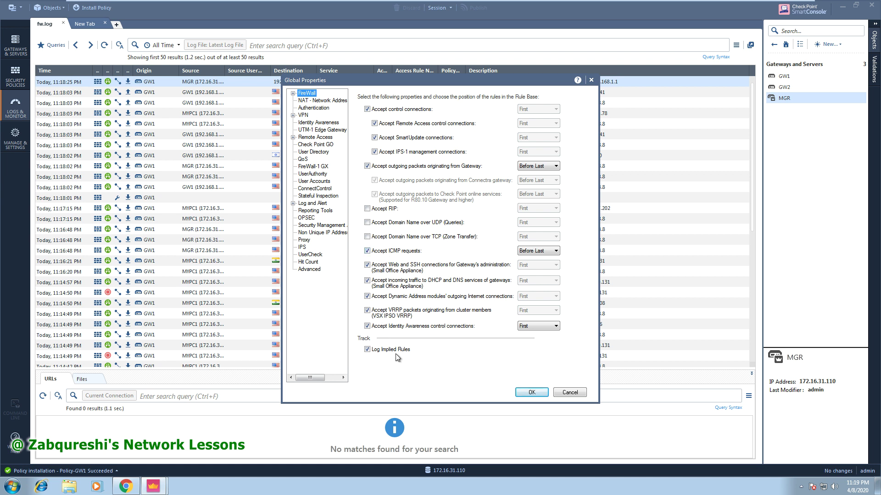
pyautogui.click(531, 392)
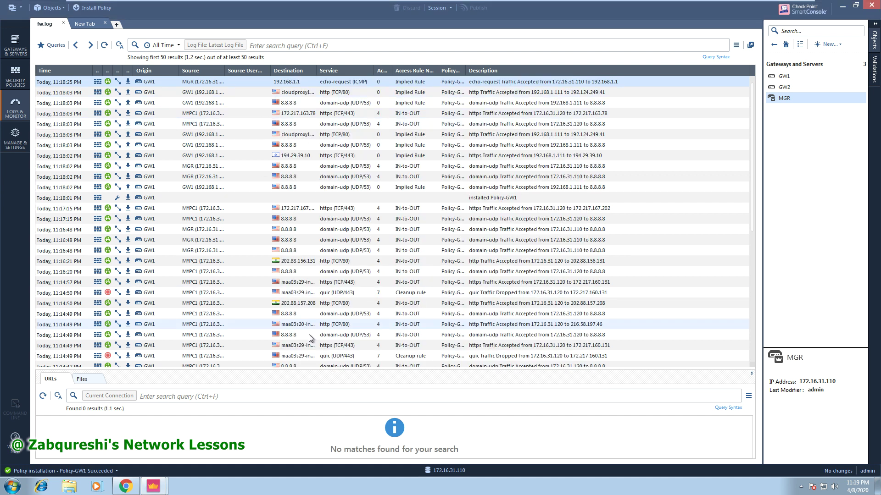
# Confirm NAT Rule Number 5 in the log's extra fields, then select rule 5 in Policy-GW1's NAT rulebase.
pyautogui.click(184, 426)
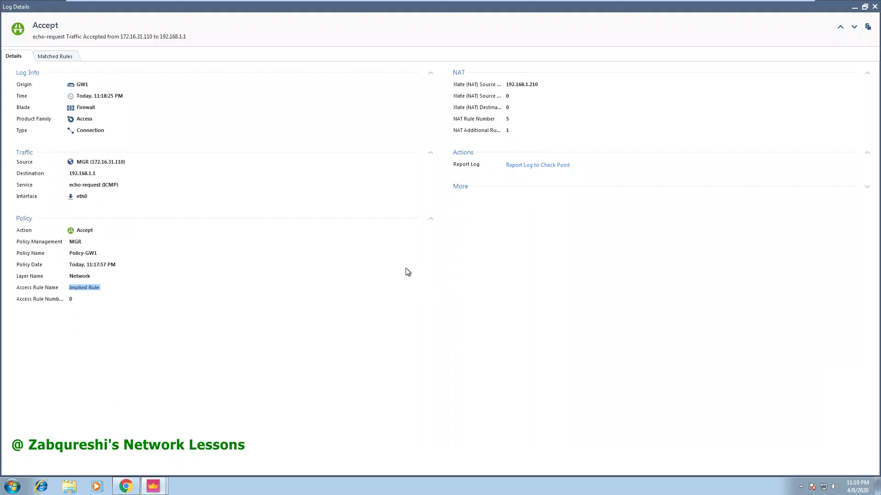
pyautogui.click(462, 188)
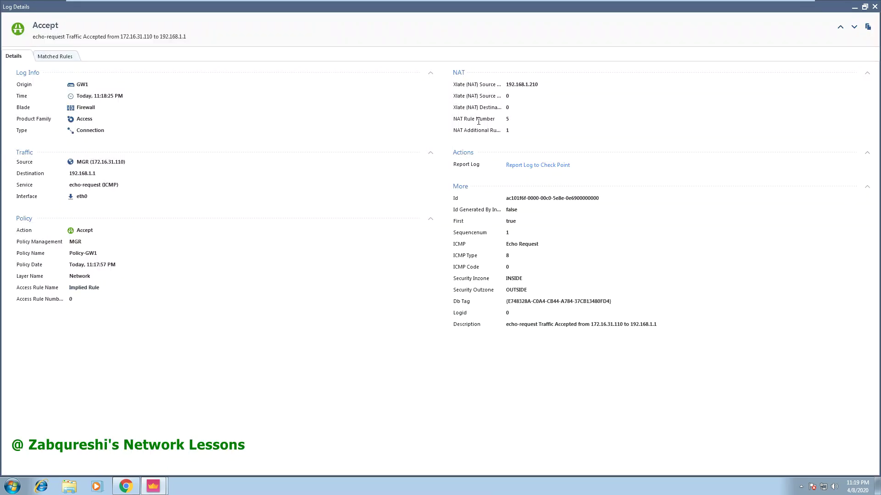
pyautogui.moveTo(512, 119); pyautogui.dragTo(496, 122)
pyautogui.click(875, 7)
pyautogui.click(18, 82)
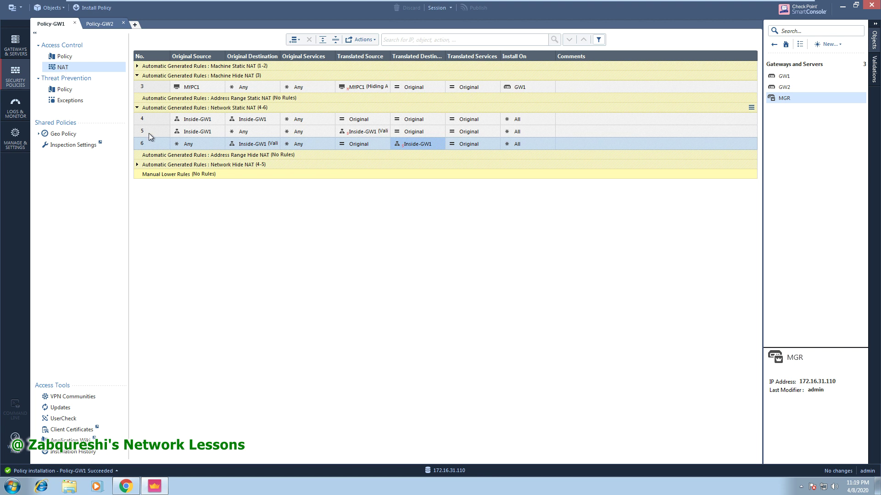
pyautogui.click(150, 133)
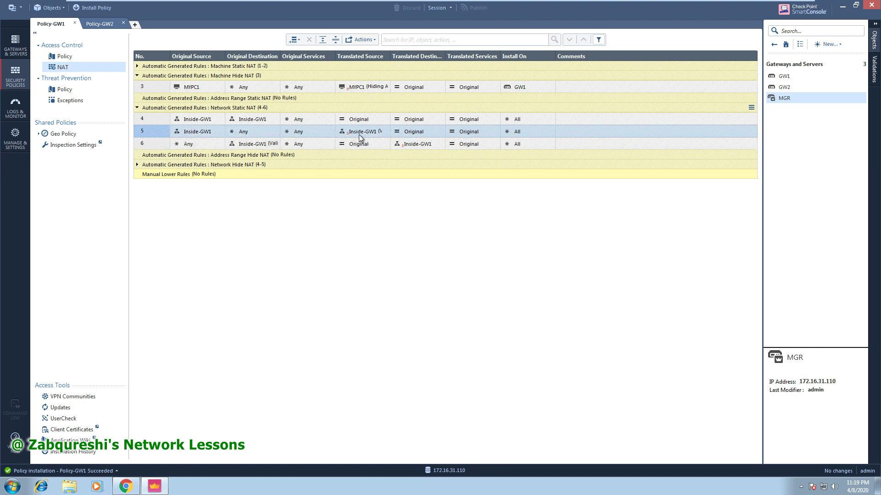
# Open the NAT settings of rule 5's Inside-GW1 translated source object.
pyautogui.moveTo(363, 137)
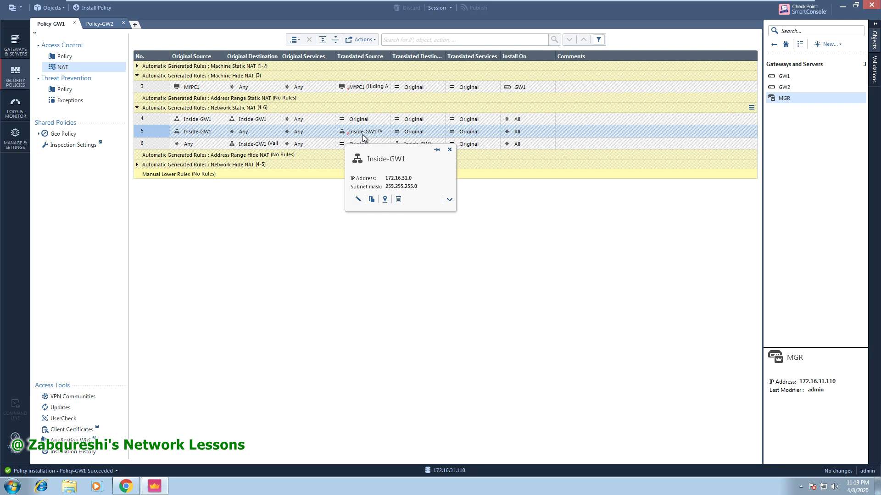
pyautogui.click(363, 134)
pyautogui.doubleClick(363, 132)
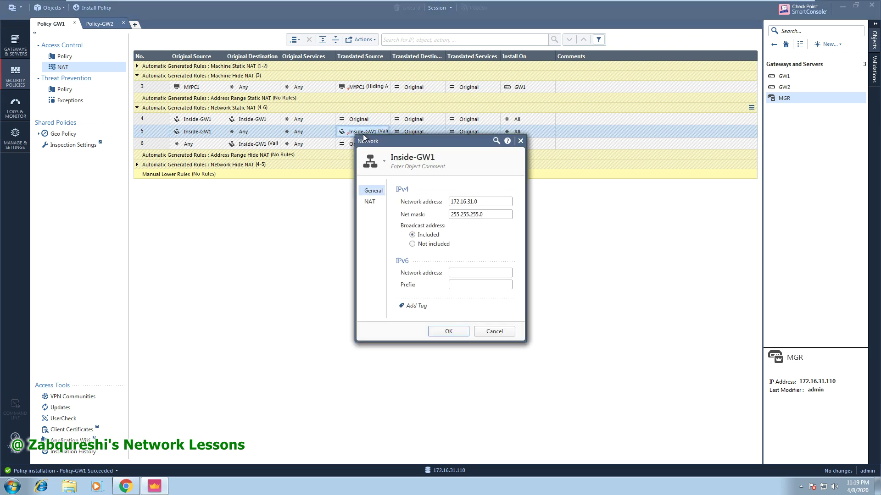
pyautogui.click(371, 203)
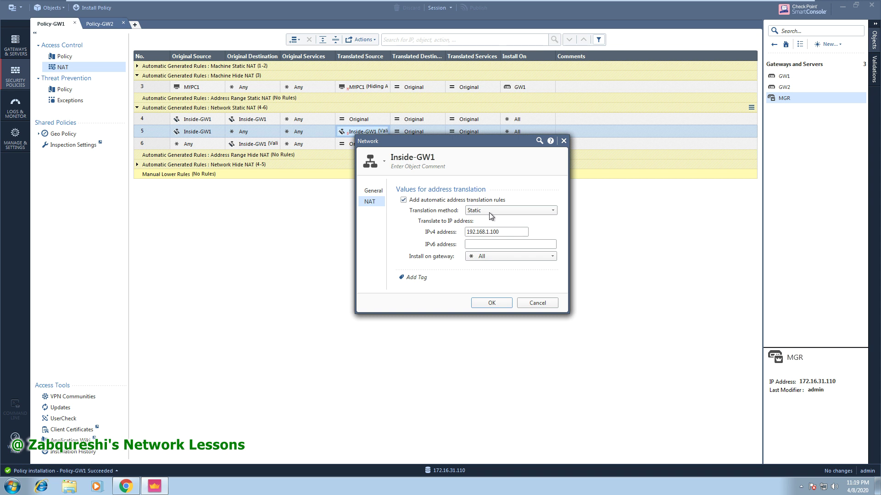
# Set Inside-GW1's translation method to Hide behind 192.168.1.100 and apply it.
pyautogui.click(504, 231)
pyautogui.click(508, 232)
pyautogui.moveTo(508, 231); pyautogui.dragTo(467, 233)
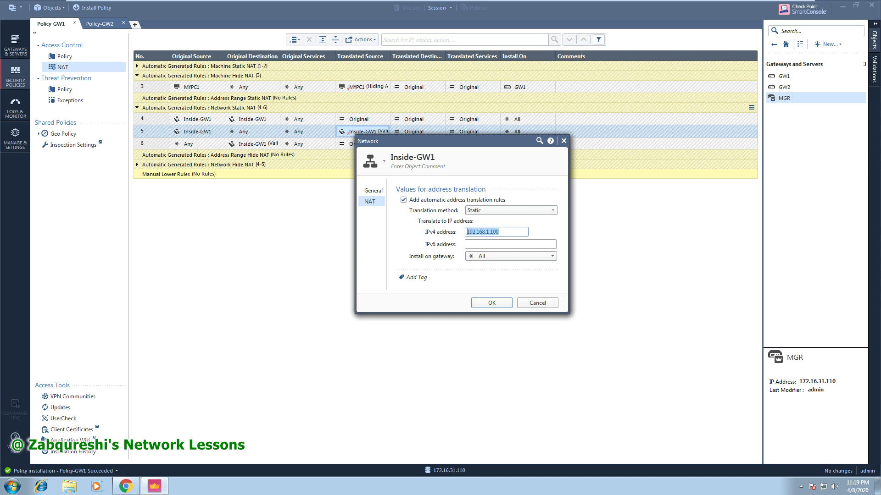
pyautogui.click(502, 231)
pyautogui.moveTo(505, 231); pyautogui.dragTo(461, 235)
pyautogui.click(503, 232)
pyautogui.click(477, 210)
pyautogui.click(481, 222)
pyautogui.press('Down')
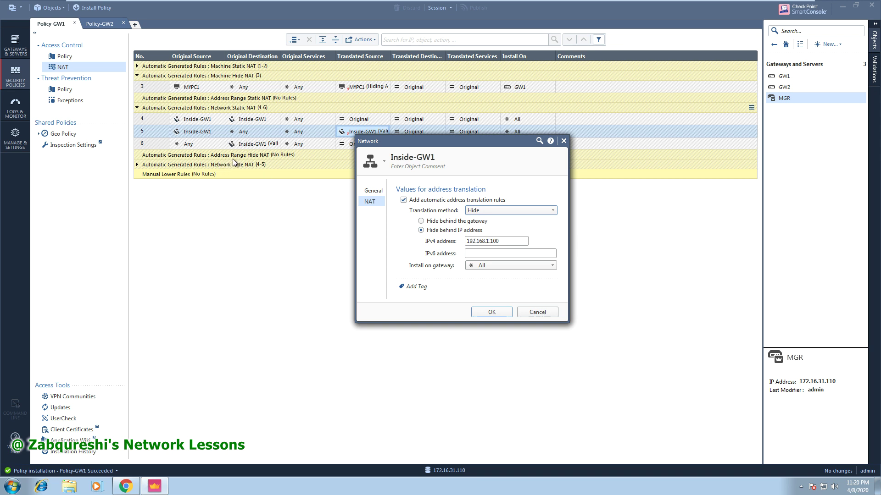
pyautogui.click(497, 316)
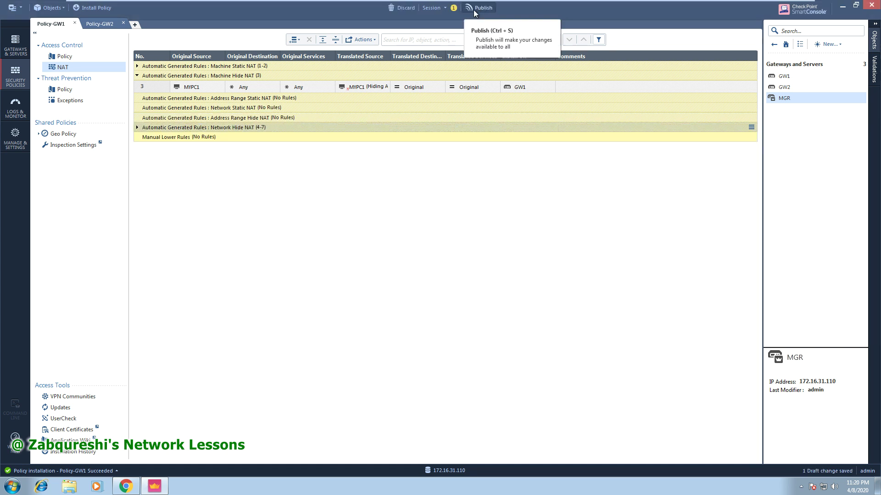
# Publish the Hide NAT change, install Policy-GW1 on GW1, and expand the Network Hide NAT rules.
pyautogui.click(474, 10)
pyautogui.click(489, 296)
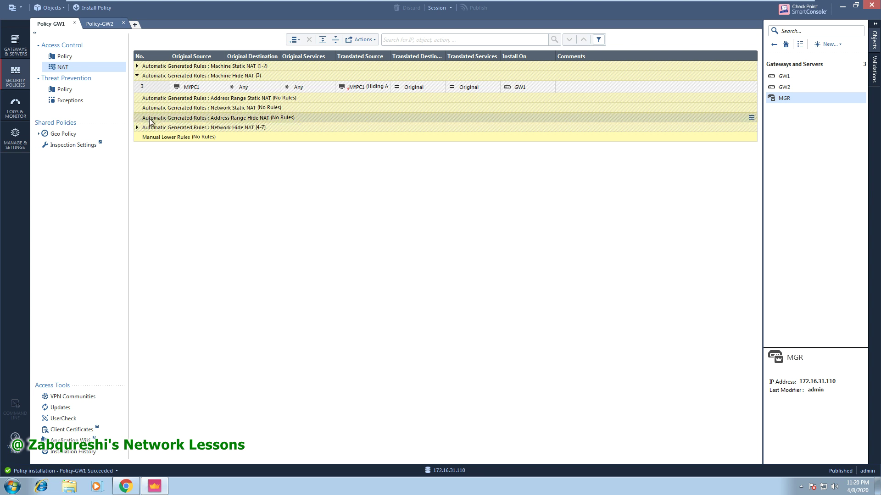
pyautogui.click(99, 9)
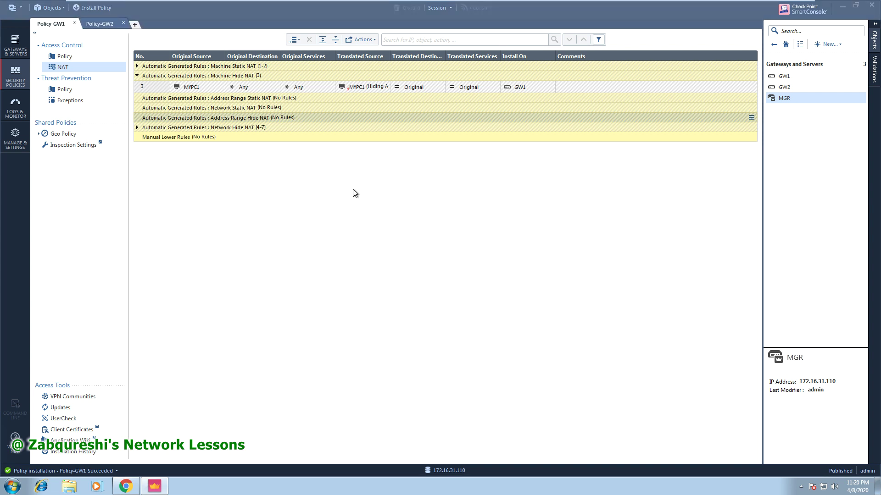
pyautogui.click(468, 134)
pyautogui.click(443, 161)
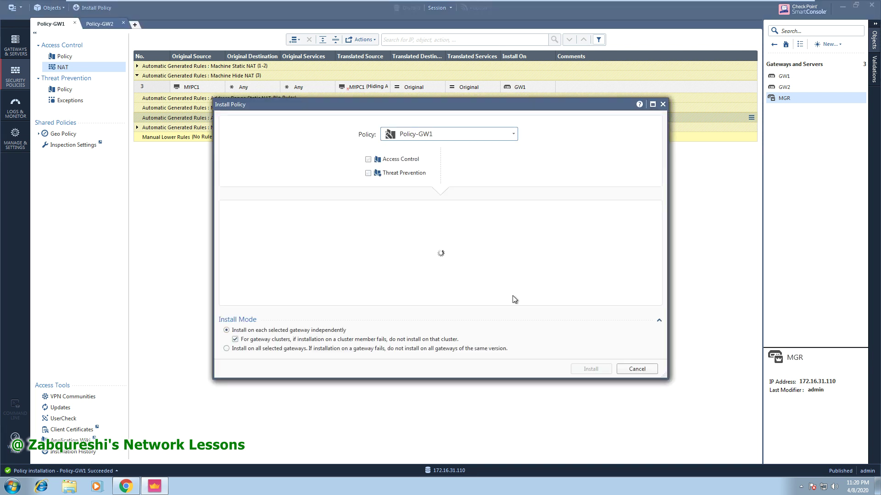
pyautogui.click(590, 369)
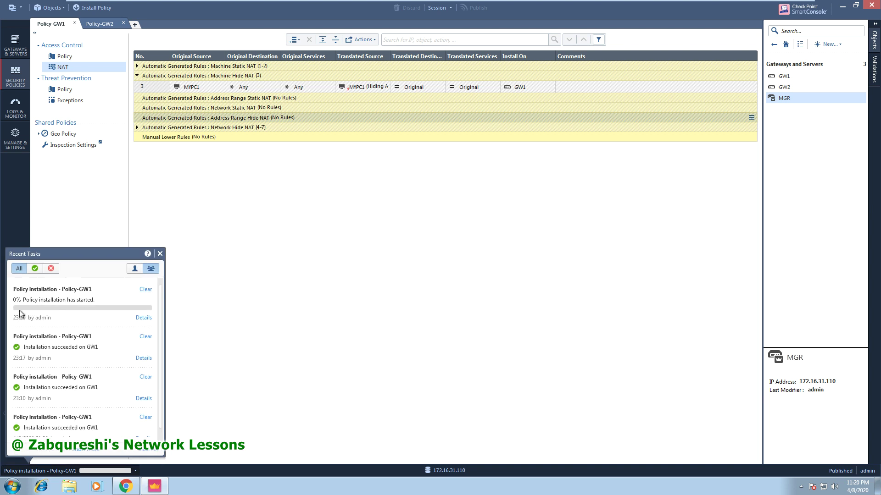
pyautogui.click(137, 127)
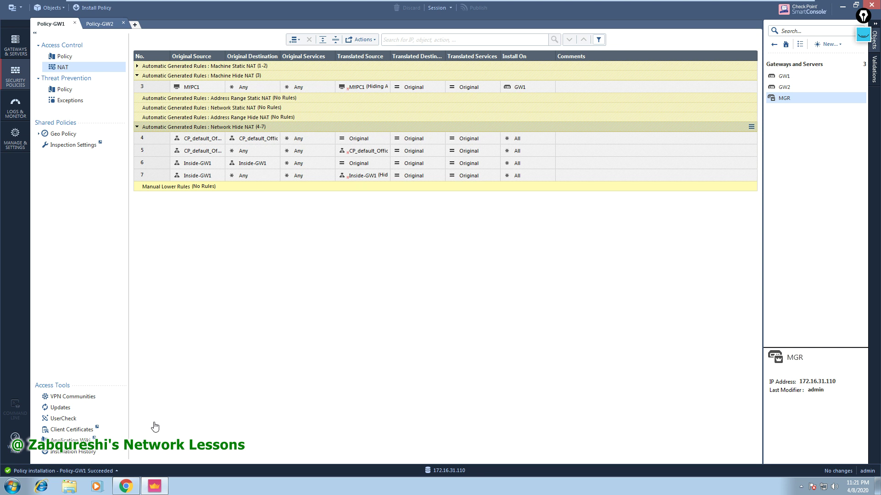
pyautogui.click(17, 53)
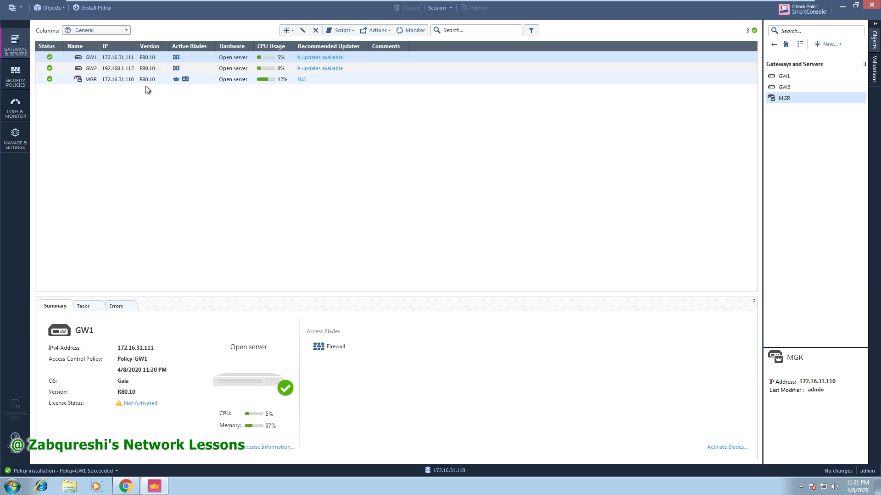
# Open a command shell on the MGR server and log in.
pyautogui.rightClick(121, 81)
pyautogui.moveTo(151, 103)
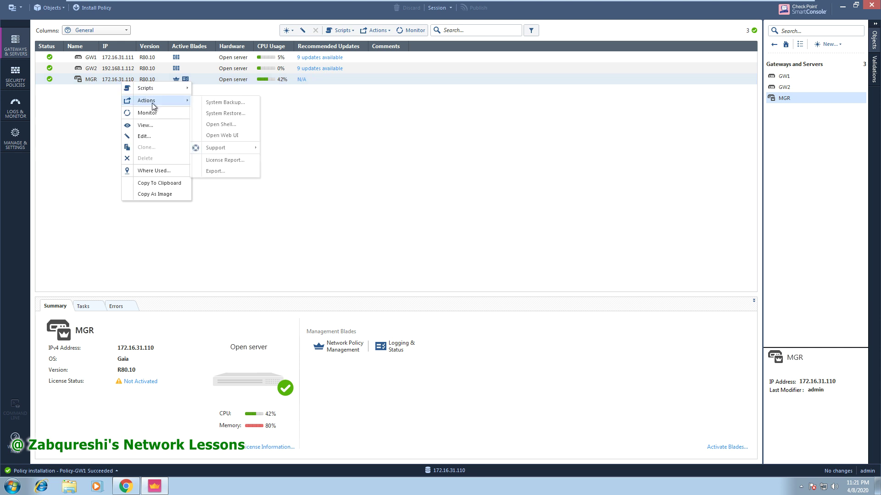
pyautogui.click(224, 126)
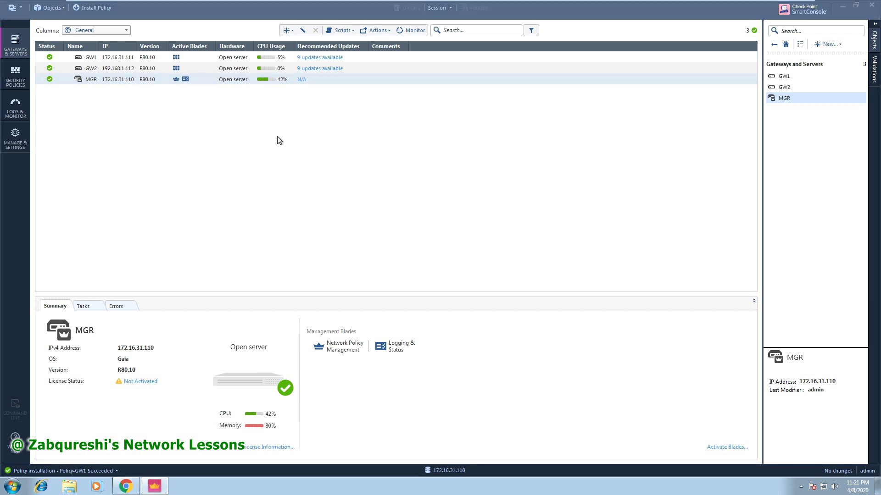
pyautogui.click(448, 275)
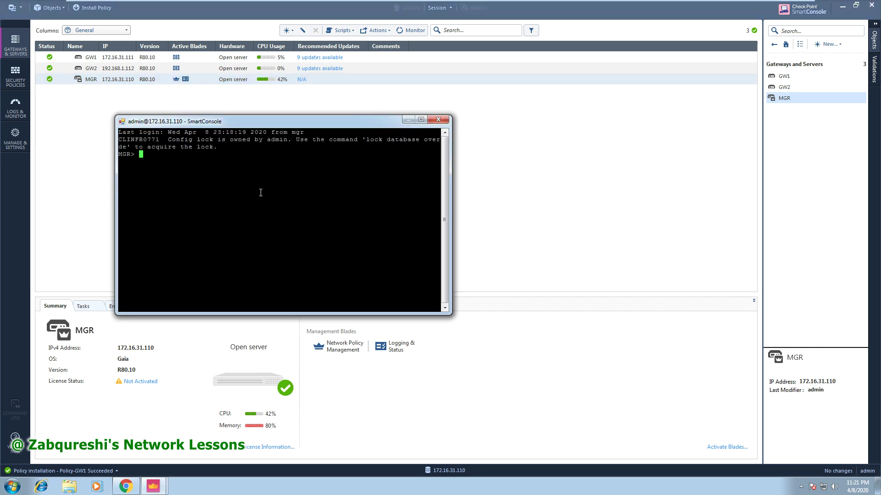
# Ping 8.8.8.8 from MGR, getting 4 replies with 0% loss, then close the terminal.
pyautogui.write('ping 8.8.8.8')
pyautogui.press('Return')
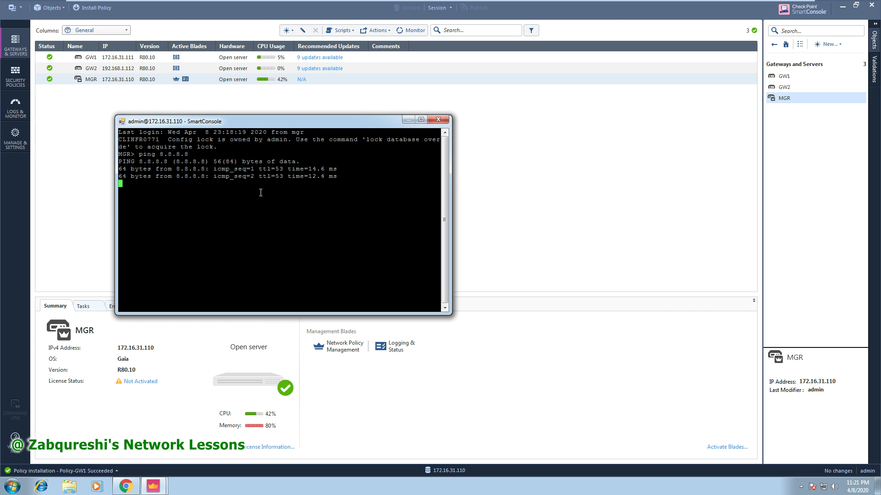
pyautogui.hotkey('ctrl', 'c')
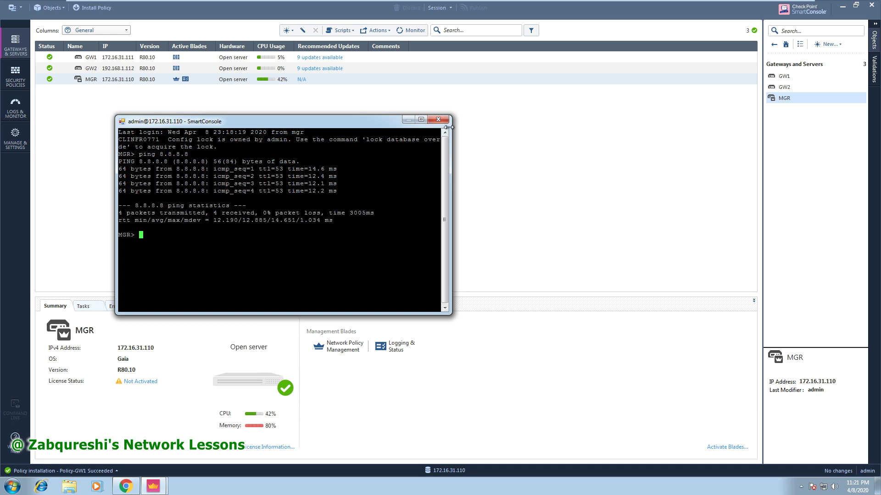
pyautogui.click(438, 119)
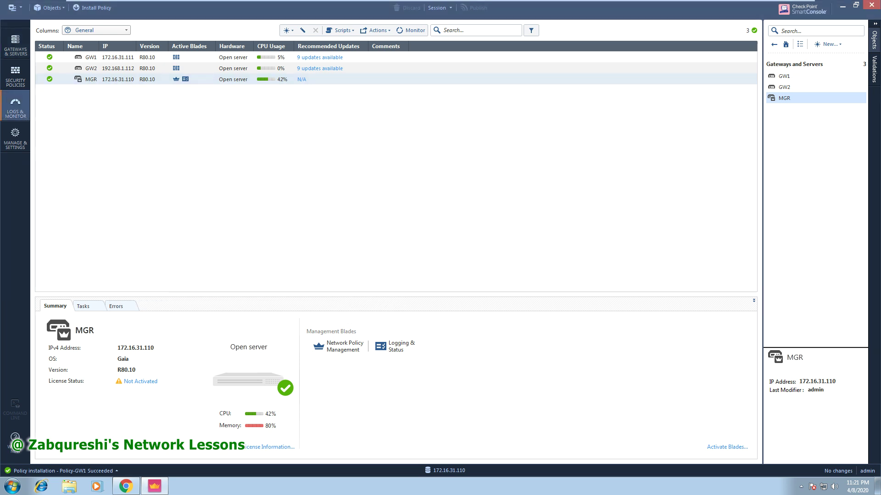
pyautogui.click(19, 109)
# Check the latest echo-request log shows Xlate Source 192.168.1.100, then return to the NAT rules.
pyautogui.click(104, 44)
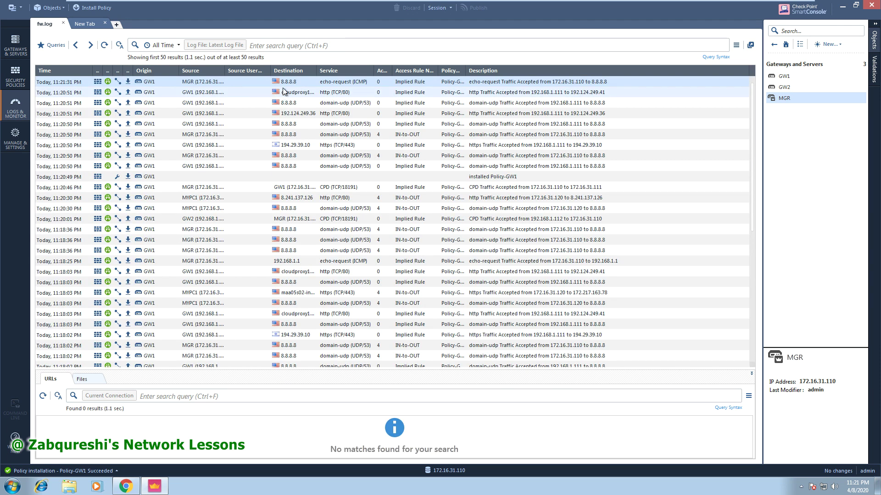
pyautogui.doubleClick(291, 84)
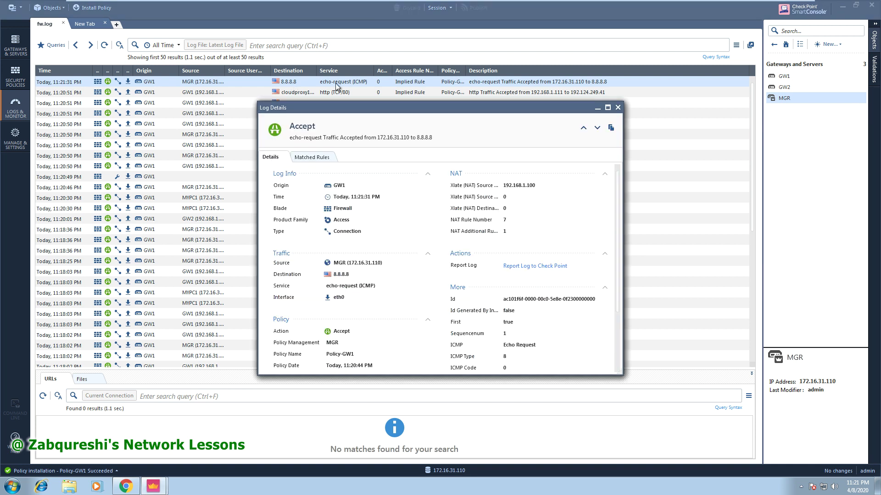
pyautogui.click(608, 107)
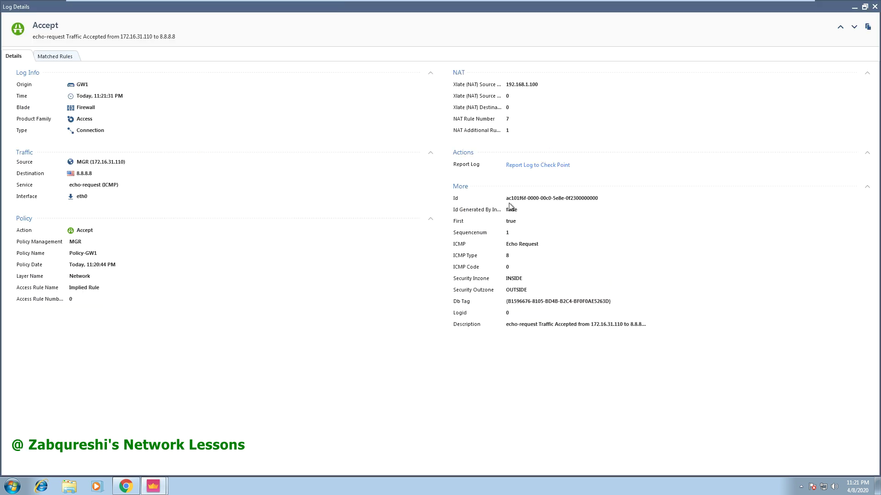
pyautogui.moveTo(538, 85); pyautogui.dragTo(509, 100)
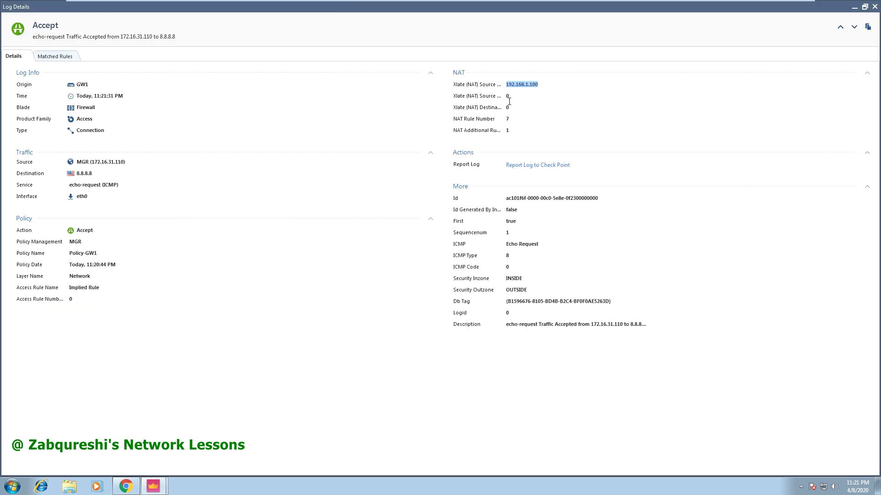
pyautogui.click(875, 7)
pyautogui.click(15, 76)
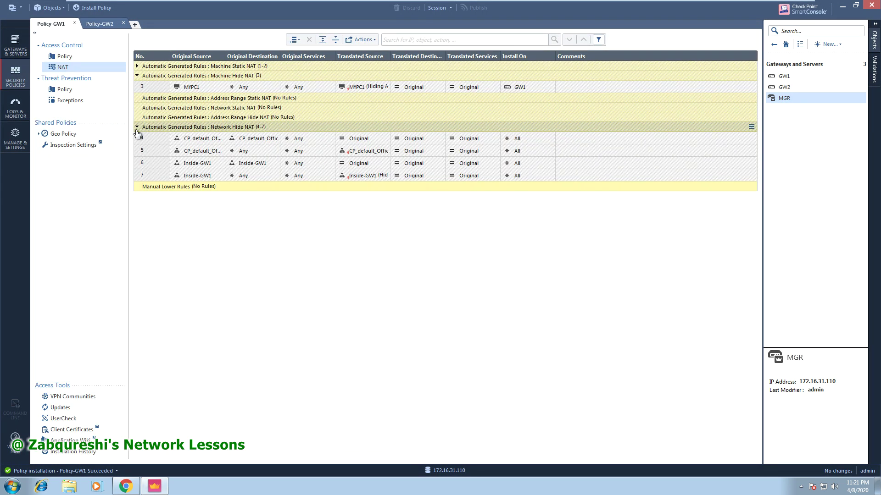
# Collapse the Network Hide NAT (4-7) group and expand Machine Static NAT rules 1–2.
pyautogui.click(136, 127)
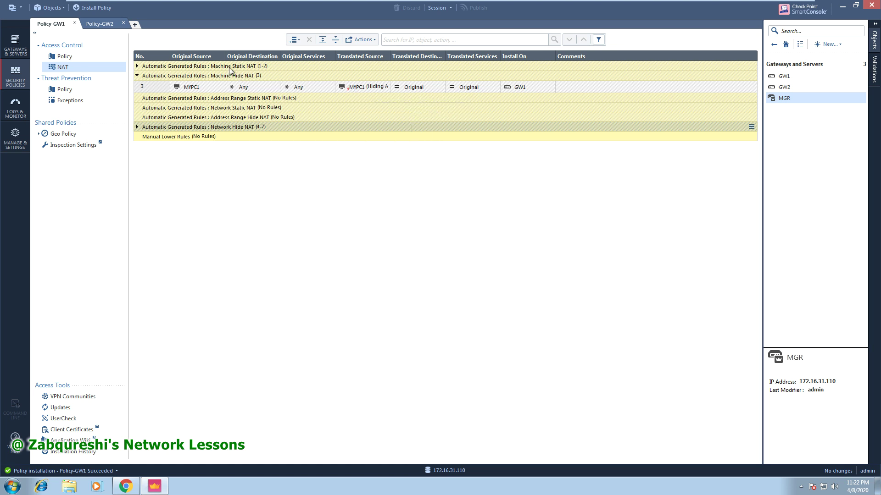
pyautogui.click(136, 67)
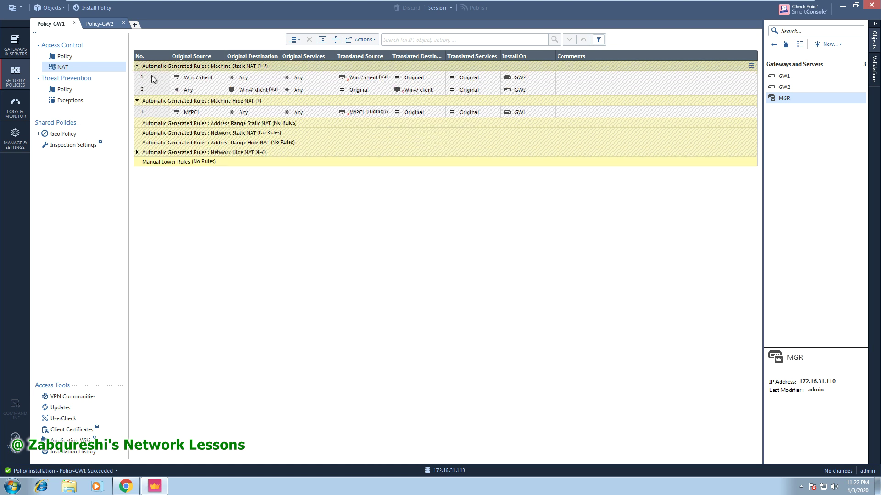
pyautogui.moveTo(198, 82)
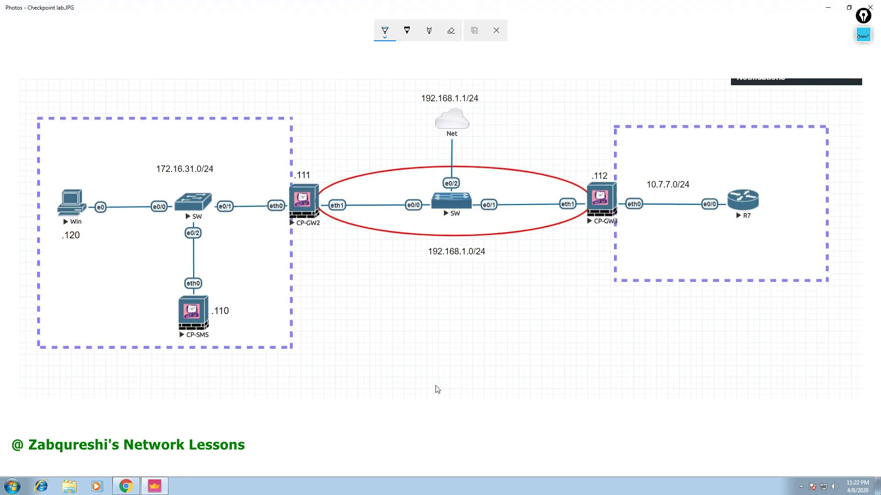
# With the Epic Pen tool, draw the DNS server box below R7 and a TFTP box.
pyautogui.click(863, 40)
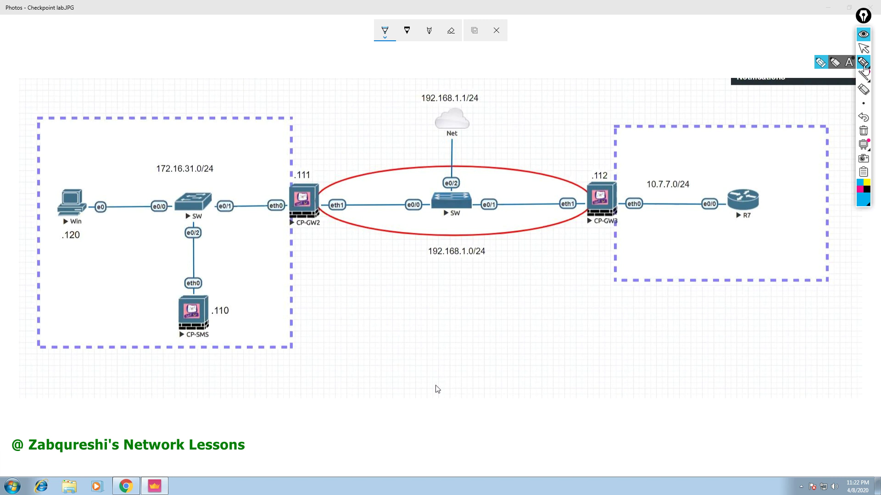
pyautogui.click(822, 63)
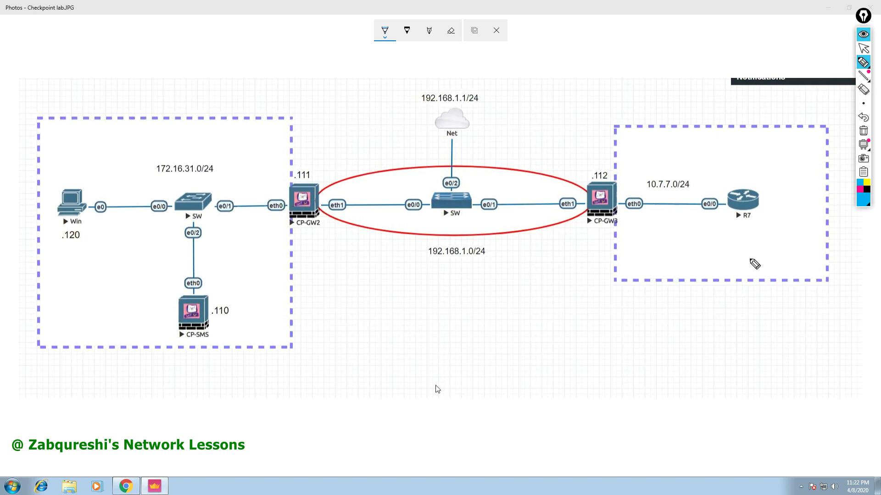
pyautogui.moveTo(748, 250)
pyautogui.mouseDown()
pyautogui.moveTo(750, 289)
pyautogui.moveTo(770, 244)
pyautogui.moveTo(786, 289)
pyautogui.moveTo(763, 295)
pyautogui.moveTo(750, 289)
pyautogui.moveTo(761, 270)
pyautogui.moveTo(793, 274)
pyautogui.moveTo(821, 257)
pyautogui.moveTo(819, 272)
pyautogui.mouseUp()
pyautogui.moveTo(719, 338)
pyautogui.mouseDown()
pyautogui.moveTo(739, 299)
pyautogui.moveTo(741, 343)
pyautogui.moveTo(718, 342)
pyautogui.mouseUp()
pyautogui.moveTo(749, 318); pyautogui.dragTo(761, 316)
pyautogui.moveTo(755, 316); pyautogui.dragTo(762, 331)
pyautogui.moveTo(762, 317)
pyautogui.mouseDown()
pyautogui.moveTo(769, 324)
pyautogui.moveTo(780, 315)
pyautogui.moveTo(774, 332)
pyautogui.mouseUp()
pyautogui.click(773, 323)
pyautogui.moveTo(782, 317); pyautogui.dragTo(783, 327)
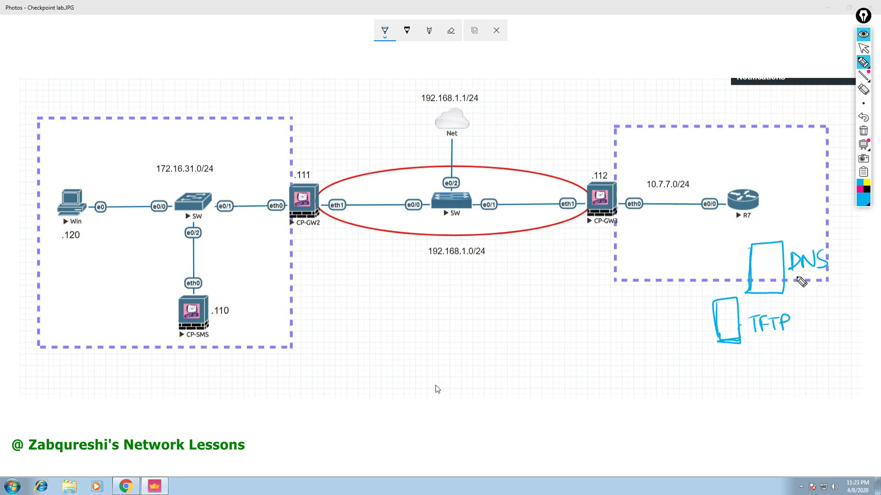
# Draw and label the Web Server and Email Server boxes on the diagram.
pyautogui.moveTo(653, 301); pyautogui.dragTo(645, 339)
pyautogui.moveTo(637, 362); pyautogui.dragTo(736, 355)
pyautogui.moveTo(563, 298)
pyautogui.mouseDown()
pyautogui.moveTo(610, 317)
pyautogui.moveTo(574, 342)
pyautogui.moveTo(579, 334)
pyautogui.mouseUp()
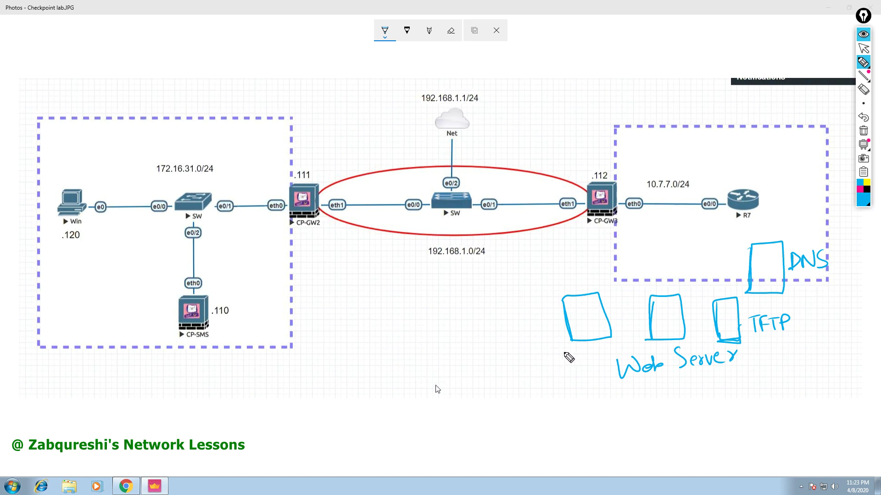
pyautogui.moveTo(532, 349)
pyautogui.mouseDown()
pyautogui.moveTo(534, 371)
pyautogui.moveTo(573, 366)
pyautogui.moveTo(550, 355)
pyautogui.moveTo(594, 364)
pyautogui.moveTo(617, 348)
pyautogui.mouseUp()
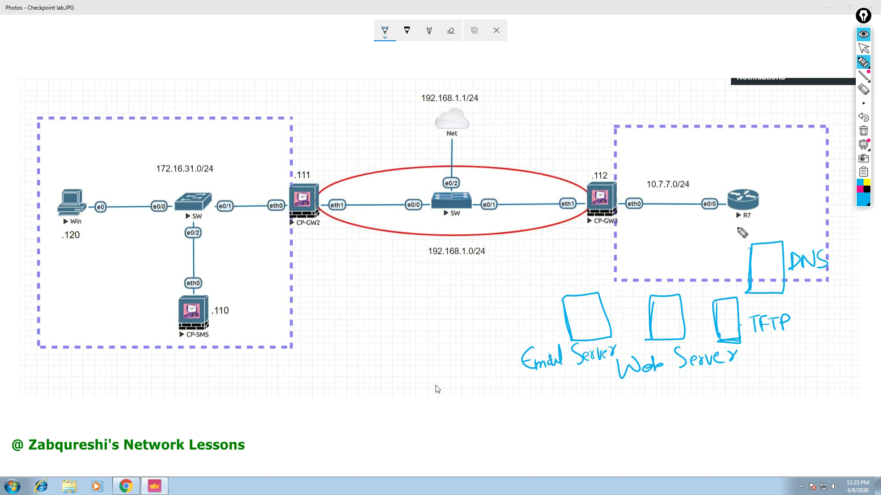
# Write the DNS server address 10.6.0.100 above its box and mark R7 as .6.
pyautogui.moveTo(735, 233)
pyautogui.mouseDown()
pyautogui.moveTo(736, 247)
pyautogui.moveTo(739, 229)
pyautogui.moveTo(752, 237)
pyautogui.moveTo(773, 224)
pyautogui.mouseUp()
pyautogui.click(764, 230)
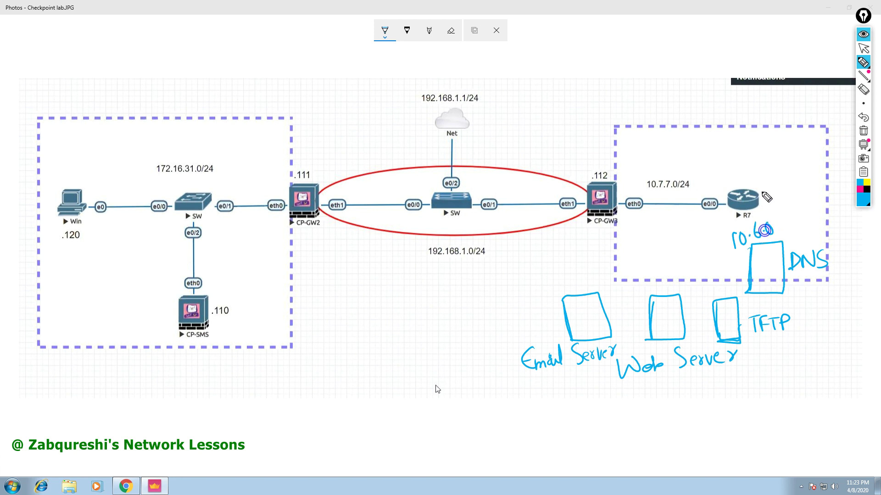
pyautogui.moveTo(762, 193)
pyautogui.mouseDown()
pyautogui.moveTo(780, 232)
pyautogui.moveTo(797, 221)
pyautogui.mouseUp()
pyautogui.click(777, 228)
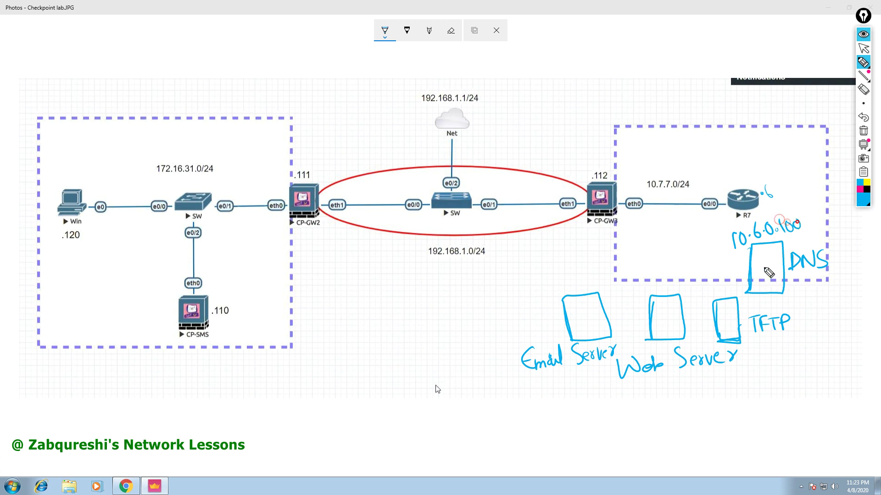
# Handwrite host numbers above the TFTP, web and email servers, with .230 for email.
pyautogui.moveTo(700, 288)
pyautogui.mouseDown()
pyautogui.moveTo(711, 297)
pyautogui.moveTo(725, 283)
pyautogui.mouseUp()
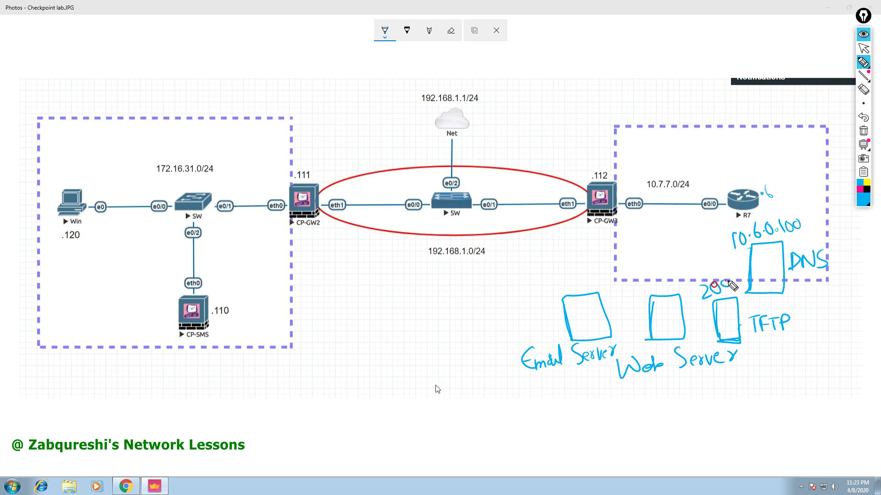
pyautogui.click(696, 299)
pyautogui.moveTo(637, 285)
pyautogui.mouseDown()
pyautogui.moveTo(648, 296)
pyautogui.moveTo(660, 287)
pyautogui.mouseUp()
pyautogui.click(632, 298)
pyautogui.moveTo(563, 279)
pyautogui.mouseDown()
pyautogui.moveTo(578, 291)
pyautogui.moveTo(580, 274)
pyautogui.mouseUp()
pyautogui.click(552, 297)
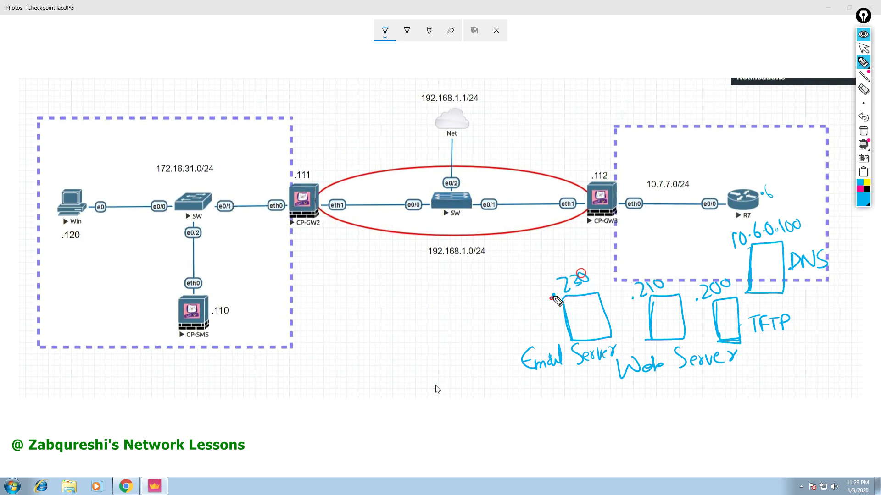
# Draw a curved line toward CP-GW3 and a boxed 10.6.6.0/24 callout above the Net cloud.
pyautogui.moveTo(362, 69)
pyautogui.mouseDown()
pyautogui.moveTo(360, 90)
pyautogui.moveTo(557, 175)
pyautogui.moveTo(539, 180)
pyautogui.mouseUp()
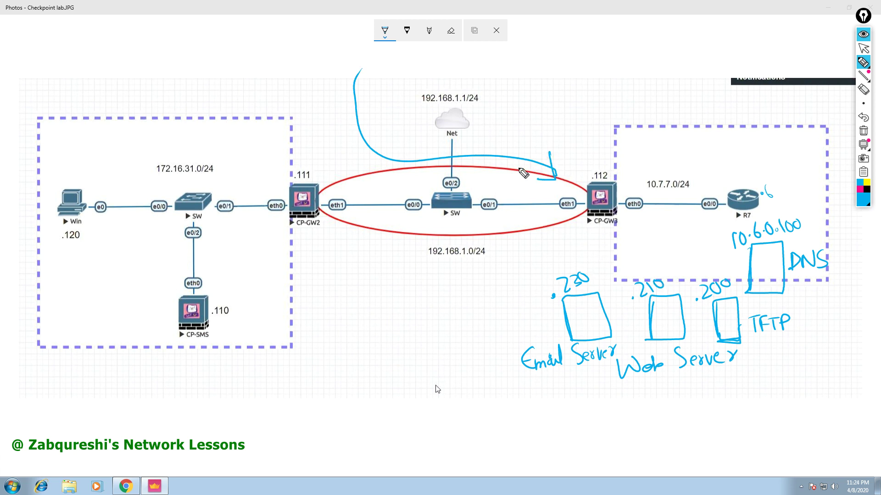
pyautogui.moveTo(380, 72)
pyautogui.mouseDown()
pyautogui.moveTo(382, 90)
pyautogui.moveTo(432, 79)
pyautogui.moveTo(440, 90)
pyautogui.moveTo(465, 87)
pyautogui.mouseUp()
pyautogui.click(394, 89)
pyautogui.click(412, 89)
pyautogui.moveTo(386, 74); pyautogui.dragTo(386, 91)
pyautogui.moveTo(376, 122)
pyautogui.mouseDown()
pyautogui.moveTo(481, 89)
pyautogui.moveTo(475, 68)
pyautogui.moveTo(387, 58)
pyautogui.moveTo(382, 116)
pyautogui.mouseUp()
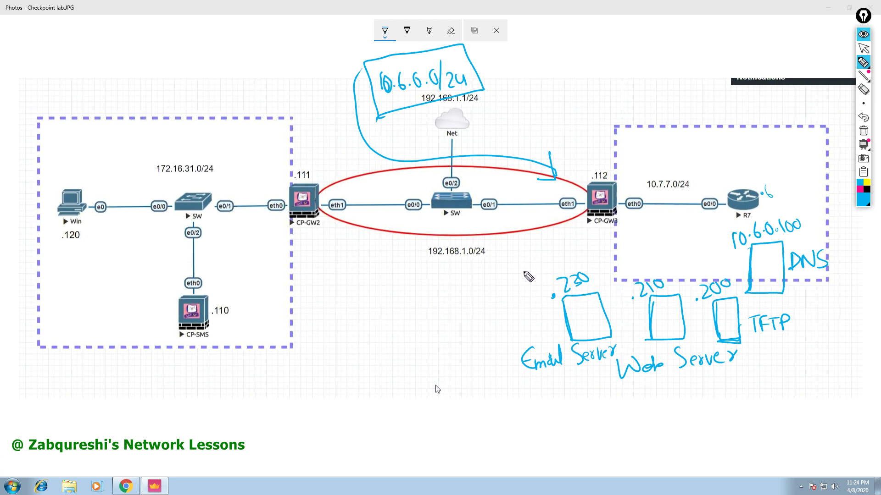
# Handwrite the subnet 192.168.1.0/24 below the diagram's subnet label.
pyautogui.moveTo(366, 274)
pyautogui.mouseDown()
pyautogui.moveTo(367, 292)
pyautogui.moveTo(416, 287)
pyautogui.moveTo(440, 271)
pyautogui.moveTo(453, 284)
pyautogui.moveTo(477, 281)
pyautogui.mouseUp()
pyautogui.click(393, 282)
pyautogui.click(423, 278)
pyautogui.click(438, 275)
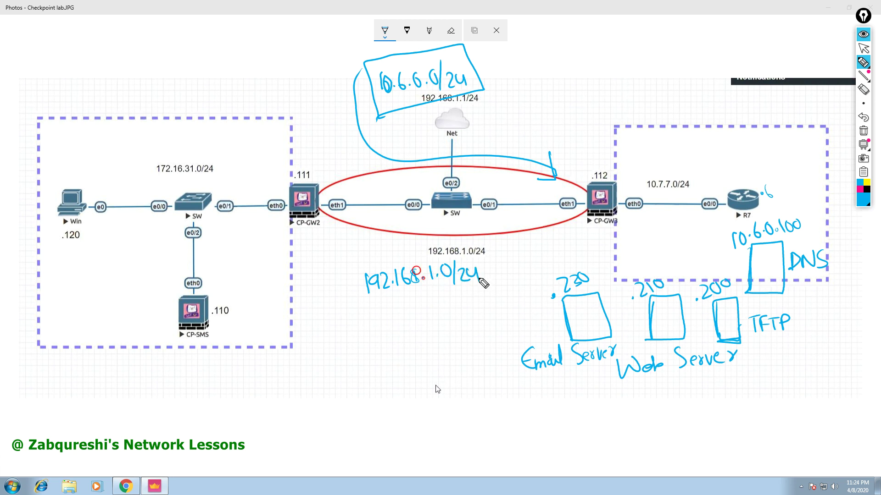
pyautogui.moveTo(346, 330)
pyautogui.mouseDown()
pyautogui.moveTo(357, 341)
pyautogui.moveTo(370, 328)
pyautogui.mouseUp()
# Write the Win7 host list with addresses .200, .111, .112 and .100.
pyautogui.moveTo(320, 313); pyautogui.dragTo(362, 321)
pyautogui.click(330, 311)
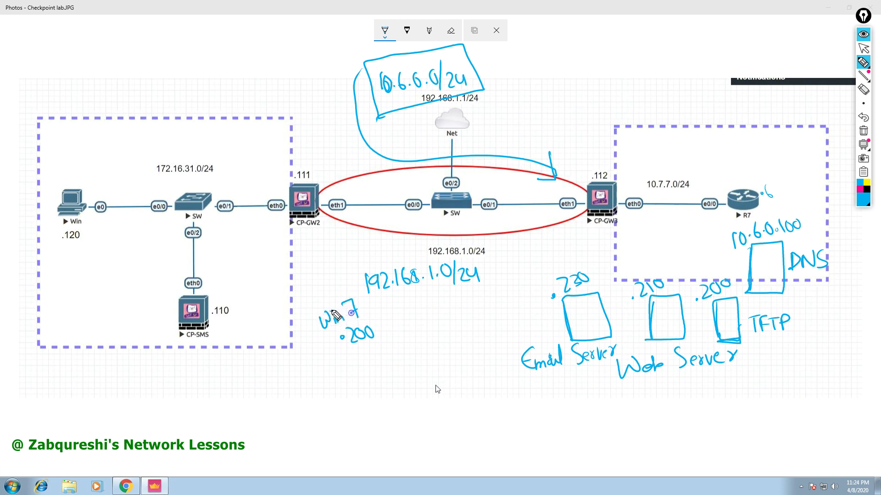
pyautogui.click(340, 365)
pyautogui.moveTo(347, 359)
pyautogui.mouseDown()
pyautogui.moveTo(347, 369)
pyautogui.moveTo(367, 363)
pyautogui.moveTo(363, 384)
pyautogui.moveTo(386, 382)
pyautogui.moveTo(365, 413)
pyautogui.moveTo(385, 396)
pyautogui.mouseUp()
pyautogui.click(345, 378)
pyautogui.click(357, 408)
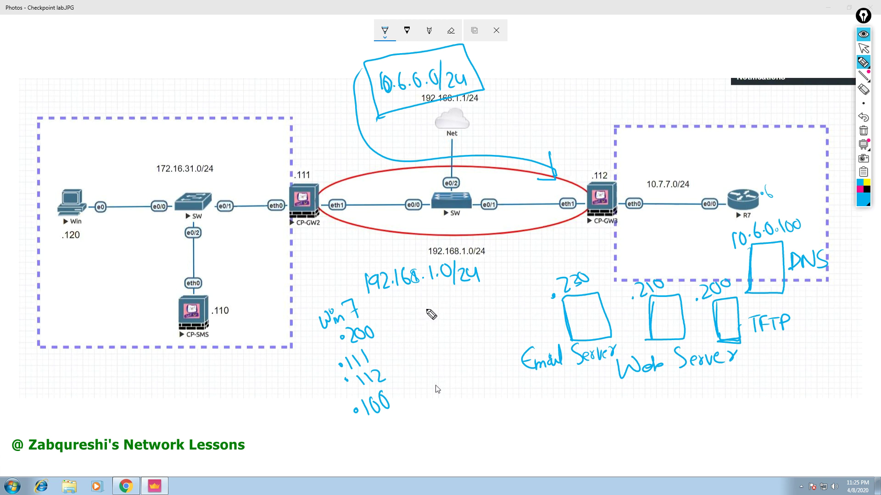
# Note the Email mapping 192.168.1.50 → 10.60.230 and circle the 192.168.1.0/24 label.
pyautogui.moveTo(419, 308)
pyautogui.mouseDown()
pyautogui.moveTo(420, 324)
pyautogui.moveTo(429, 307)
pyautogui.moveTo(431, 322)
pyautogui.moveTo(499, 306)
pyautogui.moveTo(502, 294)
pyautogui.mouseUp()
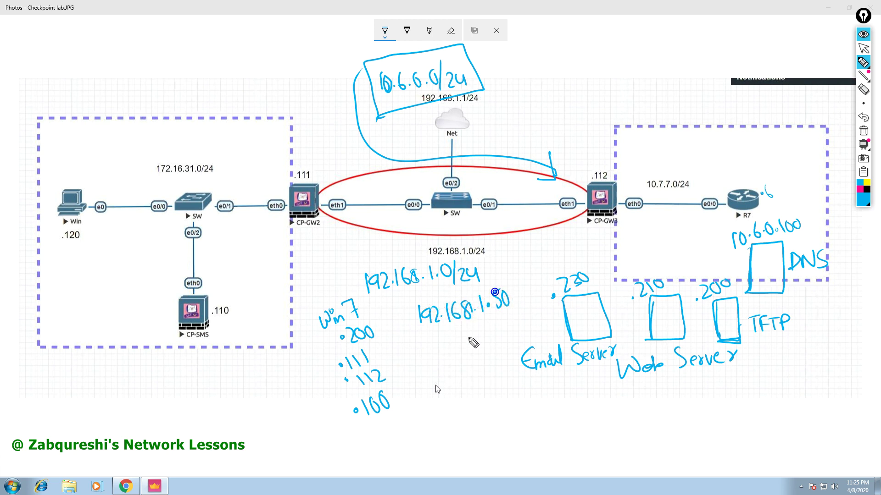
pyautogui.moveTo(454, 328); pyautogui.dragTo(454, 352)
pyautogui.moveTo(446, 342); pyautogui.dragTo(459, 342)
pyautogui.moveTo(417, 363)
pyautogui.mouseDown()
pyautogui.moveTo(419, 383)
pyautogui.moveTo(485, 357)
pyautogui.moveTo(487, 374)
pyautogui.moveTo(495, 354)
pyautogui.mouseUp()
pyautogui.moveTo(467, 325)
pyautogui.mouseDown()
pyautogui.moveTo(466, 339)
pyautogui.moveTo(480, 343)
pyautogui.moveTo(503, 324)
pyautogui.moveTo(489, 335)
pyautogui.mouseUp()
pyautogui.moveTo(522, 297); pyautogui.dragTo(515, 327)
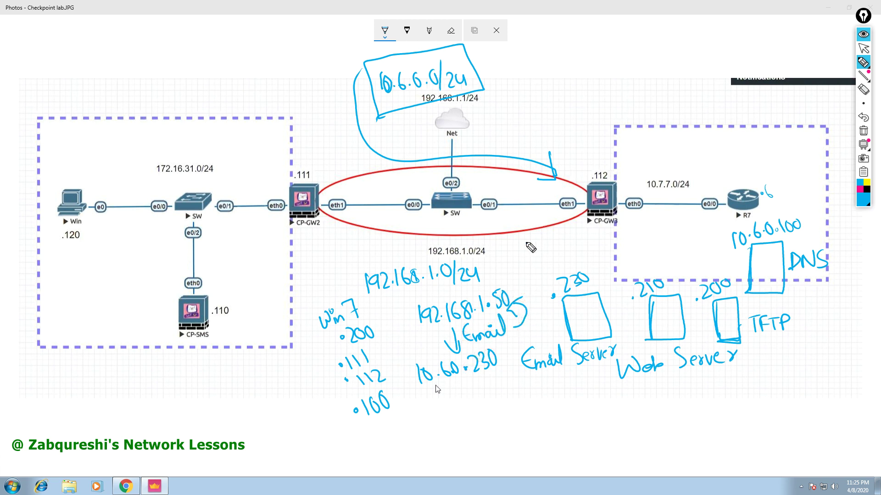
pyautogui.moveTo(423, 235)
pyautogui.mouseDown()
pyautogui.moveTo(511, 263)
pyautogui.moveTo(447, 272)
pyautogui.moveTo(415, 239)
pyautogui.mouseUp()
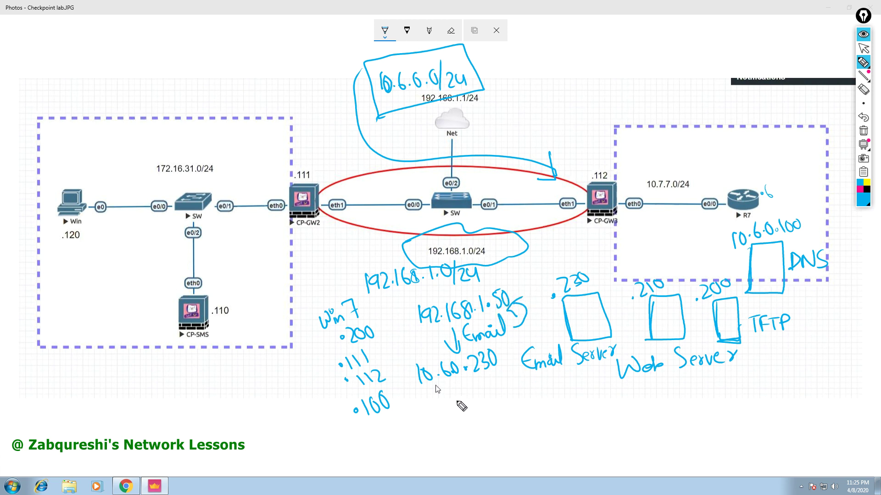
# Write the Web Server mapping 192.168.1.60 → 10.6.0.210 with a down arrow.
pyautogui.moveTo(478, 412); pyautogui.dragTo(475, 429)
pyautogui.moveTo(494, 408)
pyautogui.mouseDown()
pyautogui.moveTo(489, 425)
pyautogui.moveTo(565, 403)
pyautogui.moveTo(593, 385)
pyautogui.mouseUp()
pyautogui.click(517, 412)
pyautogui.click(553, 404)
pyautogui.click(571, 397)
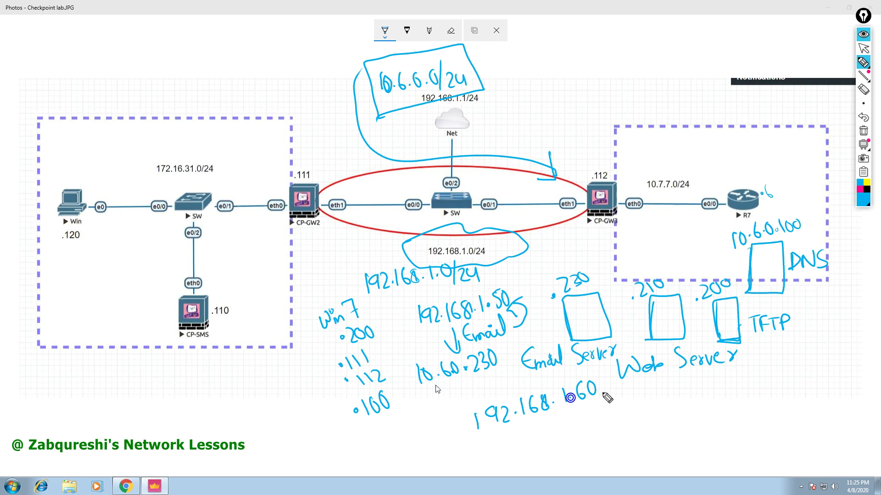
pyautogui.moveTo(538, 421)
pyautogui.mouseDown()
pyautogui.moveTo(546, 434)
pyautogui.moveTo(554, 429)
pyautogui.mouseUp()
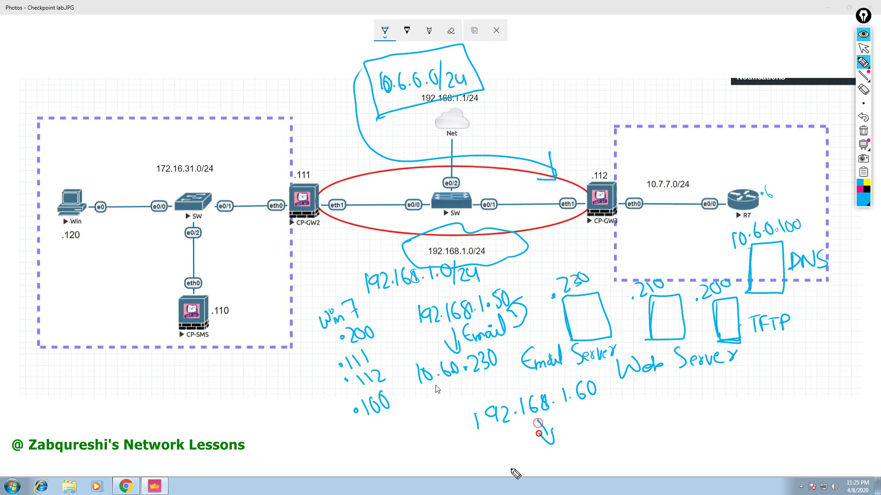
pyautogui.moveTo(507, 453)
pyautogui.mouseDown()
pyautogui.moveTo(511, 471)
pyautogui.moveTo(523, 455)
pyautogui.moveTo(602, 452)
pyautogui.moveTo(606, 435)
pyautogui.mouseUp()
pyautogui.click(540, 464)
pyautogui.click(576, 452)
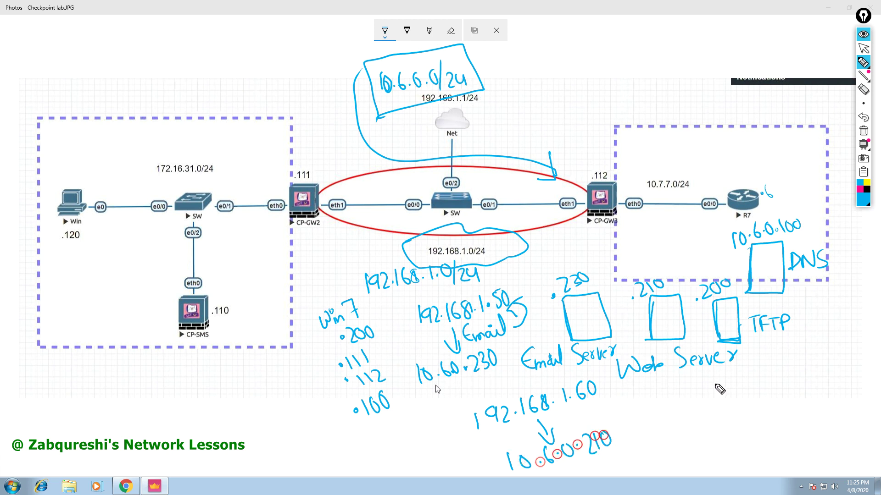
# Draw arrows from Web Server, note port 80, box D-NAT, and sketch a client monitor.
pyautogui.moveTo(678, 402)
pyautogui.mouseDown()
pyautogui.moveTo(630, 439)
pyautogui.moveTo(647, 439)
pyautogui.mouseUp()
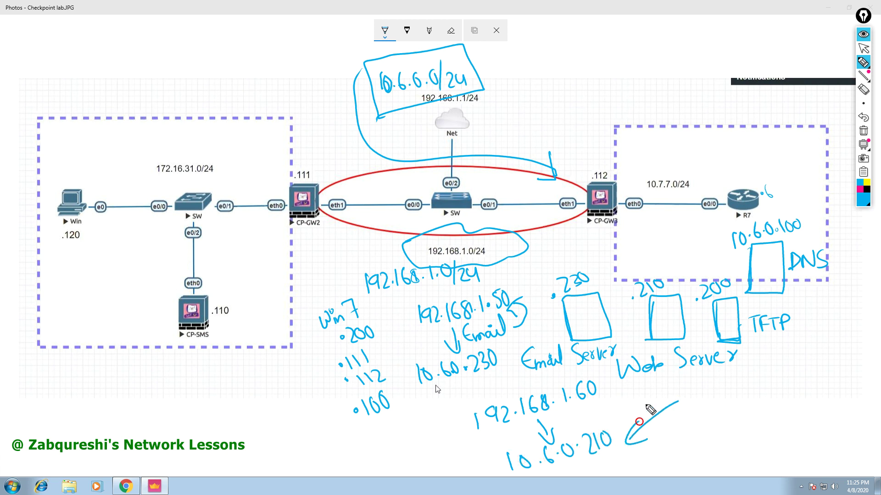
pyautogui.moveTo(714, 379)
pyautogui.mouseDown()
pyautogui.moveTo(602, 396)
pyautogui.moveTo(622, 402)
pyautogui.mouseUp()
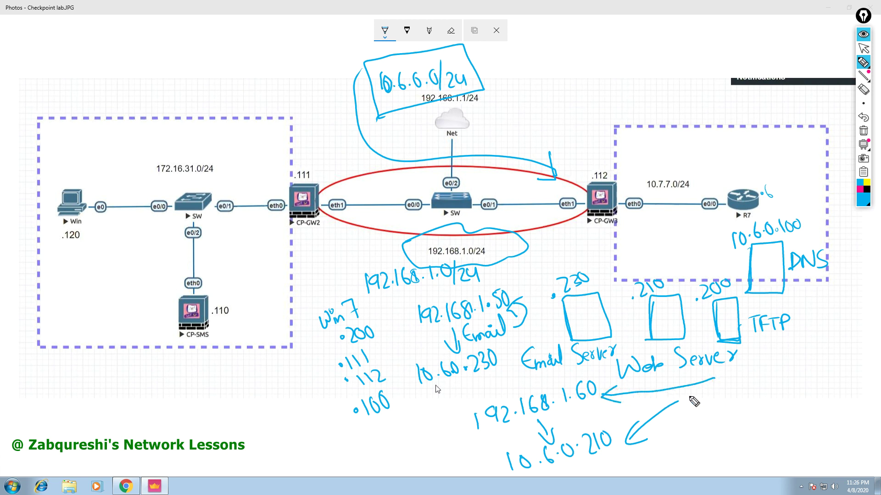
pyautogui.moveTo(751, 371); pyautogui.dragTo(757, 369)
pyautogui.moveTo(704, 409)
pyautogui.mouseDown()
pyautogui.moveTo(708, 430)
pyautogui.moveTo(756, 403)
pyautogui.moveTo(781, 417)
pyautogui.moveTo(788, 391)
pyautogui.mouseUp()
pyautogui.moveTo(709, 440)
pyautogui.mouseDown()
pyautogui.moveTo(798, 412)
pyautogui.moveTo(738, 394)
pyautogui.moveTo(701, 440)
pyautogui.mouseUp()
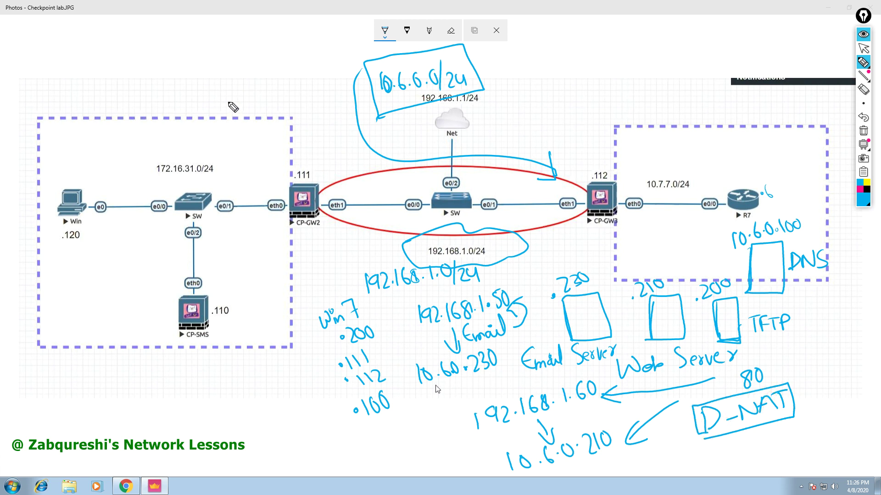
pyautogui.moveTo(149, 52)
pyautogui.mouseDown()
pyautogui.moveTo(154, 72)
pyautogui.moveTo(187, 63)
pyautogui.moveTo(173, 82)
pyautogui.moveTo(185, 81)
pyautogui.mouseUp()
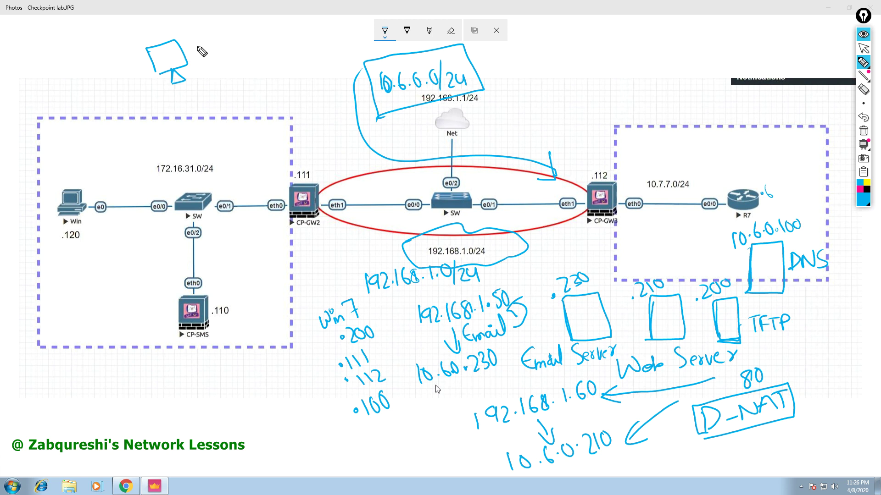
# Sketch a packet box with source 2.3.1.2 and destination 192.168.1.50.
pyautogui.click(227, 50)
pyautogui.moveTo(231, 42); pyautogui.dragTo(235, 48)
pyautogui.moveTo(244, 40); pyautogui.dragTo(253, 47)
pyautogui.moveTo(198, 69); pyautogui.dragTo(208, 67)
pyautogui.moveTo(236, 29)
pyautogui.mouseDown()
pyautogui.moveTo(188, 50)
pyautogui.moveTo(270, 46)
pyautogui.mouseUp()
pyautogui.moveTo(201, 25)
pyautogui.mouseDown()
pyautogui.moveTo(324, 9)
pyautogui.moveTo(347, 25)
pyautogui.moveTo(276, 46)
pyautogui.mouseUp()
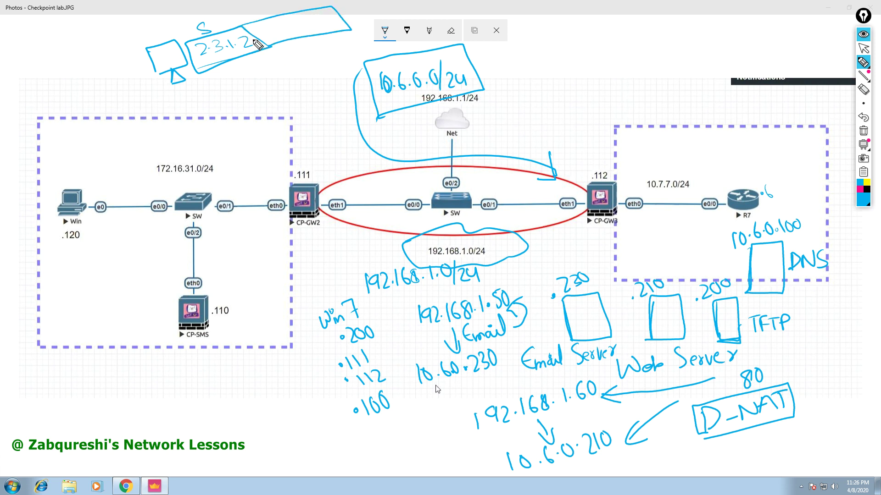
pyautogui.moveTo(272, 38); pyautogui.dragTo(337, 22)
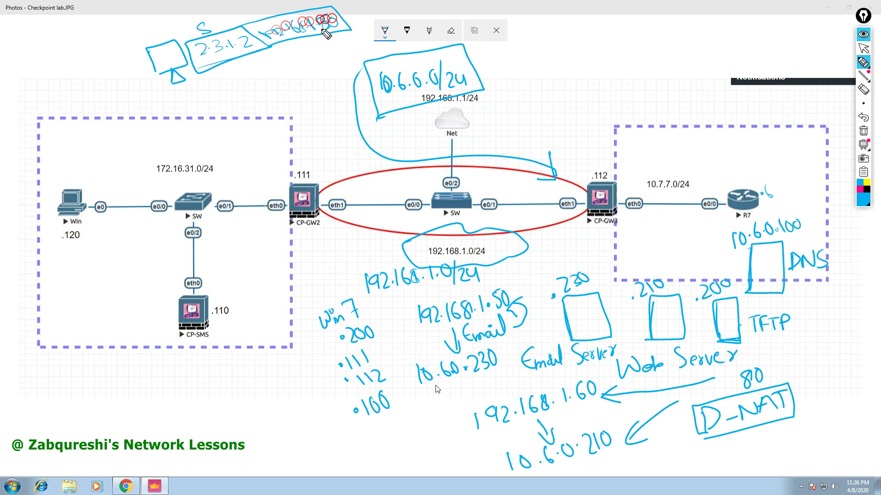
pyautogui.moveTo(262, 40)
pyautogui.mouseDown()
pyautogui.moveTo(267, 45)
pyautogui.moveTo(259, 9)
pyautogui.moveTo(270, 23)
pyautogui.mouseUp()
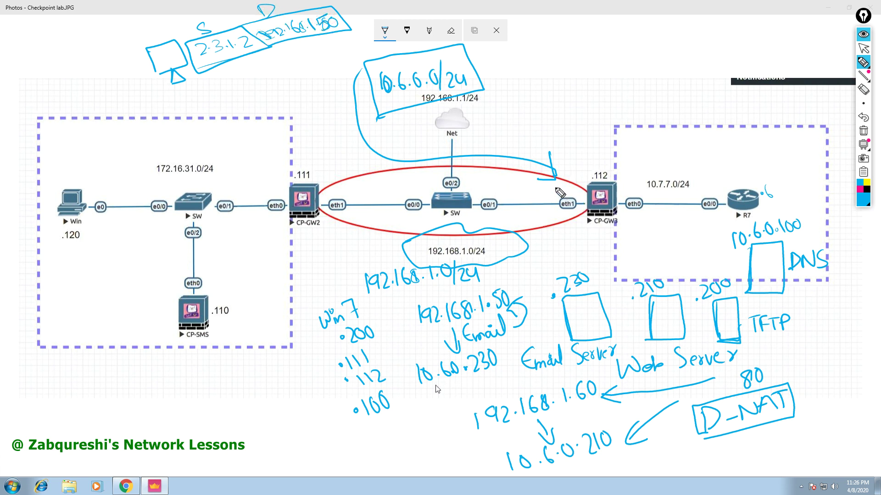
# Box CP-GW3 and draw a gridded table marked D above it, labelled D-NAT.
pyautogui.moveTo(576, 171)
pyautogui.mouseDown()
pyautogui.moveTo(579, 234)
pyautogui.moveTo(612, 163)
pyautogui.moveTo(624, 233)
pyautogui.moveTo(581, 233)
pyautogui.mouseUp()
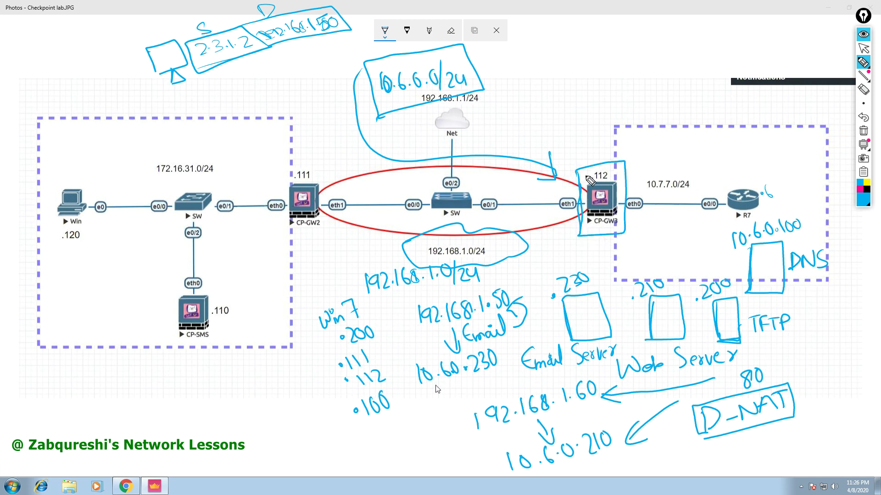
pyautogui.moveTo(605, 124)
pyautogui.mouseDown()
pyautogui.moveTo(607, 99)
pyautogui.moveTo(613, 122)
pyautogui.mouseUp()
pyautogui.moveTo(582, 97); pyautogui.dragTo(591, 156)
pyautogui.moveTo(544, 137); pyautogui.dragTo(660, 113)
pyautogui.moveTo(645, 82)
pyautogui.mouseDown()
pyautogui.moveTo(654, 113)
pyautogui.moveTo(534, 105)
pyautogui.mouseUp()
pyautogui.moveTo(534, 104); pyautogui.dragTo(551, 167)
pyautogui.moveTo(551, 166)
pyautogui.mouseDown()
pyautogui.moveTo(650, 137)
pyautogui.moveTo(661, 114)
pyautogui.moveTo(702, 126)
pyautogui.moveTo(734, 110)
pyautogui.mouseUp()
pyautogui.moveTo(735, 124); pyautogui.dragTo(756, 101)
pyautogui.moveTo(762, 98)
pyautogui.mouseDown()
pyautogui.moveTo(776, 115)
pyautogui.moveTo(793, 93)
pyautogui.mouseUp()
pyautogui.moveTo(787, 94)
pyautogui.mouseDown()
pyautogui.moveTo(791, 111)
pyautogui.moveTo(783, 107)
pyautogui.mouseUp()
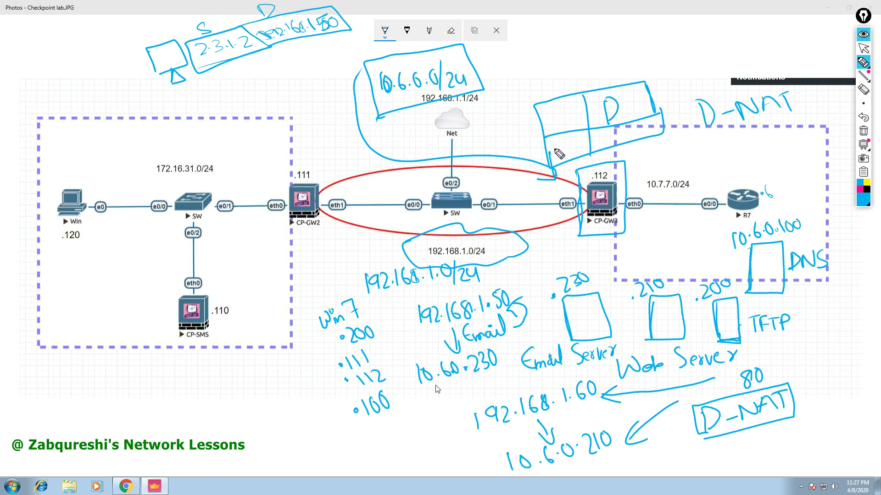
# Fill the table with 2.3.1.2 and its translation, curving an arrow to the .230 server.
pyautogui.moveTo(551, 149)
pyautogui.mouseDown()
pyautogui.moveTo(552, 165)
pyautogui.moveTo(595, 153)
pyautogui.moveTo(579, 148)
pyautogui.mouseUp()
pyautogui.moveTo(596, 136)
pyautogui.mouseDown()
pyautogui.moveTo(596, 148)
pyautogui.moveTo(663, 120)
pyautogui.mouseUp()
pyautogui.click(611, 139)
pyautogui.click(613, 141)
pyautogui.click(625, 139)
pyautogui.moveTo(640, 182)
pyautogui.mouseDown()
pyautogui.moveTo(709, 209)
pyautogui.moveTo(605, 286)
pyautogui.moveTo(690, 241)
pyautogui.moveTo(692, 204)
pyautogui.moveTo(496, 188)
pyautogui.mouseUp()
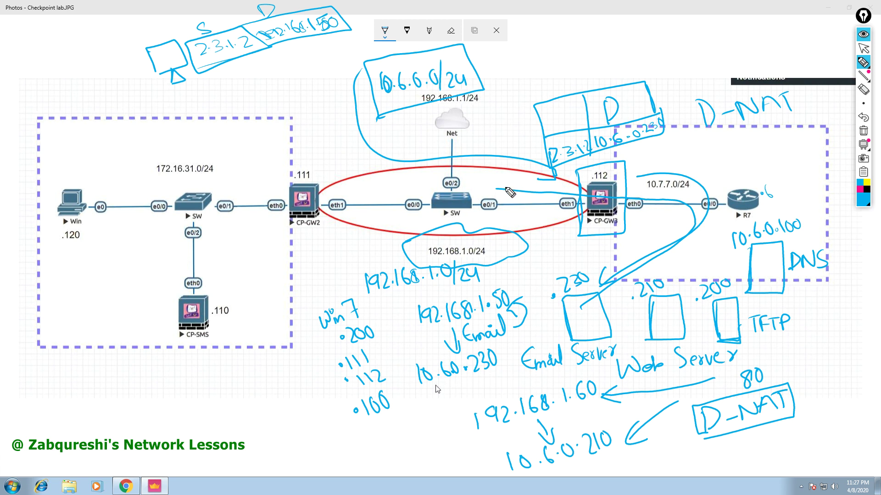
pyautogui.moveTo(505, 183)
pyautogui.mouseDown()
pyautogui.moveTo(489, 192)
pyautogui.moveTo(505, 199)
pyautogui.mouseUp()
# Write Bidirection and .112 below CP-GW3, then clear all ink from the diagram.
pyautogui.moveTo(549, 248); pyautogui.dragTo(630, 223)
pyautogui.moveTo(553, 246); pyautogui.dragTo(591, 216)
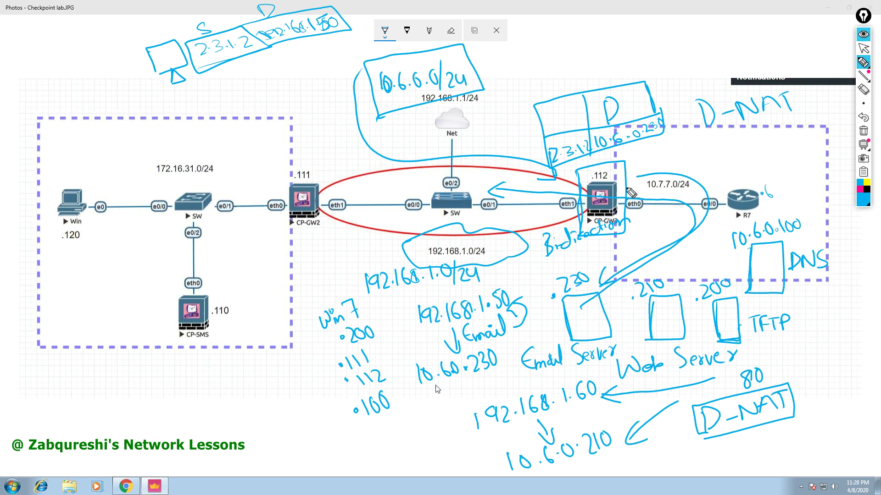
pyautogui.moveTo(646, 217)
pyautogui.mouseDown()
pyautogui.moveTo(646, 227)
pyautogui.moveTo(658, 226)
pyautogui.mouseUp()
pyautogui.click(636, 225)
pyautogui.click(864, 131)
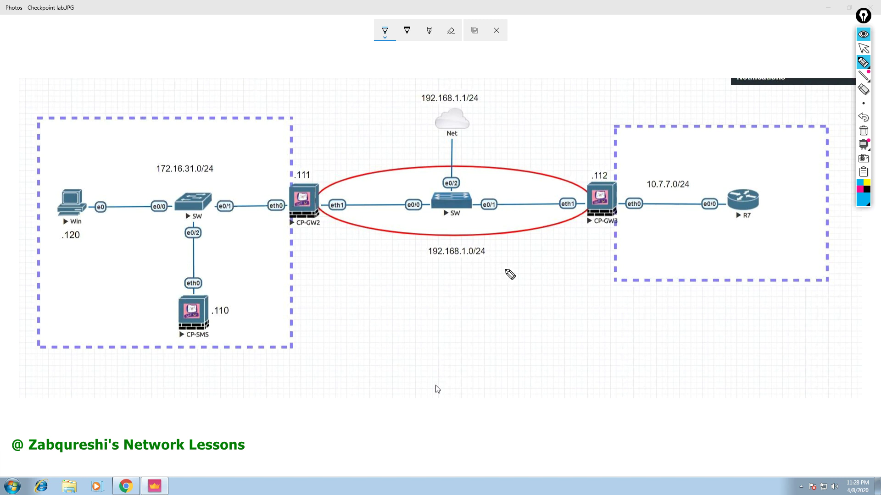
# Write boxed Port-Translation / Port-Forwarding notes with a Manual-NAT arrow pointing to them.
pyautogui.moveTo(505, 250)
pyautogui.mouseDown()
pyautogui.moveTo(544, 267)
pyautogui.moveTo(709, 227)
pyautogui.mouseUp()
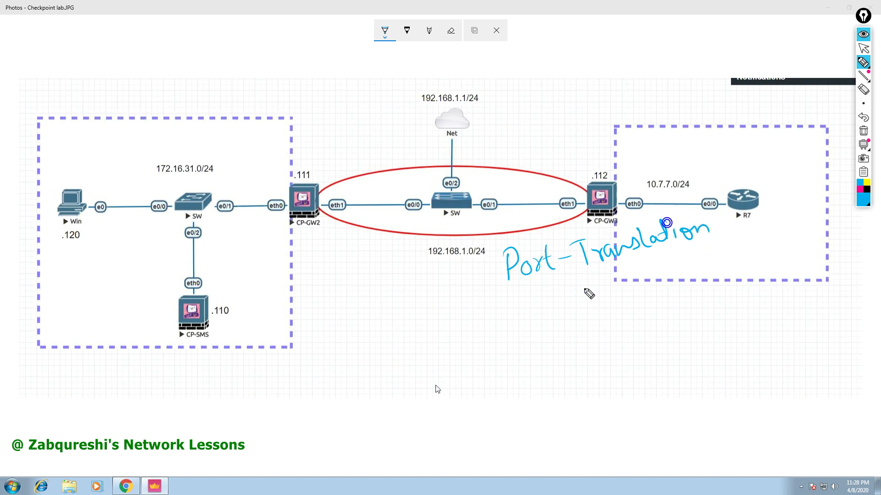
pyautogui.moveTo(518, 308)
pyautogui.mouseDown()
pyautogui.moveTo(523, 321)
pyautogui.moveTo(572, 317)
pyautogui.moveTo(601, 303)
pyautogui.moveTo(610, 285)
pyautogui.moveTo(632, 299)
pyautogui.moveTo(713, 250)
pyautogui.moveTo(737, 250)
pyautogui.moveTo(740, 270)
pyautogui.mouseUp()
pyautogui.moveTo(518, 369)
pyautogui.mouseDown()
pyautogui.moveTo(640, 321)
pyautogui.moveTo(754, 250)
pyautogui.moveTo(697, 195)
pyautogui.moveTo(519, 238)
pyautogui.moveTo(481, 297)
pyautogui.moveTo(507, 372)
pyautogui.mouseUp()
pyautogui.moveTo(487, 316); pyautogui.dragTo(746, 228)
pyautogui.moveTo(236, 380)
pyautogui.mouseDown()
pyautogui.moveTo(299, 355)
pyautogui.moveTo(307, 328)
pyautogui.moveTo(358, 308)
pyautogui.moveTo(459, 306)
pyautogui.mouseUp()
pyautogui.moveTo(449, 296); pyautogui.dragTo(457, 321)
pyautogui.hotkey('ctrl', 'z')
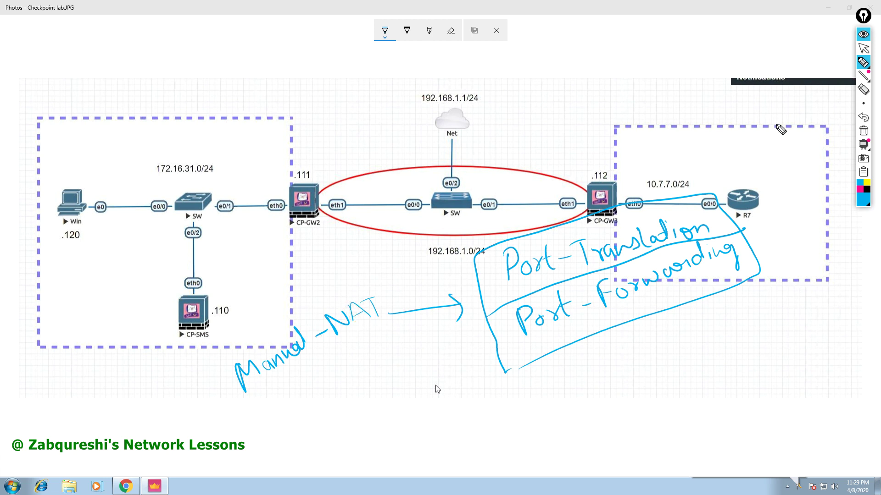
# Clear the ink and draw three server boxes below CP-GW3.
pyautogui.click(865, 135)
pyautogui.moveTo(594, 322)
pyautogui.mouseDown()
pyautogui.moveTo(582, 314)
pyautogui.moveTo(627, 367)
pyautogui.moveTo(595, 364)
pyautogui.mouseUp()
pyautogui.moveTo(670, 304)
pyautogui.mouseDown()
pyautogui.moveTo(700, 299)
pyautogui.moveTo(685, 351)
pyautogui.mouseUp()
pyautogui.moveTo(769, 315)
pyautogui.mouseDown()
pyautogui.moveTo(763, 299)
pyautogui.moveTo(775, 335)
pyautogui.mouseUp()
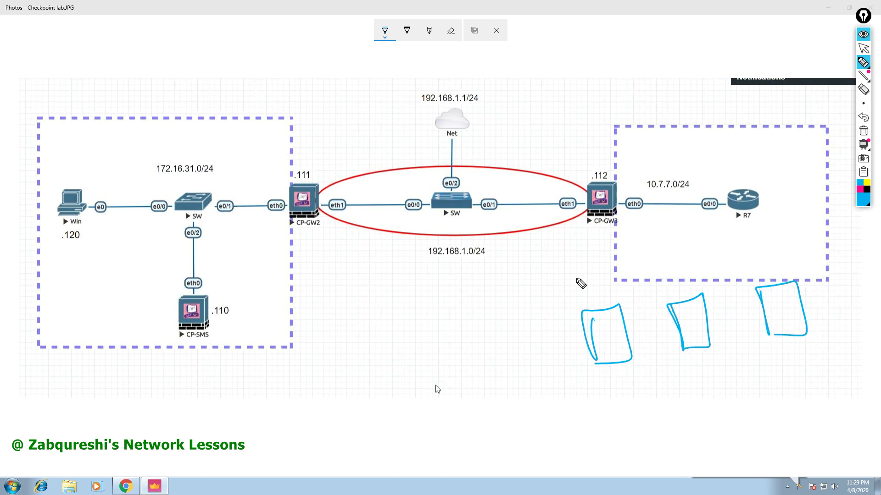
# Write the public address 192.168.1.160 above the red ellipse.
pyautogui.moveTo(514, 134)
pyautogui.mouseDown()
pyautogui.moveTo(519, 158)
pyautogui.moveTo(553, 147)
pyautogui.moveTo(583, 120)
pyautogui.moveTo(647, 112)
pyautogui.moveTo(658, 91)
pyautogui.moveTo(669, 98)
pyautogui.mouseUp()
pyautogui.click(553, 138)
pyautogui.click(592, 120)
pyautogui.click(606, 113)
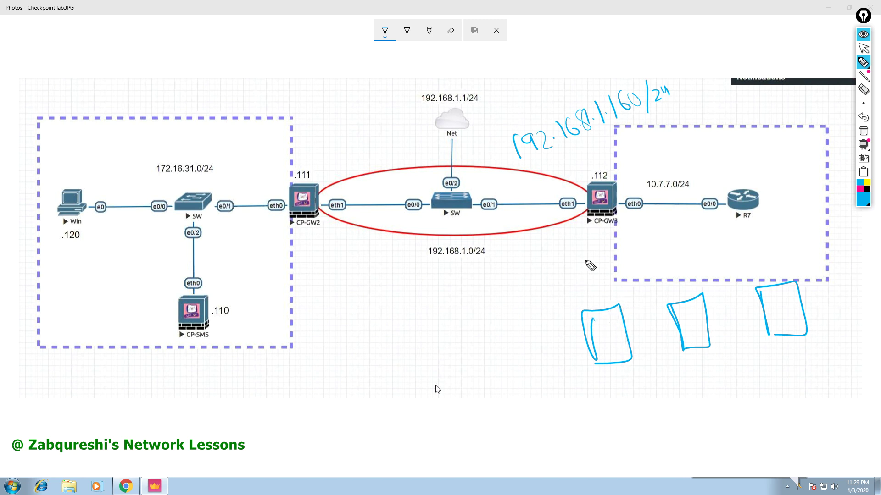
# Label the three server boxes .230, .220 and .210, erasing a wrong label.
pyautogui.moveTo(587, 285)
pyautogui.mouseDown()
pyautogui.moveTo(594, 294)
pyautogui.moveTo(614, 281)
pyautogui.mouseUp()
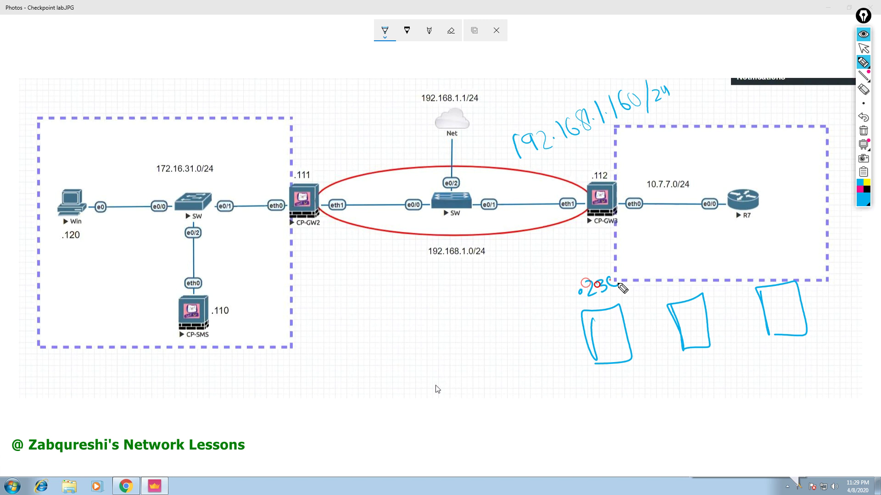
pyautogui.click(665, 278)
pyautogui.moveTo(670, 270)
pyautogui.mouseDown()
pyautogui.moveTo(685, 279)
pyautogui.moveTo(696, 266)
pyautogui.mouseUp()
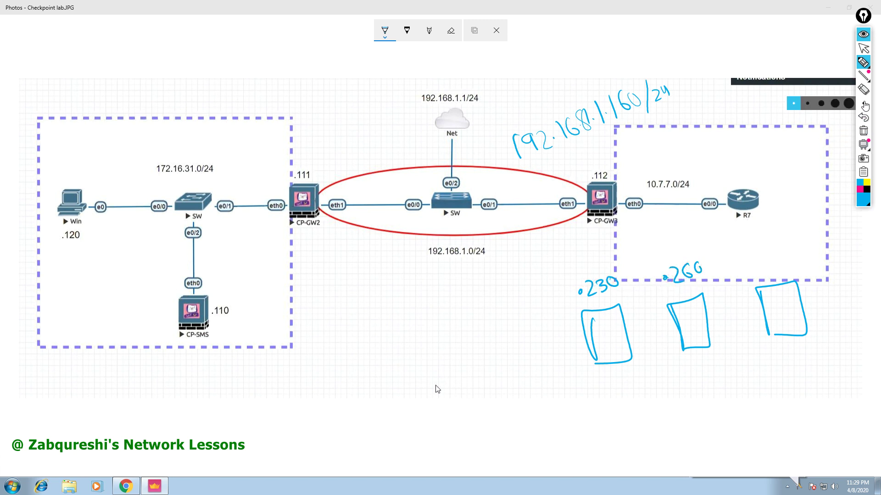
pyautogui.click(863, 90)
pyautogui.moveTo(708, 252); pyautogui.dragTo(681, 278)
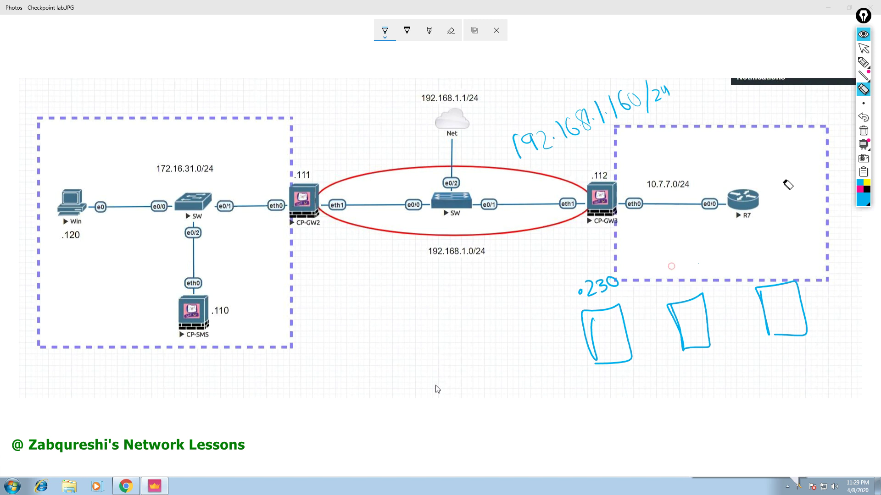
pyautogui.click(863, 62)
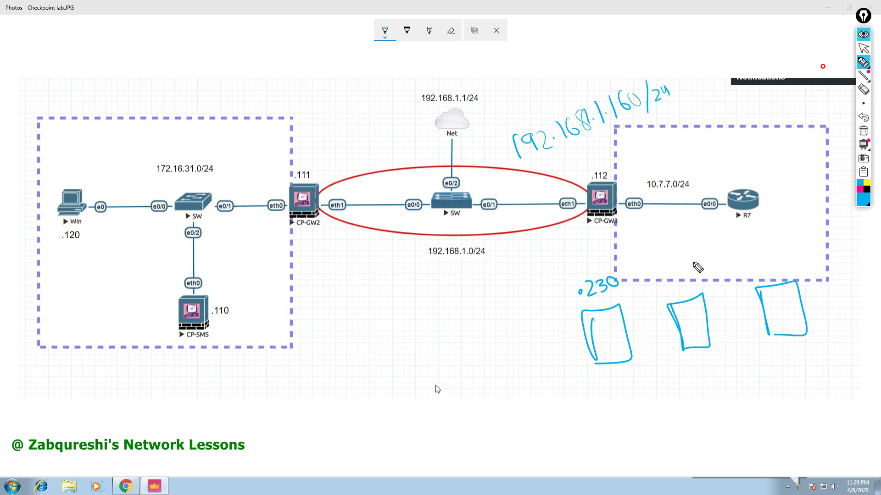
pyautogui.moveTo(667, 274)
pyautogui.mouseDown()
pyautogui.moveTo(686, 281)
pyautogui.moveTo(702, 270)
pyautogui.mouseUp()
pyautogui.click(759, 268)
pyautogui.moveTo(765, 257)
pyautogui.mouseDown()
pyautogui.moveTo(782, 272)
pyautogui.moveTo(793, 254)
pyautogui.mouseUp()
pyautogui.click(655, 287)
pyautogui.click(674, 273)
pyautogui.click(695, 267)
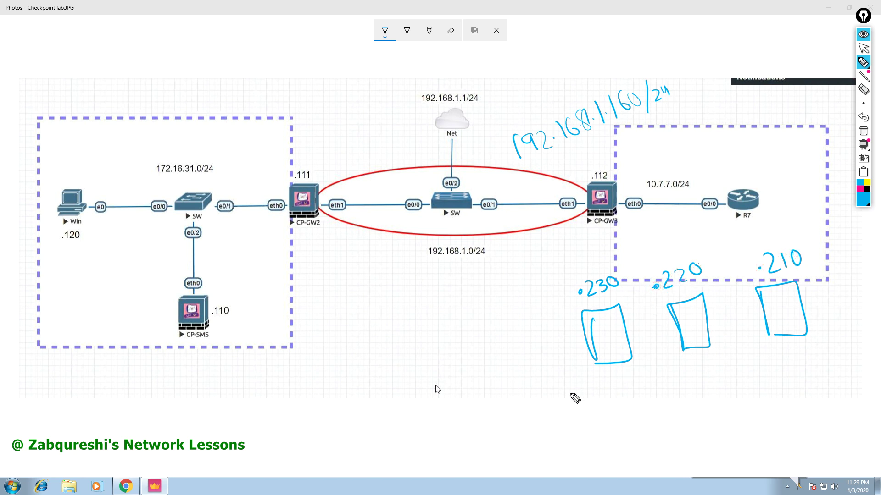
# Write Web under the first box and FTP 67 under the third box.
pyautogui.moveTo(560, 381)
pyautogui.mouseDown()
pyautogui.moveTo(573, 390)
pyautogui.moveTo(582, 383)
pyautogui.moveTo(592, 396)
pyautogui.mouseUp()
pyautogui.moveTo(596, 380)
pyautogui.mouseDown()
pyautogui.moveTo(606, 388)
pyautogui.moveTo(598, 399)
pyautogui.moveTo(626, 413)
pyautogui.moveTo(620, 401)
pyautogui.moveTo(631, 405)
pyautogui.mouseUp()
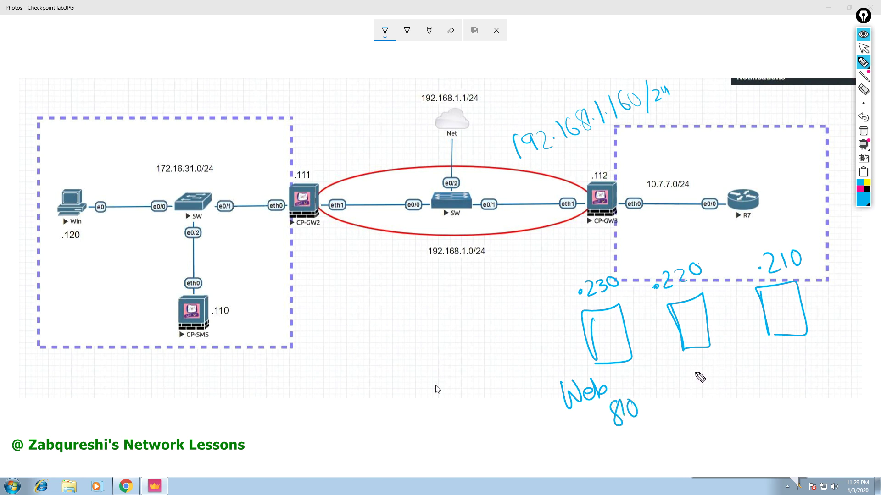
pyautogui.moveTo(787, 345); pyautogui.dragTo(785, 369)
pyautogui.moveTo(777, 348)
pyautogui.mouseDown()
pyautogui.moveTo(793, 344)
pyautogui.moveTo(791, 360)
pyautogui.moveTo(808, 354)
pyautogui.moveTo(789, 400)
pyautogui.moveTo(811, 406)
pyautogui.mouseUp()
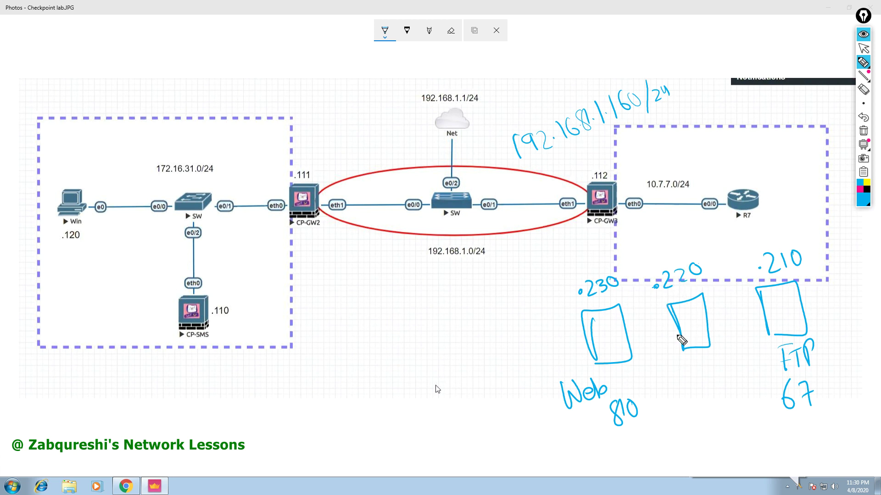
# Circle 192.168.1.160/24 and write Default-Ports and an underlined Port-forwarding.
pyautogui.moveTo(513, 174)
pyautogui.mouseDown()
pyautogui.moveTo(663, 123)
pyautogui.moveTo(604, 85)
pyautogui.moveTo(487, 122)
pyautogui.moveTo(528, 177)
pyautogui.moveTo(651, 134)
pyautogui.mouseUp()
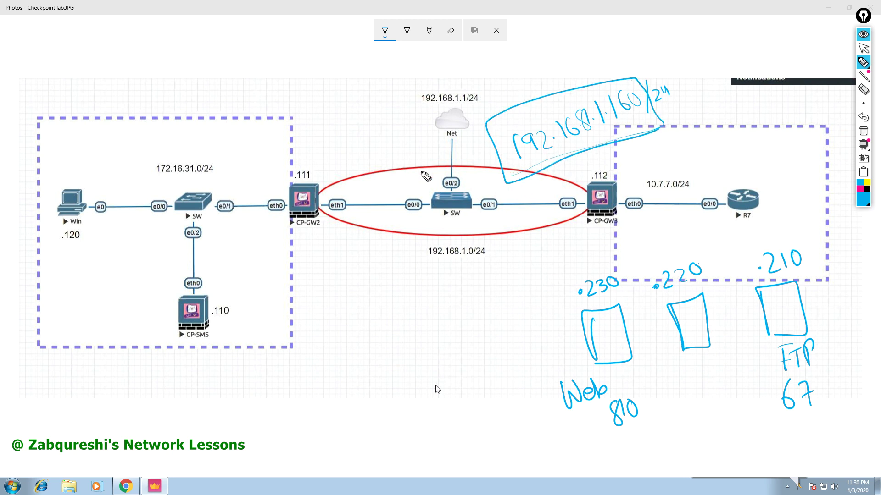
pyautogui.moveTo(389, 303)
pyautogui.mouseDown()
pyautogui.moveTo(406, 316)
pyautogui.moveTo(435, 288)
pyautogui.moveTo(433, 306)
pyautogui.mouseUp()
pyautogui.moveTo(282, 334)
pyautogui.mouseDown()
pyautogui.moveTo(291, 355)
pyautogui.moveTo(337, 367)
pyautogui.moveTo(326, 344)
pyautogui.moveTo(360, 322)
pyautogui.moveTo(383, 322)
pyautogui.mouseUp()
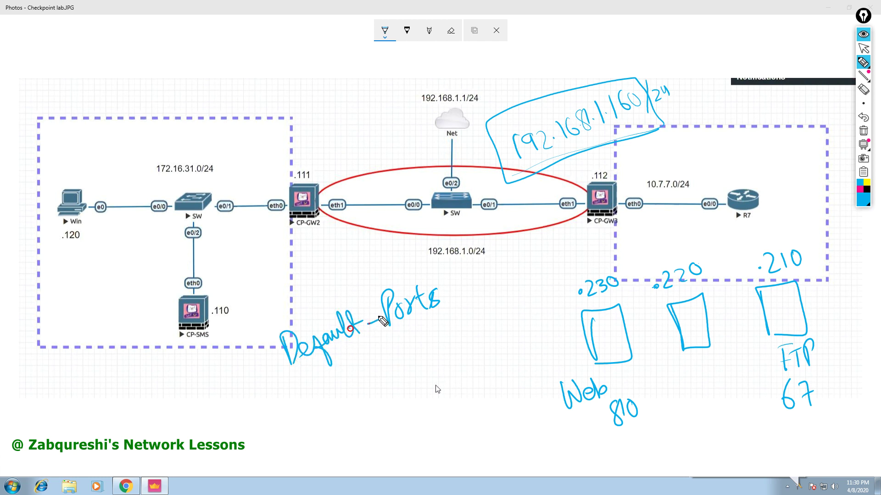
pyautogui.moveTo(326, 379)
pyautogui.mouseDown()
pyautogui.moveTo(335, 407)
pyautogui.moveTo(343, 390)
pyautogui.moveTo(395, 371)
pyautogui.moveTo(401, 347)
pyautogui.moveTo(418, 360)
pyautogui.moveTo(513, 314)
pyautogui.moveTo(543, 330)
pyautogui.moveTo(509, 328)
pyautogui.mouseUp()
pyautogui.moveTo(504, 331); pyautogui.dragTo(353, 413)
# Sketch an outside user, note ports 80/443, and draw paths from R7 to the .230 and .220 servers.
pyautogui.moveTo(179, 67)
pyautogui.mouseDown()
pyautogui.moveTo(220, 80)
pyautogui.moveTo(205, 104)
pyautogui.moveTo(209, 119)
pyautogui.moveTo(207, 96)
pyautogui.moveTo(303, 74)
pyautogui.moveTo(477, 144)
pyautogui.mouseUp()
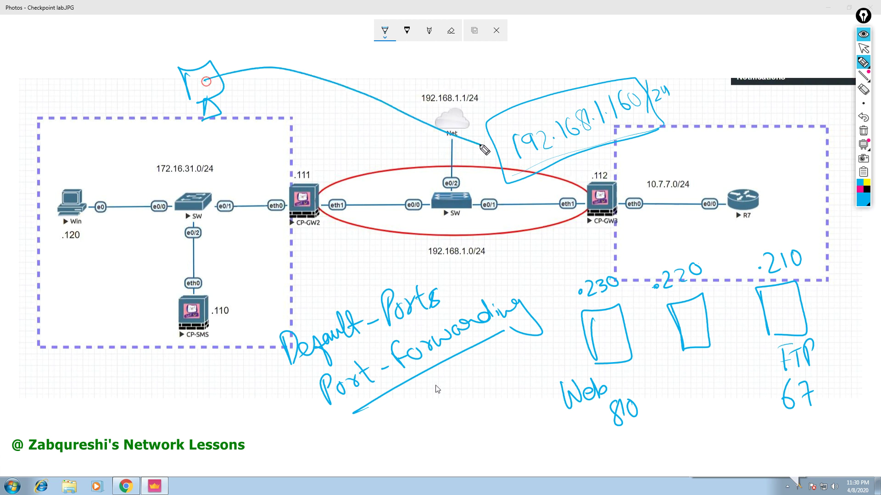
pyautogui.moveTo(381, 146)
pyautogui.mouseDown()
pyautogui.moveTo(394, 159)
pyautogui.moveTo(387, 146)
pyautogui.moveTo(427, 158)
pyautogui.mouseUp()
pyautogui.moveTo(610, 370); pyautogui.dragTo(657, 403)
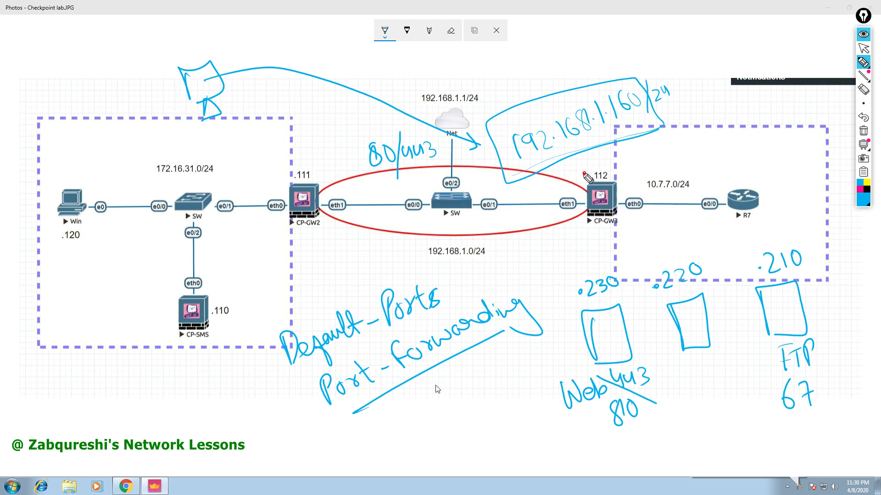
pyautogui.moveTo(583, 174); pyautogui.dragTo(614, 173)
pyautogui.moveTo(750, 189)
pyautogui.mouseDown()
pyautogui.moveTo(661, 319)
pyautogui.moveTo(615, 327)
pyautogui.mouseUp()
pyautogui.moveTo(655, 180)
pyautogui.mouseDown()
pyautogui.moveTo(756, 201)
pyautogui.moveTo(733, 257)
pyautogui.moveTo(661, 306)
pyautogui.mouseUp()
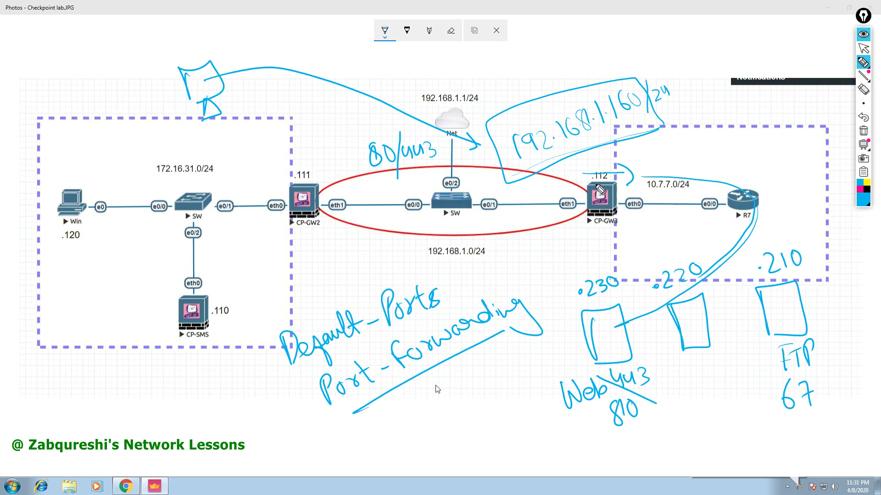
pyautogui.moveTo(863, 63)
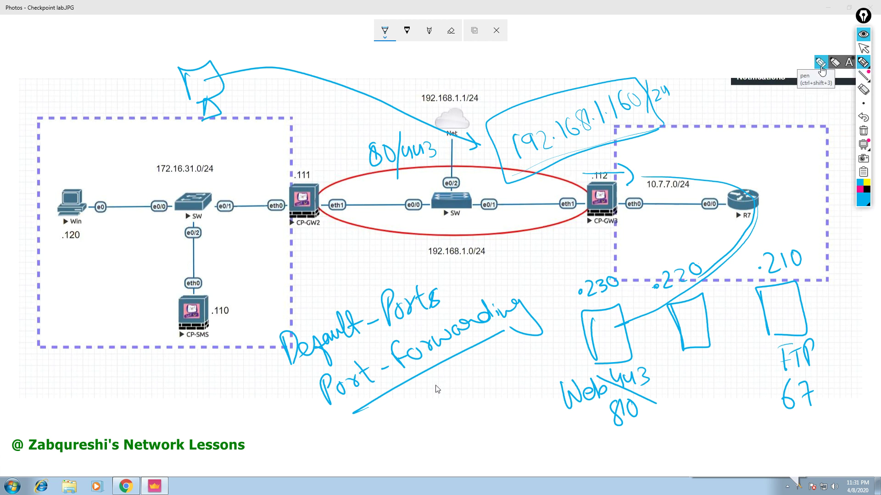
# Clear the ink and sketch four server boxes below the network.
pyautogui.click(861, 131)
pyautogui.moveTo(581, 323)
pyautogui.mouseDown()
pyautogui.moveTo(586, 363)
pyautogui.moveTo(596, 319)
pyautogui.moveTo(587, 375)
pyautogui.mouseUp()
pyautogui.moveTo(637, 336)
pyautogui.mouseDown()
pyautogui.moveTo(656, 313)
pyautogui.moveTo(642, 371)
pyautogui.mouseUp()
pyautogui.moveTo(691, 320)
pyautogui.mouseDown()
pyautogui.moveTo(693, 328)
pyautogui.moveTo(716, 308)
pyautogui.moveTo(697, 361)
pyautogui.mouseUp()
pyautogui.moveTo(514, 329)
pyautogui.mouseDown()
pyautogui.moveTo(526, 381)
pyautogui.moveTo(546, 323)
pyautogui.moveTo(537, 376)
pyautogui.mouseUp()
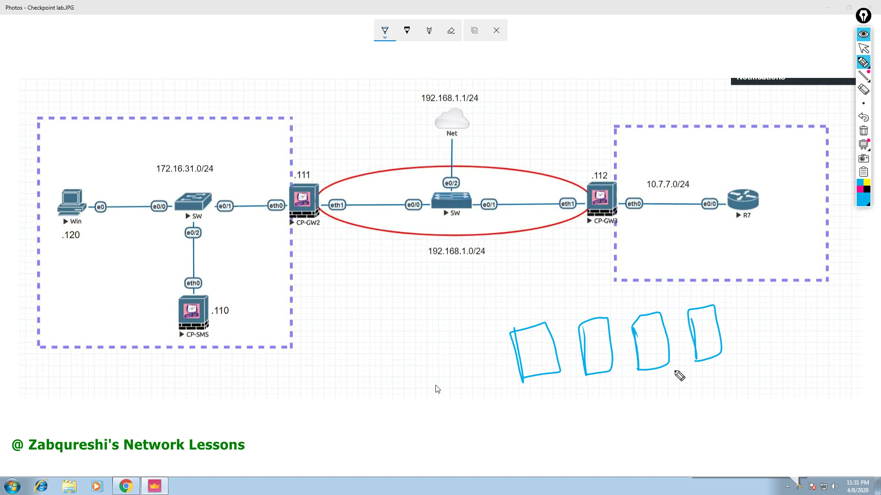
# Label the boxes Web Servers and link them with connecting arcs.
pyautogui.moveTo(641, 306)
pyautogui.mouseDown()
pyautogui.moveTo(670, 293)
pyautogui.moveTo(690, 307)
pyautogui.mouseUp()
pyautogui.moveTo(633, 303); pyautogui.dragTo(635, 317)
pyautogui.moveTo(663, 385)
pyautogui.mouseDown()
pyautogui.moveTo(677, 410)
pyautogui.moveTo(688, 385)
pyautogui.moveTo(693, 411)
pyautogui.mouseUp()
pyautogui.moveTo(694, 381)
pyautogui.mouseDown()
pyautogui.moveTo(706, 399)
pyautogui.moveTo(697, 405)
pyautogui.mouseUp()
pyautogui.moveTo(740, 368)
pyautogui.mouseDown()
pyautogui.moveTo(729, 395)
pyautogui.moveTo(780, 367)
pyautogui.moveTo(803, 365)
pyautogui.moveTo(808, 378)
pyautogui.mouseUp()
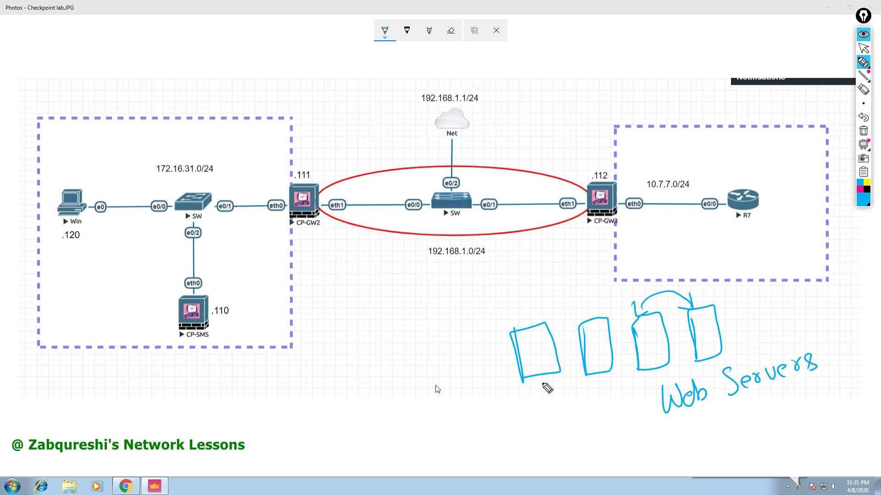
pyautogui.moveTo(518, 327)
pyautogui.mouseDown()
pyautogui.moveTo(583, 301)
pyautogui.moveTo(592, 328)
pyautogui.mouseUp()
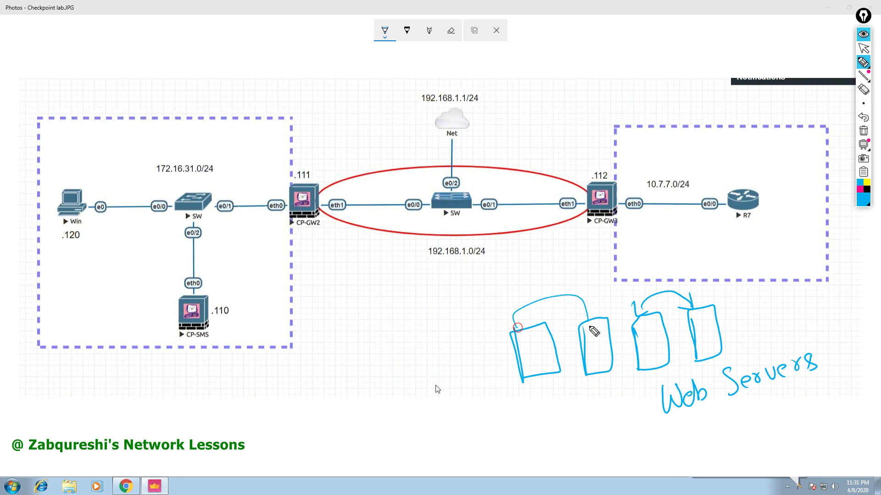
# Label Email Server, draw an outside monitor sending traffic to CP-GW3, and mark ports 80 and 443.
pyautogui.moveTo(500, 398)
pyautogui.mouseDown()
pyautogui.moveTo(507, 421)
pyautogui.moveTo(537, 421)
pyautogui.moveTo(551, 406)
pyautogui.moveTo(579, 416)
pyautogui.mouseUp()
pyautogui.moveTo(585, 408); pyautogui.dragTo(631, 397)
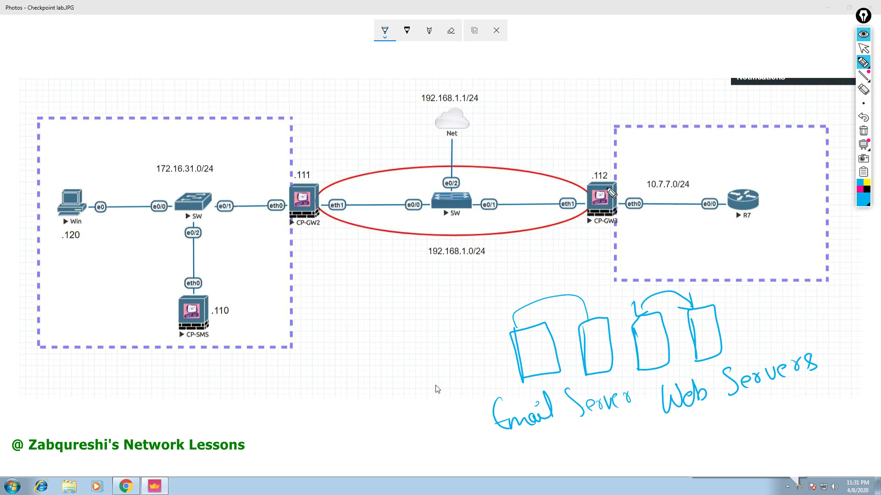
pyautogui.moveTo(196, 54)
pyautogui.mouseDown()
pyautogui.moveTo(208, 86)
pyautogui.moveTo(250, 76)
pyautogui.moveTo(229, 84)
pyautogui.moveTo(243, 94)
pyautogui.mouseUp()
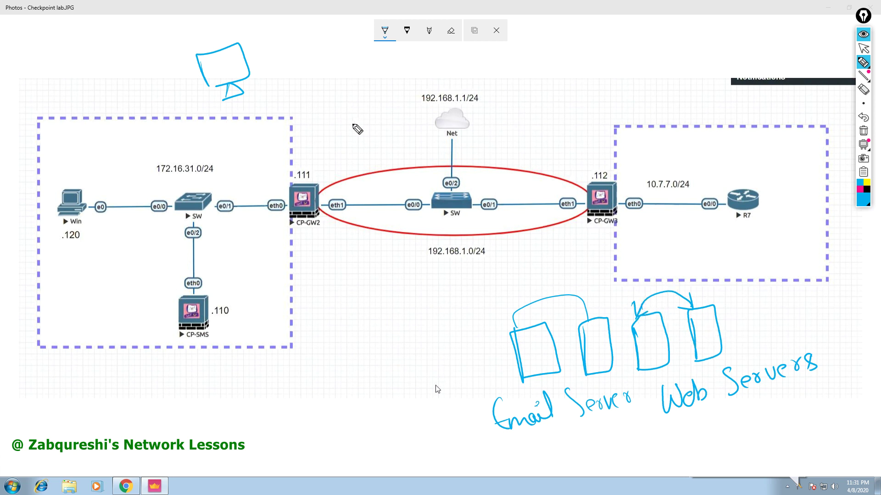
pyautogui.moveTo(241, 69)
pyautogui.mouseDown()
pyautogui.moveTo(546, 146)
pyautogui.moveTo(538, 169)
pyautogui.mouseUp()
pyautogui.moveTo(733, 316)
pyautogui.mouseDown()
pyautogui.moveTo(736, 331)
pyautogui.moveTo(733, 321)
pyautogui.moveTo(746, 327)
pyautogui.mouseUp()
pyautogui.moveTo(636, 375); pyautogui.dragTo(660, 380)
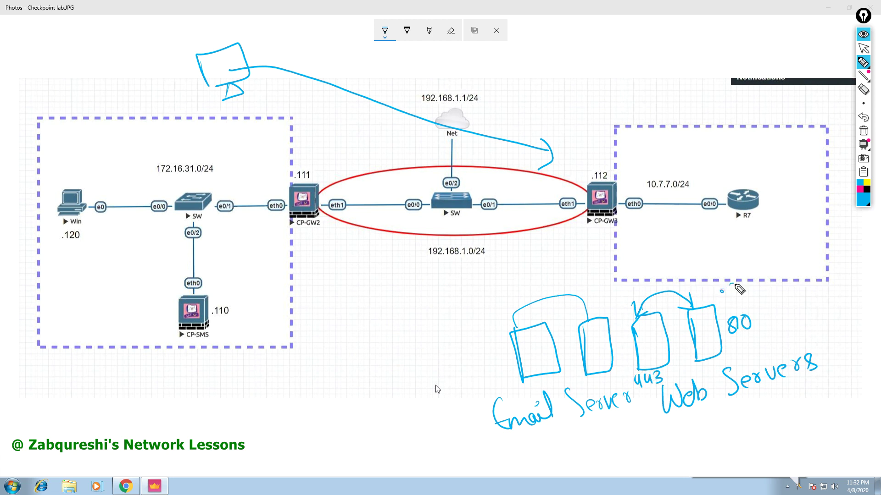
# Label the fourth server .230 and the third server .231.
pyautogui.moveTo(732, 295); pyautogui.dragTo(757, 288)
pyautogui.click(627, 293)
pyautogui.moveTo(637, 283)
pyautogui.mouseDown()
pyautogui.moveTo(638, 292)
pyautogui.moveTo(648, 290)
pyautogui.mouseUp()
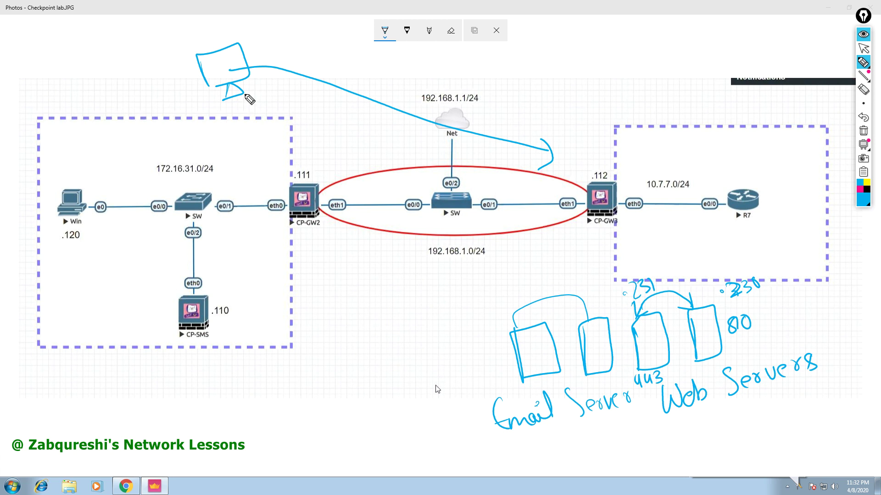
# Write 192.168.1.160/8080 above CP-GW2, circle CP-GW3, and curve a path to the .230 server.
pyautogui.moveTo(299, 133)
pyautogui.mouseDown()
pyautogui.moveTo(302, 155)
pyautogui.moveTo(404, 121)
pyautogui.mouseUp()
pyautogui.click(368, 130)
pyautogui.click(382, 125)
pyautogui.moveTo(420, 86); pyautogui.dragTo(418, 140)
pyautogui.moveTo(443, 93)
pyautogui.mouseDown()
pyautogui.moveTo(436, 112)
pyautogui.moveTo(463, 105)
pyautogui.moveTo(466, 85)
pyautogui.mouseUp()
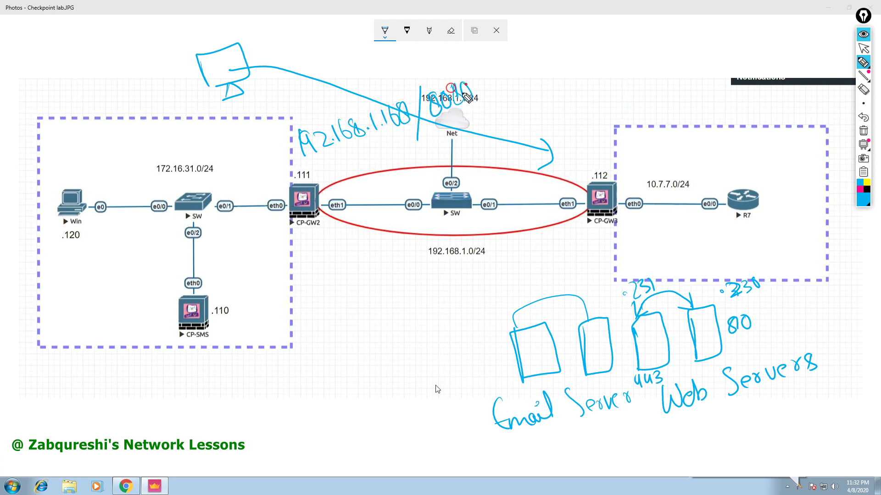
pyautogui.moveTo(559, 176); pyautogui.dragTo(574, 243)
pyautogui.moveTo(561, 197)
pyautogui.mouseDown()
pyautogui.moveTo(617, 161)
pyautogui.moveTo(569, 246)
pyautogui.mouseUp()
pyautogui.moveTo(620, 191)
pyautogui.mouseDown()
pyautogui.moveTo(746, 177)
pyautogui.moveTo(766, 247)
pyautogui.moveTo(711, 308)
pyautogui.moveTo(734, 307)
pyautogui.mouseUp()
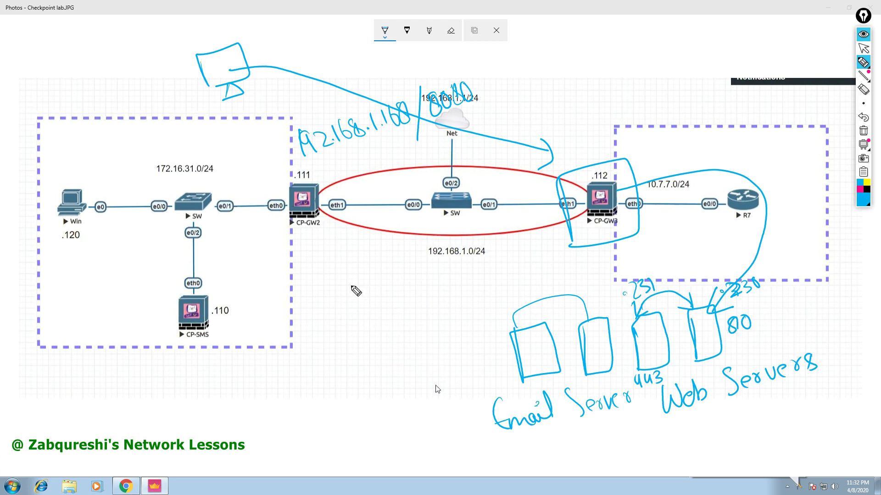
# Ink the 8080-to-80 and 8443-to-443 port mappings and their forwarding paths onto the diagram.
pyautogui.moveTo(324, 285)
pyautogui.mouseDown()
pyautogui.moveTo(338, 295)
pyautogui.moveTo(328, 276)
pyautogui.moveTo(358, 299)
pyautogui.moveTo(388, 281)
pyautogui.moveTo(419, 289)
pyautogui.moveTo(413, 272)
pyautogui.moveTo(366, 287)
pyautogui.mouseUp()
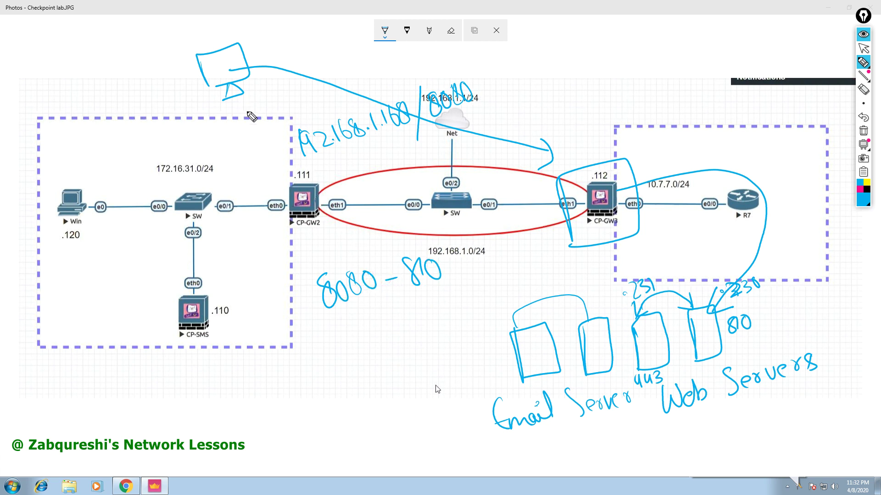
pyautogui.moveTo(219, 100)
pyautogui.mouseDown()
pyautogui.moveTo(244, 155)
pyautogui.moveTo(539, 174)
pyautogui.mouseUp()
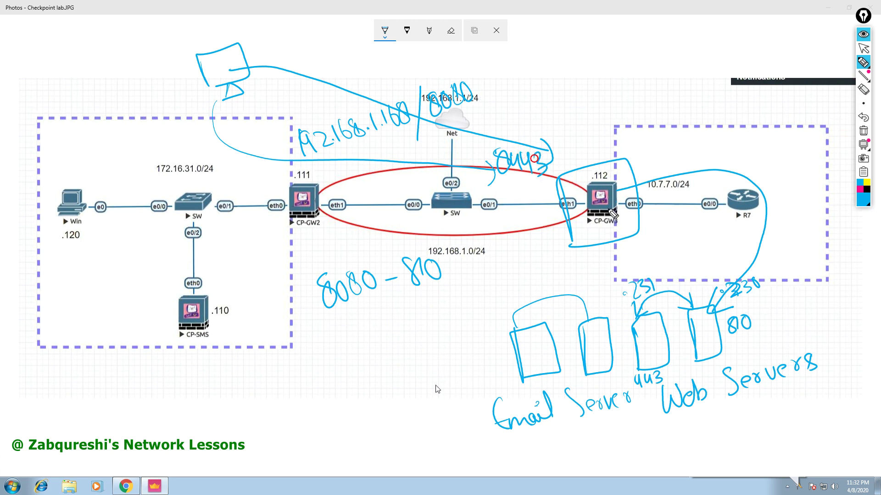
pyautogui.moveTo(591, 209)
pyautogui.mouseDown()
pyautogui.moveTo(662, 204)
pyautogui.moveTo(739, 246)
pyautogui.moveTo(654, 295)
pyautogui.mouseUp()
pyautogui.moveTo(666, 240)
pyautogui.mouseDown()
pyautogui.moveTo(674, 260)
pyautogui.moveTo(697, 259)
pyautogui.mouseUp()
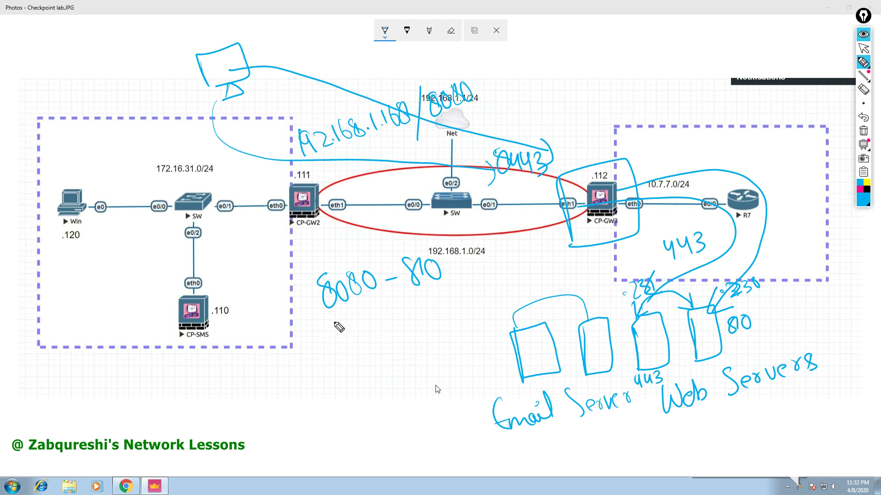
pyautogui.moveTo(339, 326)
pyautogui.mouseDown()
pyautogui.moveTo(355, 339)
pyautogui.moveTo(374, 325)
pyautogui.moveTo(366, 340)
pyautogui.mouseUp()
pyautogui.moveTo(379, 308)
pyautogui.mouseDown()
pyautogui.moveTo(391, 317)
pyautogui.moveTo(382, 336)
pyautogui.moveTo(410, 311)
pyautogui.moveTo(429, 308)
pyautogui.moveTo(430, 323)
pyautogui.moveTo(441, 316)
pyautogui.moveTo(436, 323)
pyautogui.mouseUp()
pyautogui.moveTo(443, 294); pyautogui.dragTo(453, 317)
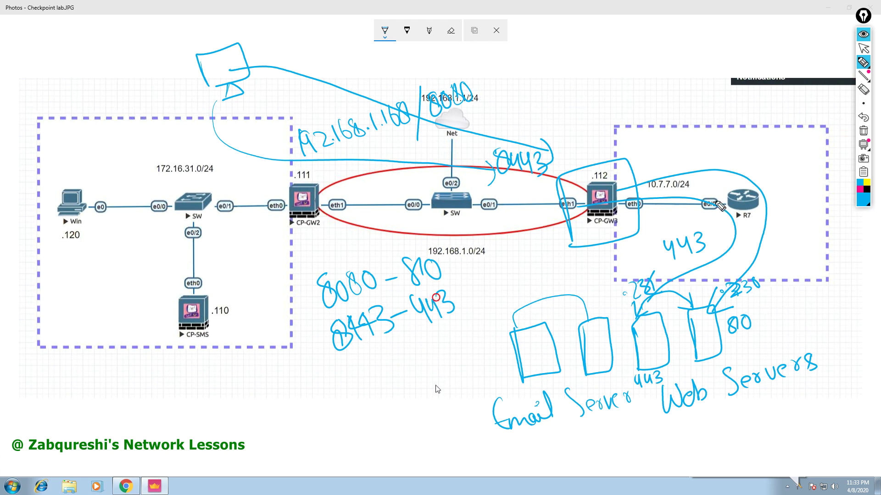
# Erase all ink, put away the Epic Pen tools, and close the diagram.
pyautogui.click(863, 132)
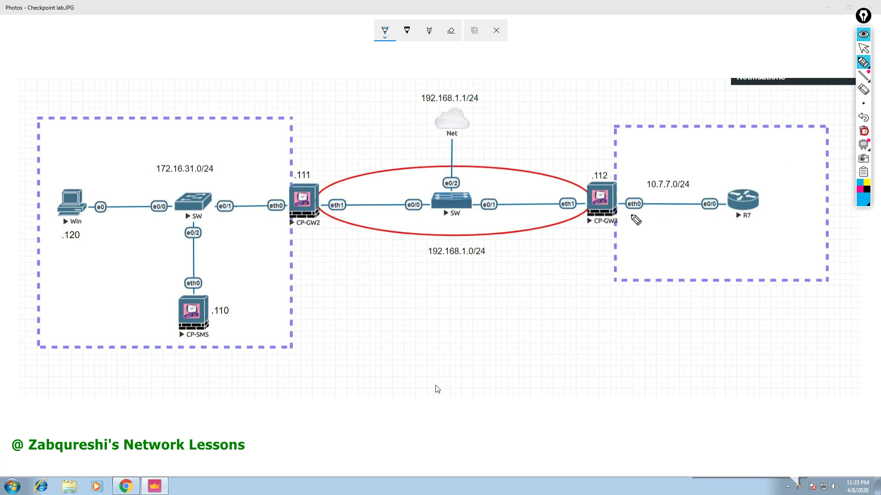
pyautogui.moveTo(572, 249)
pyautogui.mouseDown()
pyautogui.moveTo(614, 248)
pyautogui.moveTo(599, 163)
pyautogui.moveTo(602, 239)
pyautogui.mouseUp()
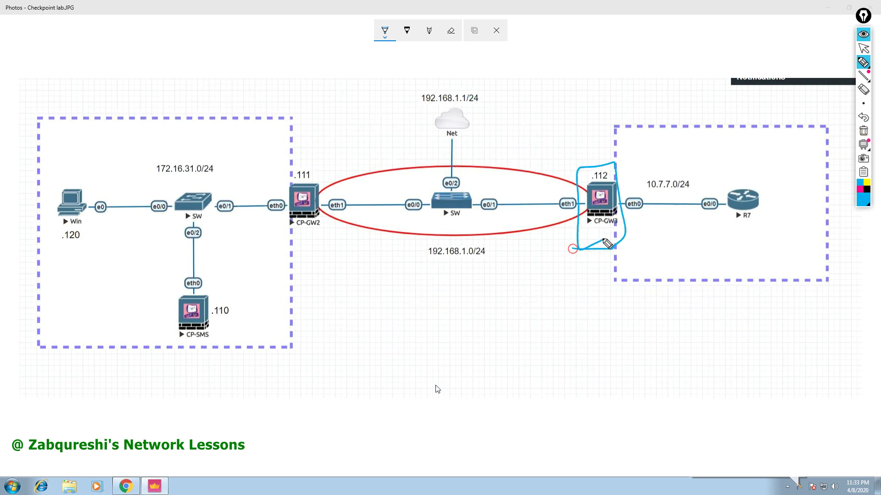
pyautogui.moveTo(867, 62)
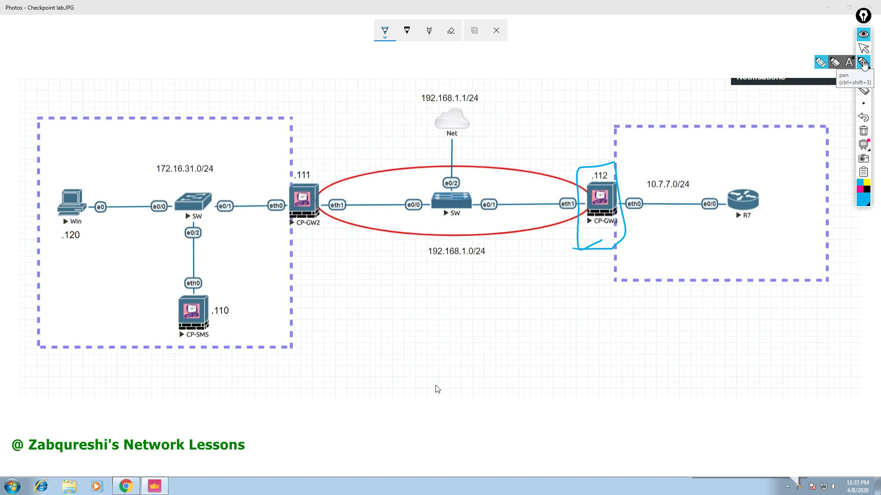
pyautogui.click(863, 34)
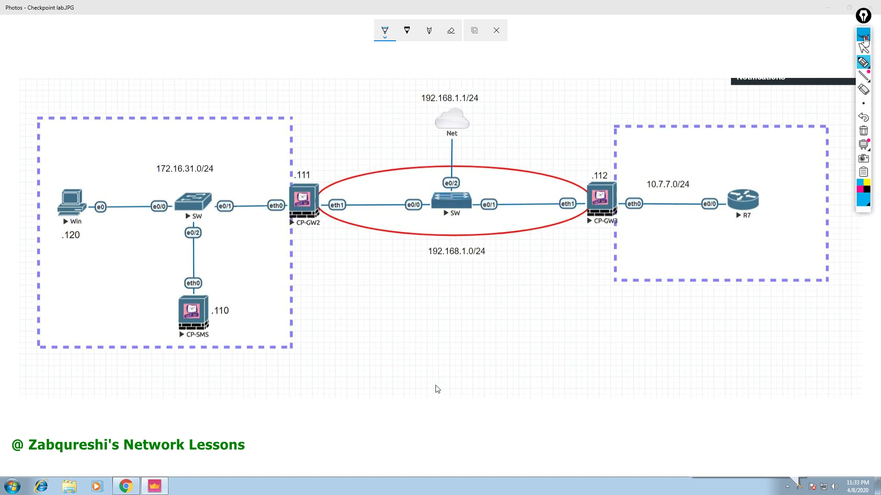
pyautogui.click(870, 6)
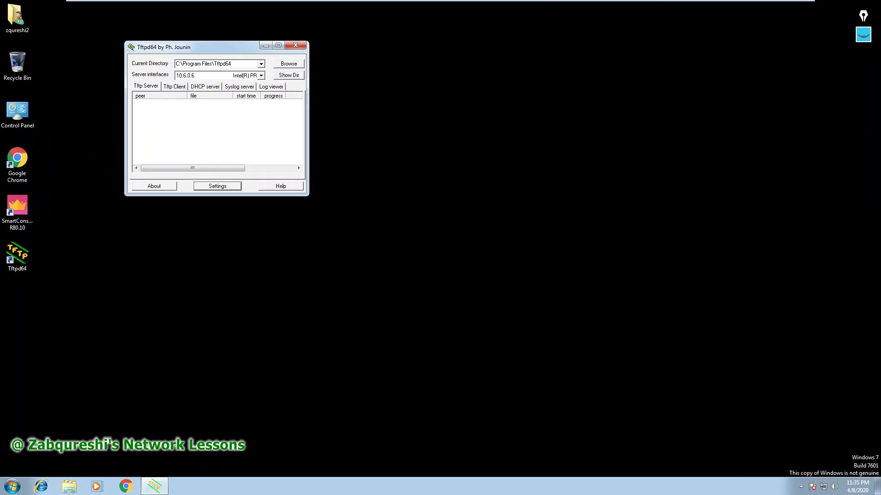
# Move the Tftpd64 window toward the screen centre, then switch to the Windows 7 x64 machine.
pyautogui.moveTo(512, 3)
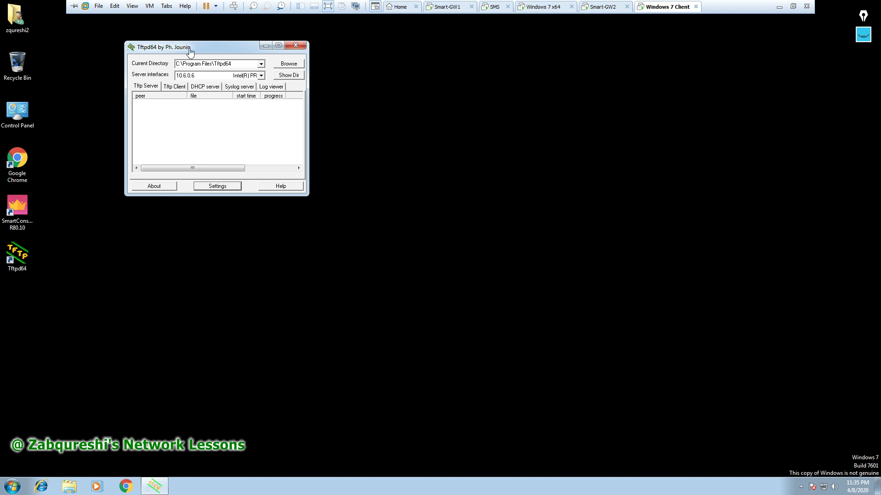
pyautogui.moveTo(216, 50); pyautogui.dragTo(267, 79)
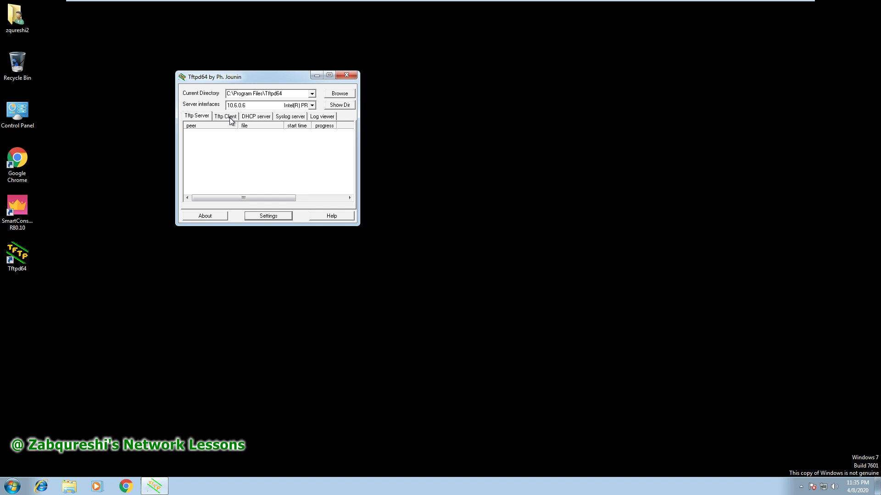
pyautogui.moveTo(590, 3)
pyautogui.click(536, 11)
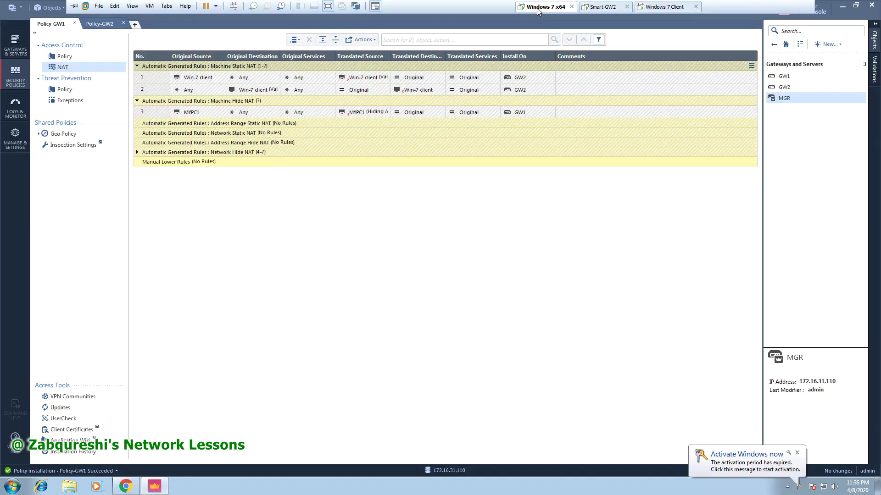
# Launch Tftpd64 on Windows 7 x64, allow it through Windows Firewall, then return to the Windows 7 Client.
pyautogui.click(841, 6)
pyautogui.doubleClick(17, 254)
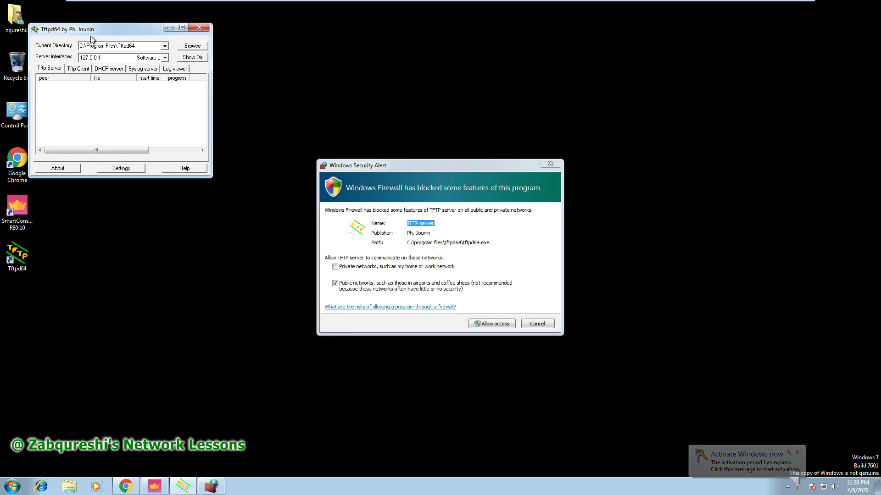
pyautogui.click(137, 40)
pyautogui.moveTo(136, 39); pyautogui.dragTo(156, 41)
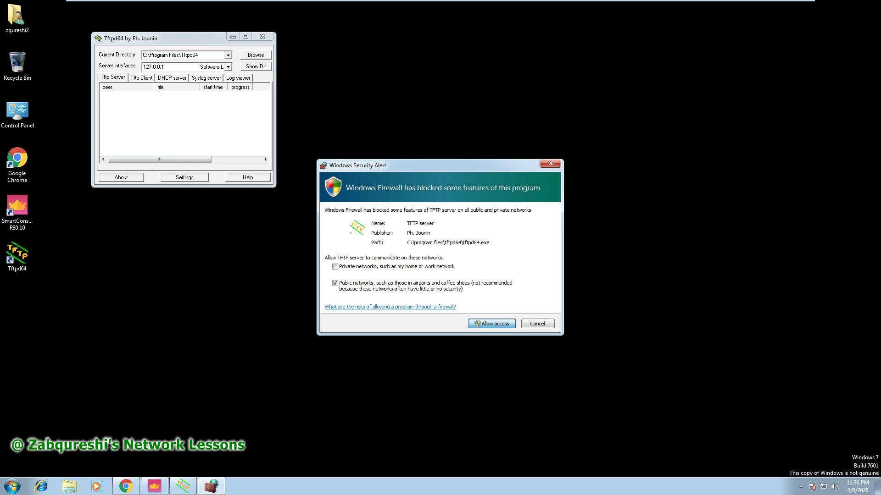
pyautogui.click(491, 323)
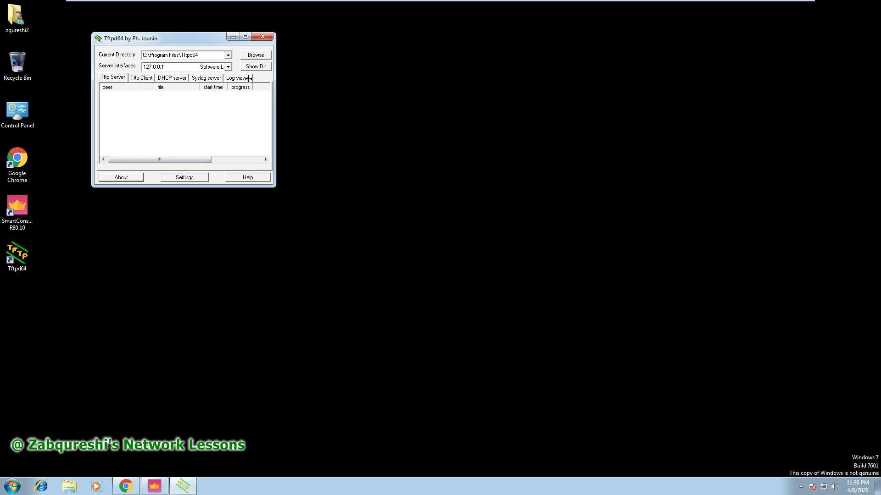
pyautogui.moveTo(547, 2)
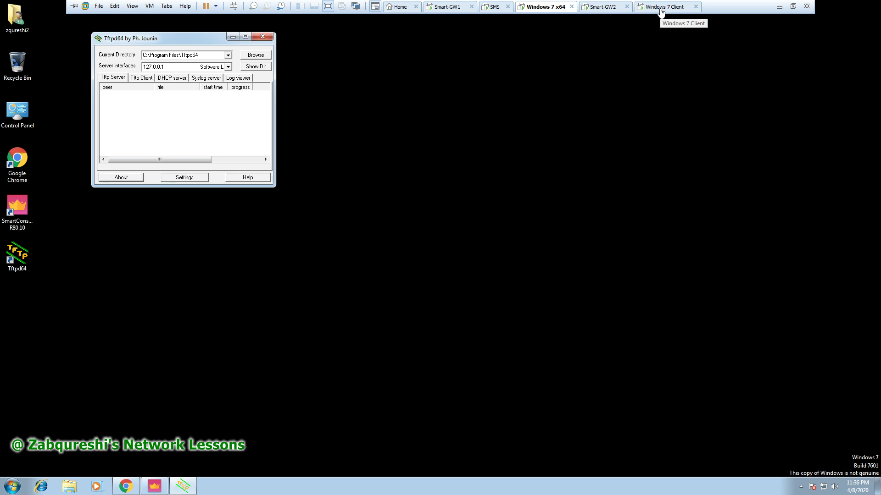
pyautogui.click(661, 7)
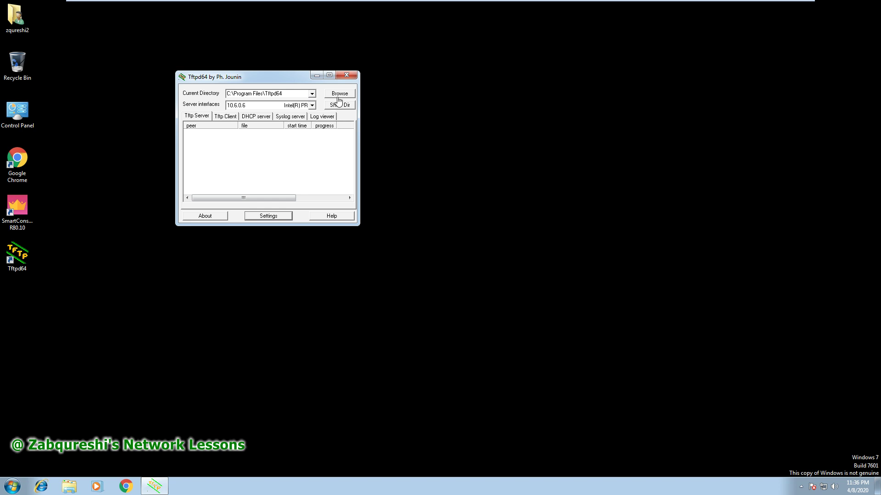
# Browse to the user's My Documents folder and make it Tftpd64's current directory.
pyautogui.click(339, 95)
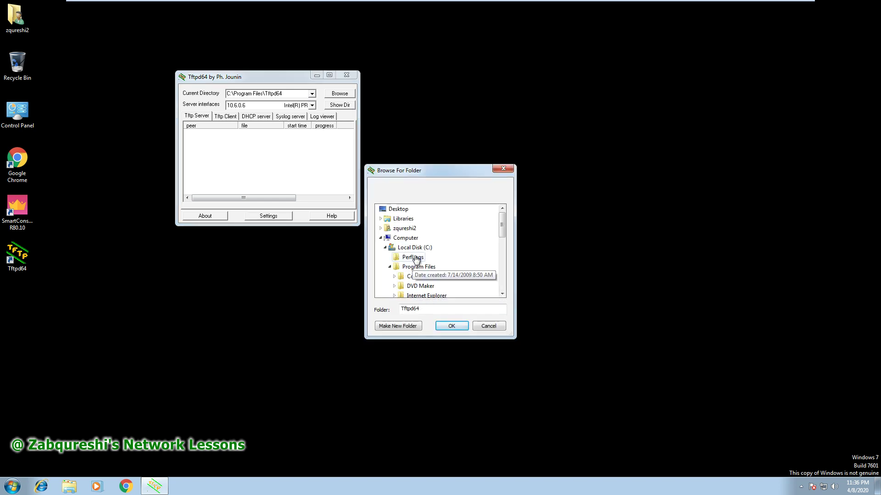
pyautogui.click(389, 267)
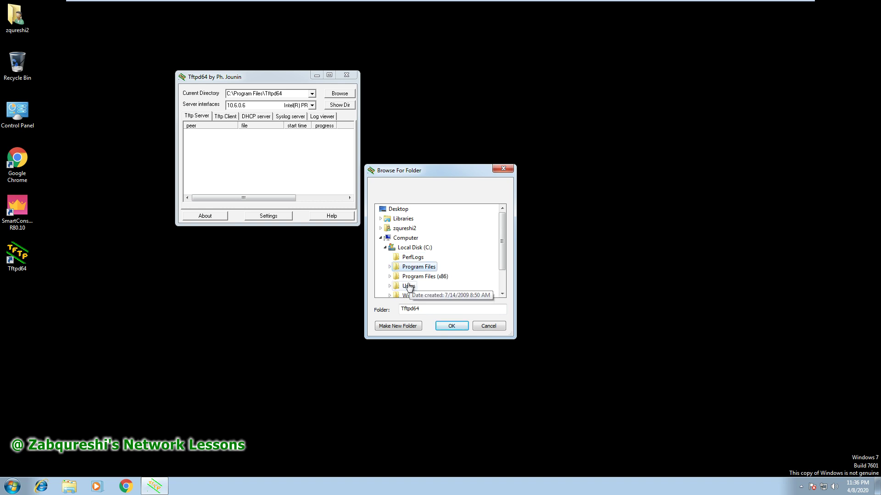
pyautogui.scroll(-1, 502, 295)
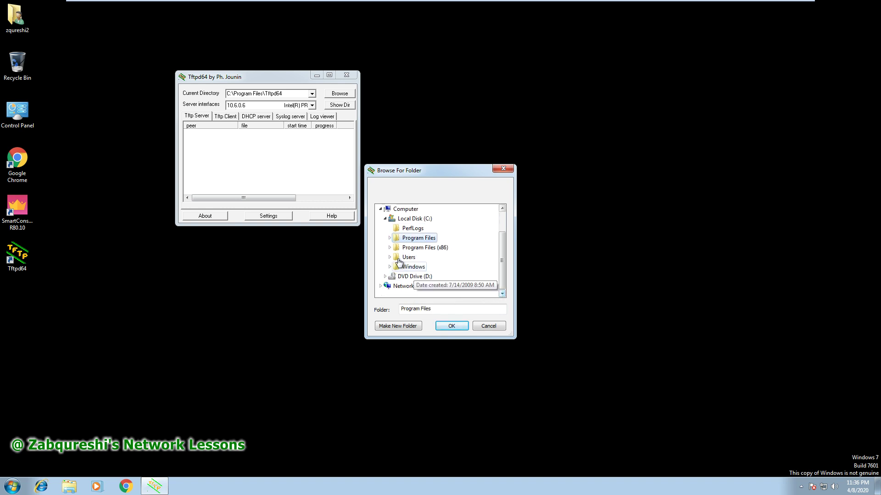
pyautogui.click(385, 219)
pyautogui.click(381, 237)
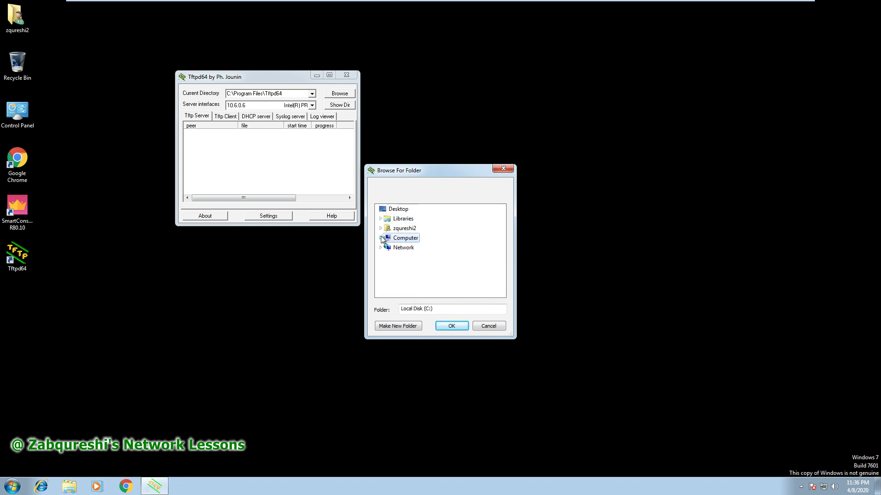
pyautogui.click(381, 229)
pyautogui.click(410, 267)
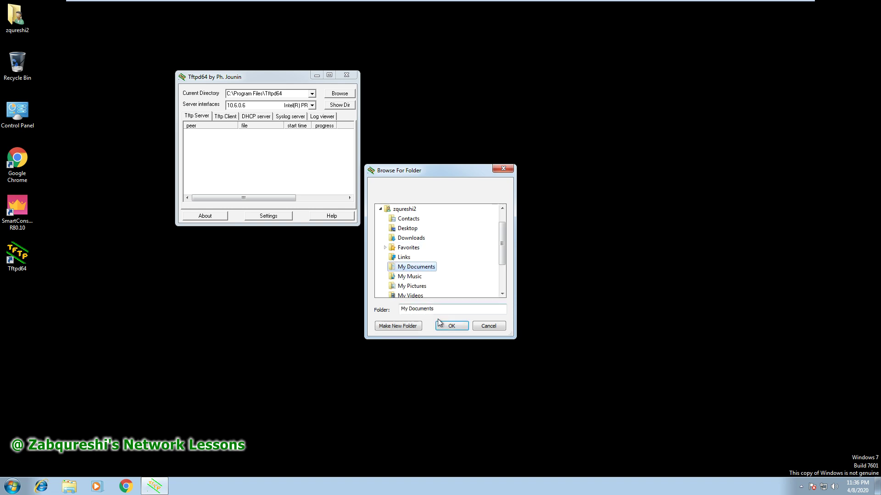
pyautogui.click(452, 327)
pyautogui.doubleClick(18, 32)
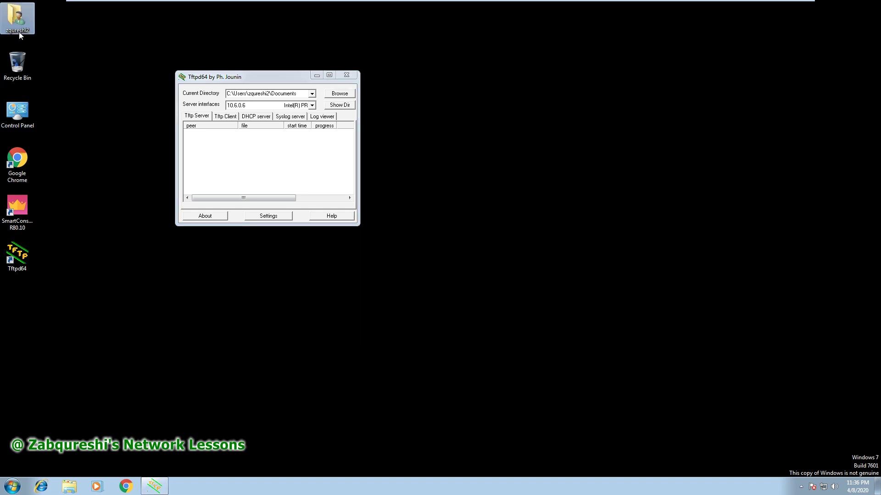
# Create a new text document named Demo in My Documents.
pyautogui.click(448, 165)
pyautogui.doubleClick(449, 165)
pyautogui.rightClick(332, 188)
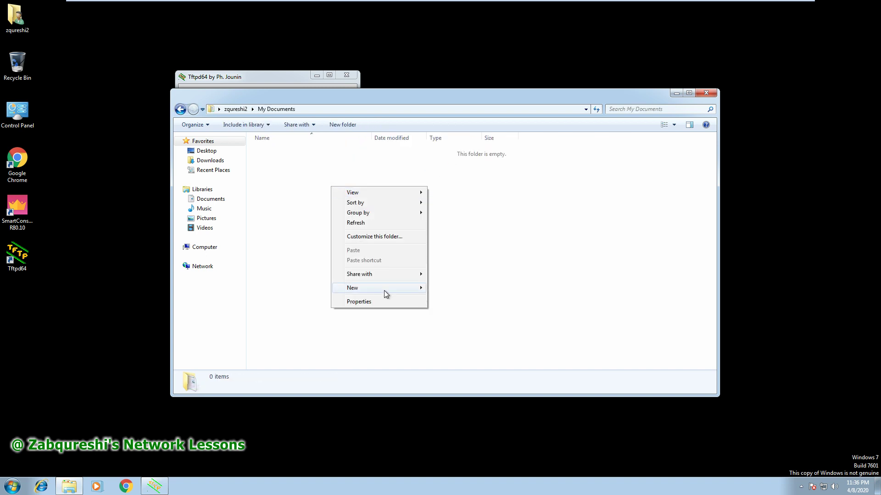
pyautogui.moveTo(386, 288)
pyautogui.click(456, 342)
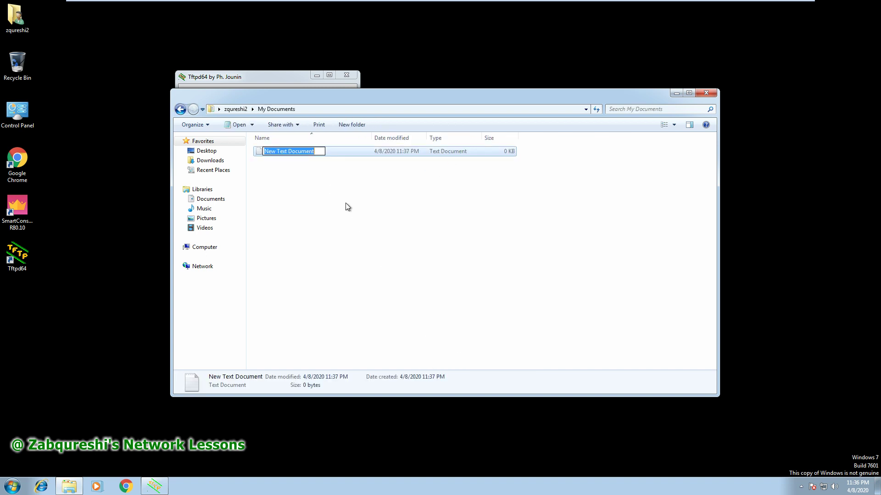
pyautogui.write('Demo')
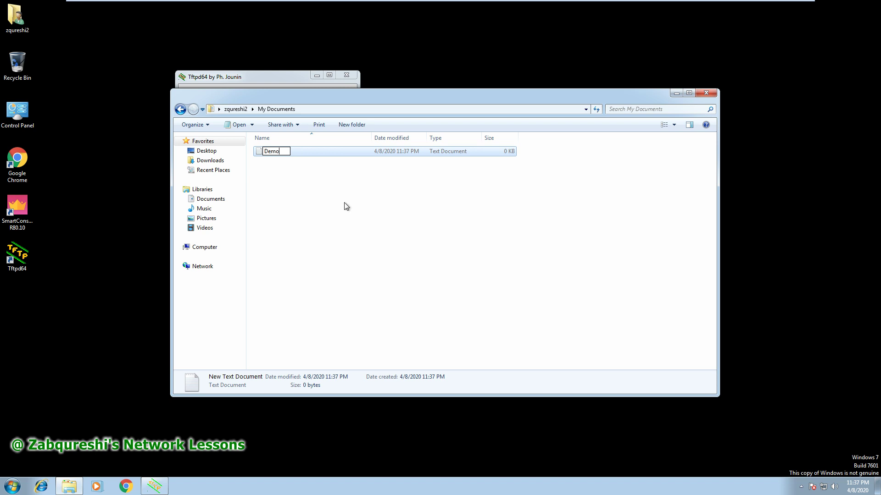
pyautogui.press('Return')
pyautogui.press('Return')
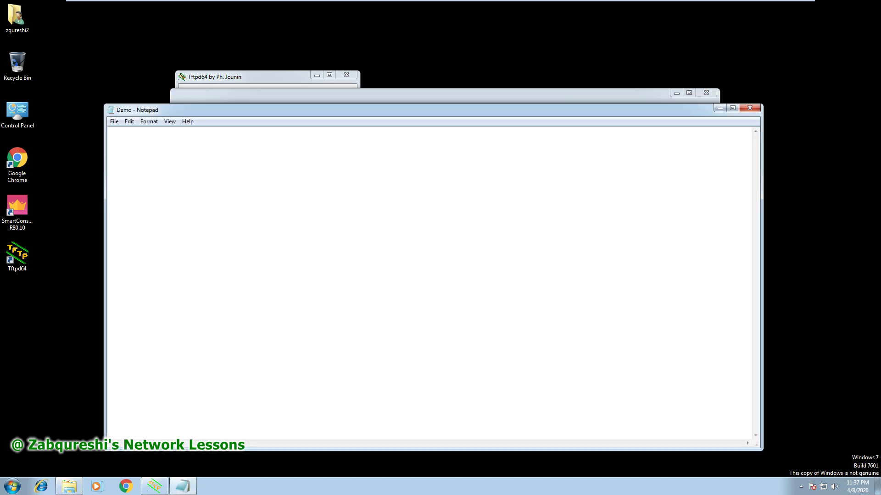
# Write 'HEllo this was the demo for D-Nat (Static NAT)' in Demo, save it, and close both windows.
pyautogui.write('HEllo this was the demo fo')
pyautogui.press('BackSpace')
pyautogui.press('BackSpace')
pyautogui.write('D-Nat (Sta')
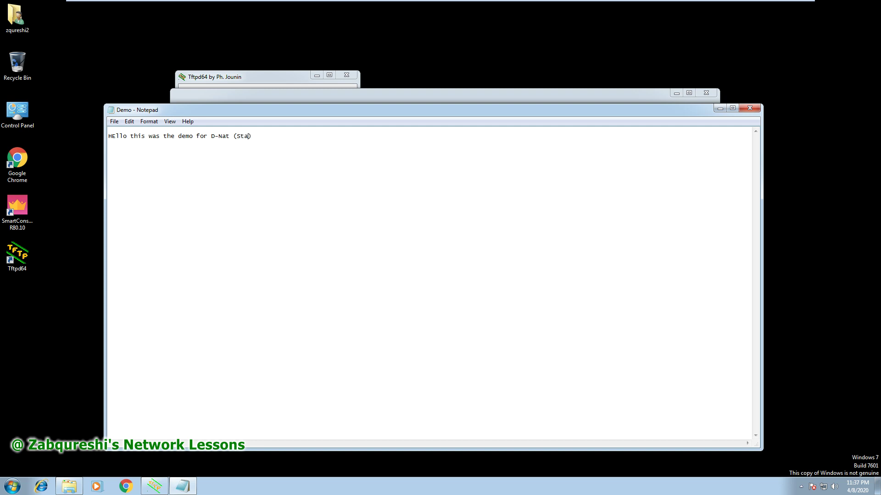
pyautogui.write('tic NAT)')
pyautogui.click(114, 121)
pyautogui.click(130, 153)
pyautogui.click(748, 109)
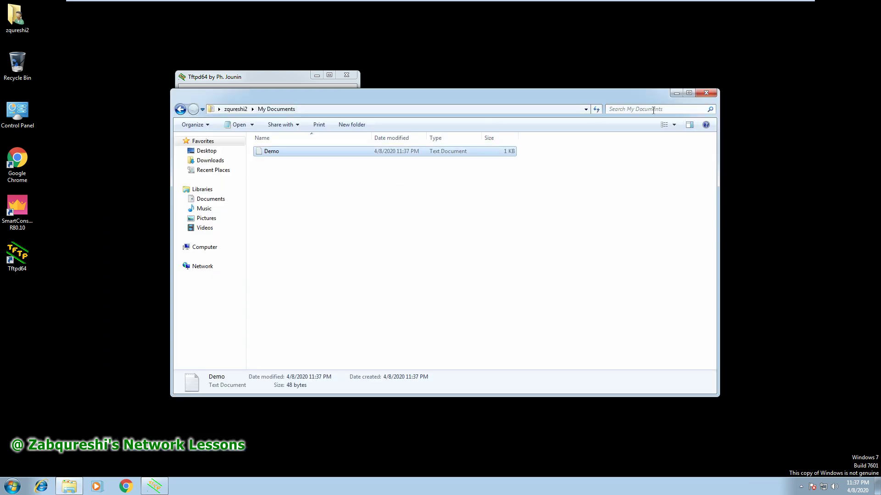
pyautogui.click(706, 92)
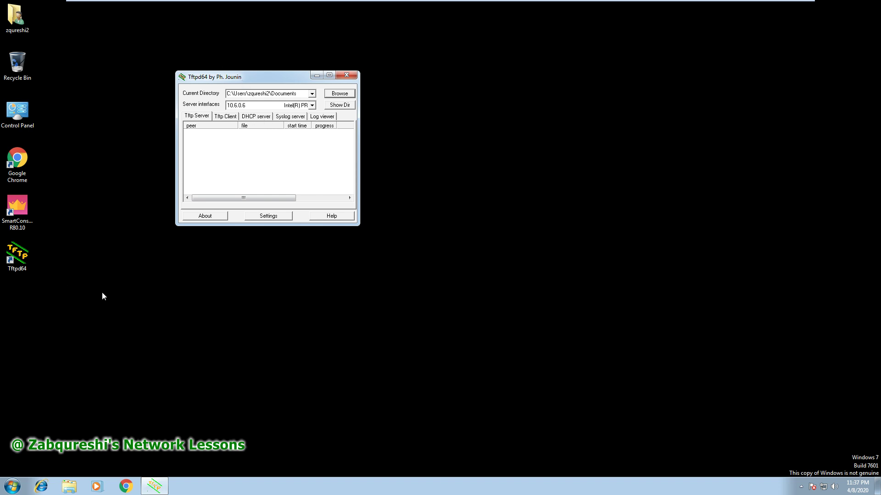
# Bring SmartConsole forward on the Windows 7 x64 machine and show Policy-GW1's access control rules.
pyautogui.moveTo(615, 1)
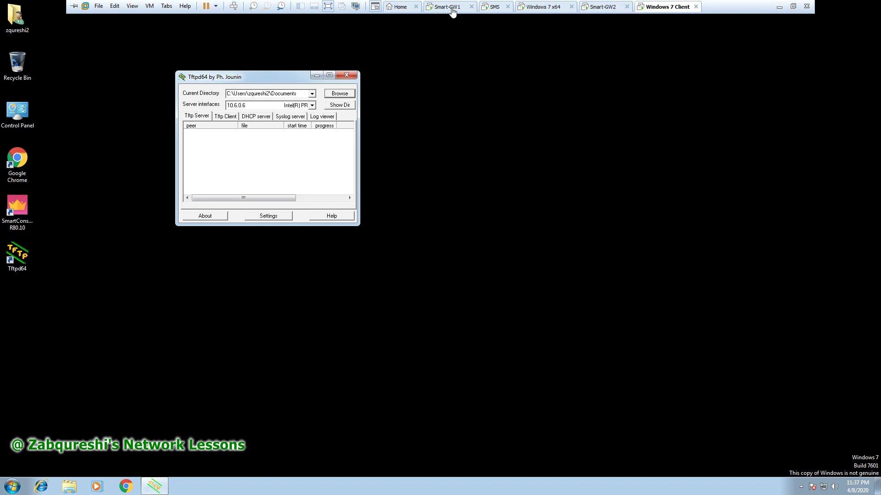
pyautogui.click(452, 10)
pyautogui.click(529, 9)
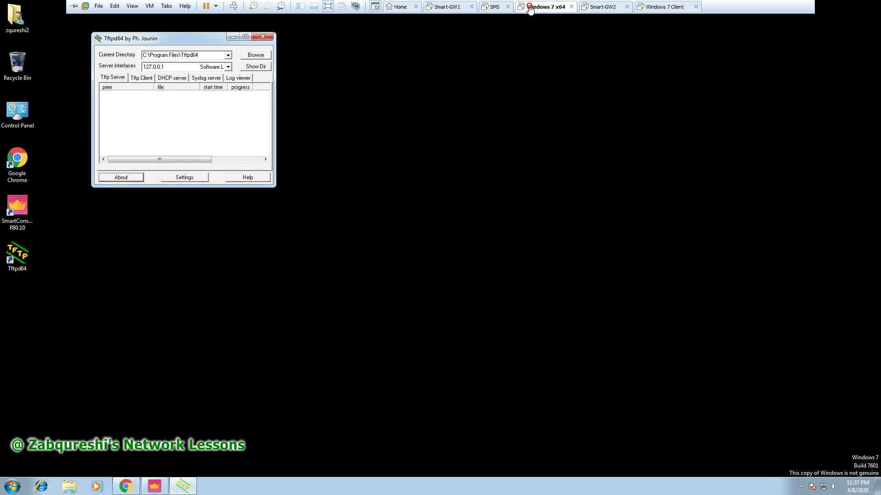
pyautogui.click(155, 487)
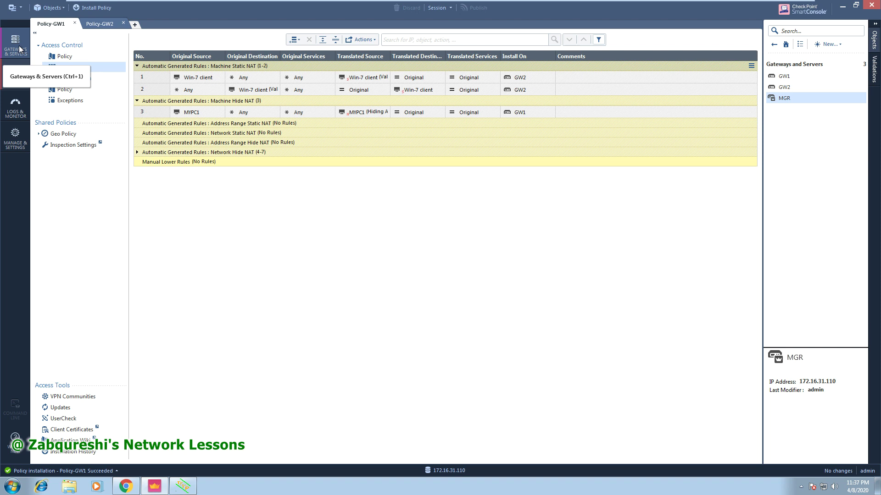
pyautogui.click(56, 57)
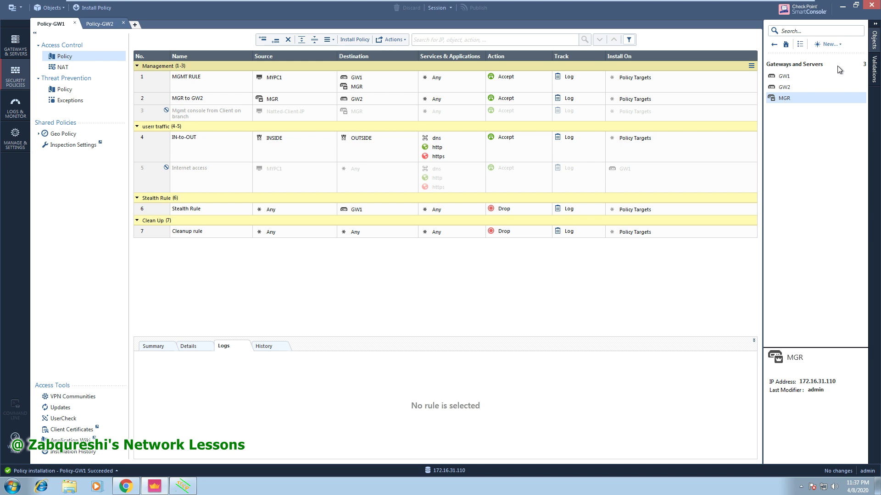
# Open the Win-7 client host and change its NAT translated IPv4 address to 192.168.1.200.
pyautogui.click(828, 44)
pyautogui.click(801, 54)
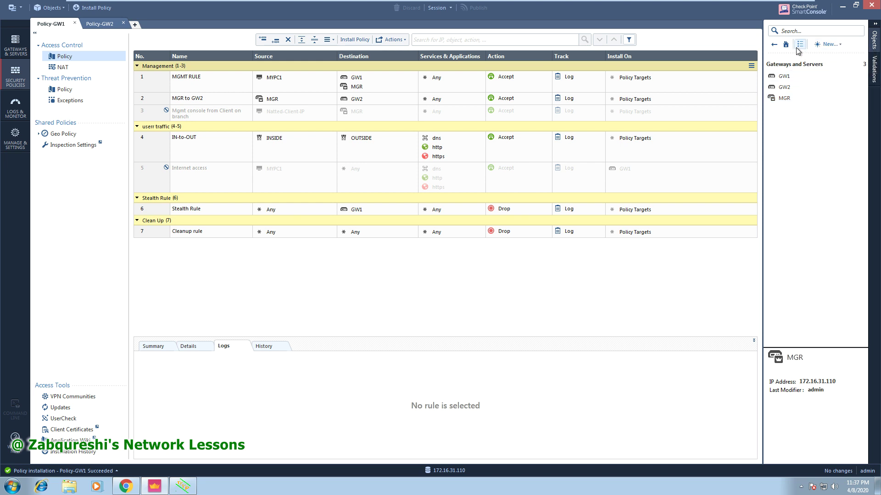
pyautogui.click(774, 44)
pyautogui.click(789, 98)
pyautogui.click(790, 98)
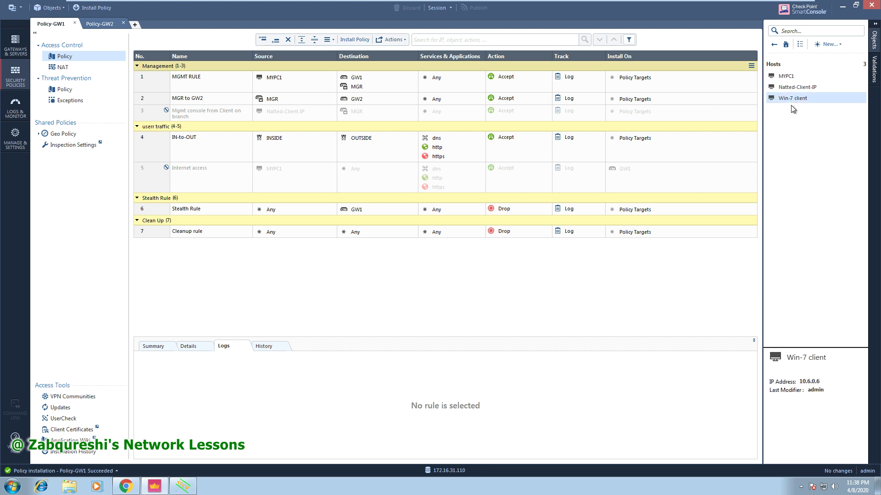
pyautogui.doubleClick(794, 100)
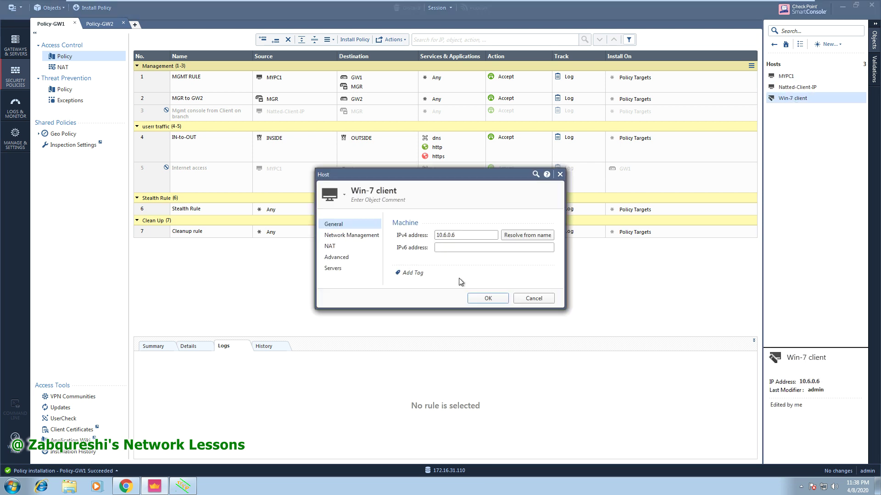
pyautogui.click(356, 246)
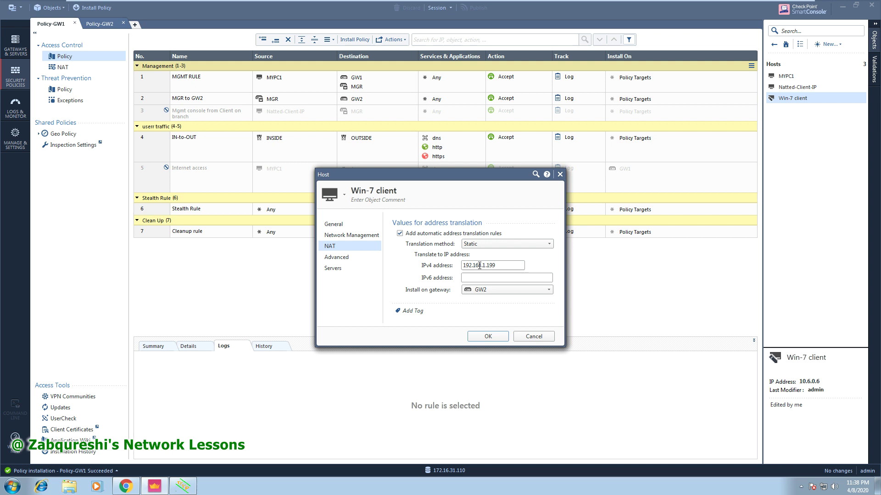
pyautogui.click(504, 265)
pyautogui.moveTo(496, 265); pyautogui.dragTo(490, 264)
pyautogui.write('200')
pyautogui.moveTo(500, 265); pyautogui.dragTo(461, 266)
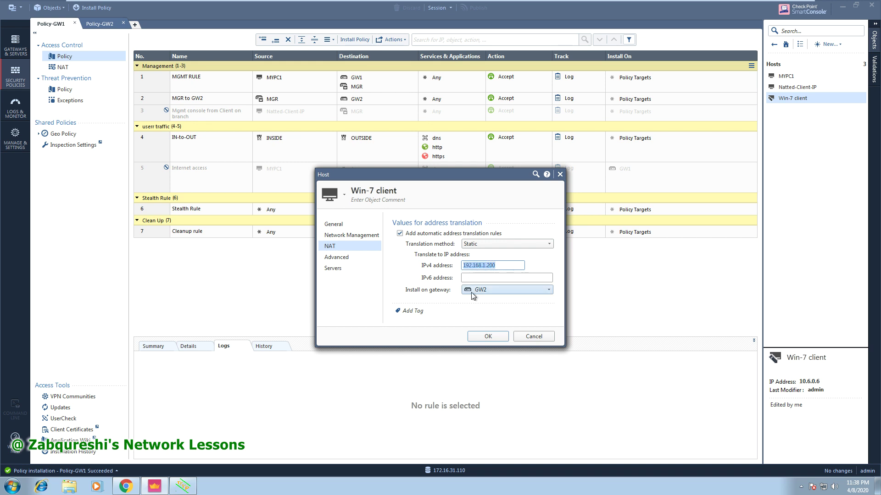
pyautogui.moveTo(471, 293)
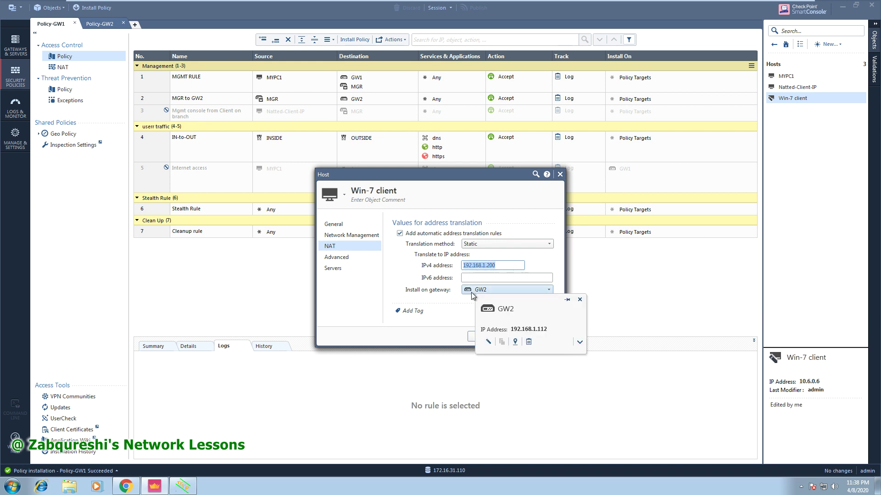
# Review the host's advanced and server settings, save the host, and publish the session.
pyautogui.click(340, 259)
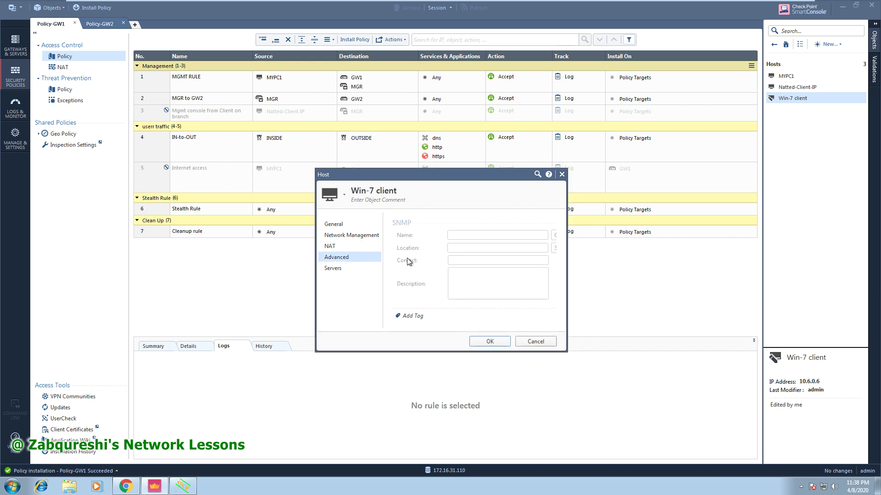
pyautogui.click(343, 270)
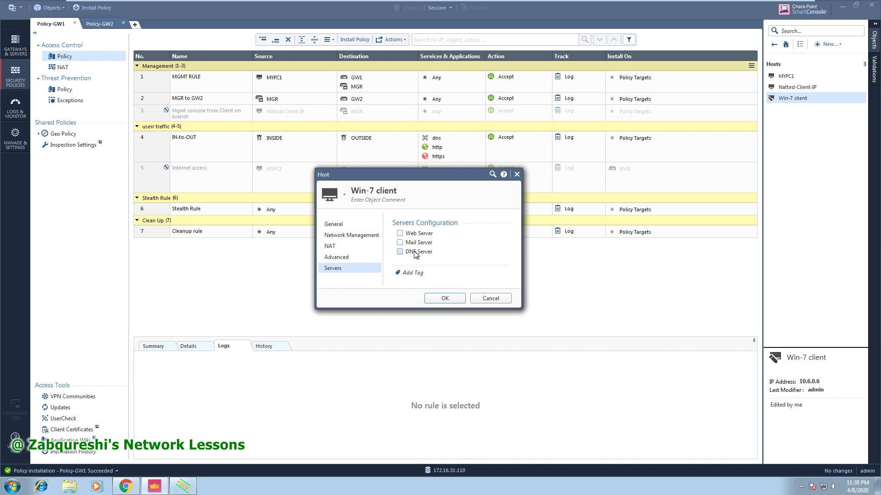
pyautogui.click(352, 259)
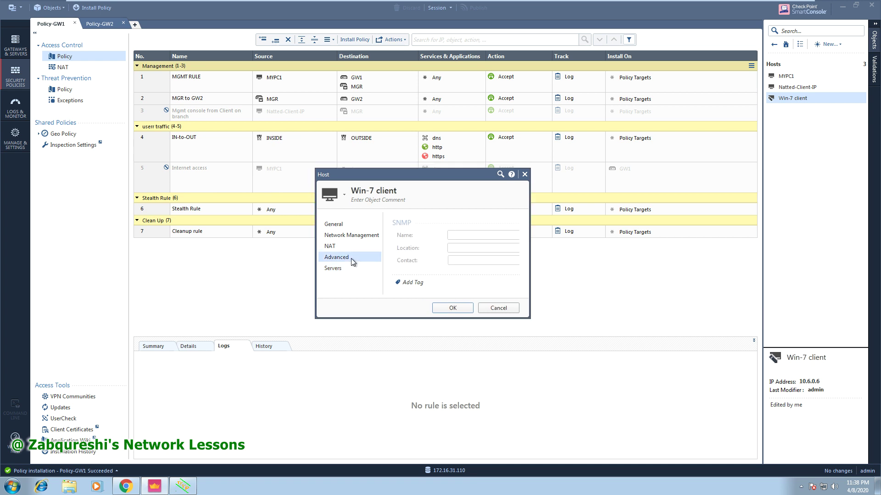
pyautogui.click(351, 246)
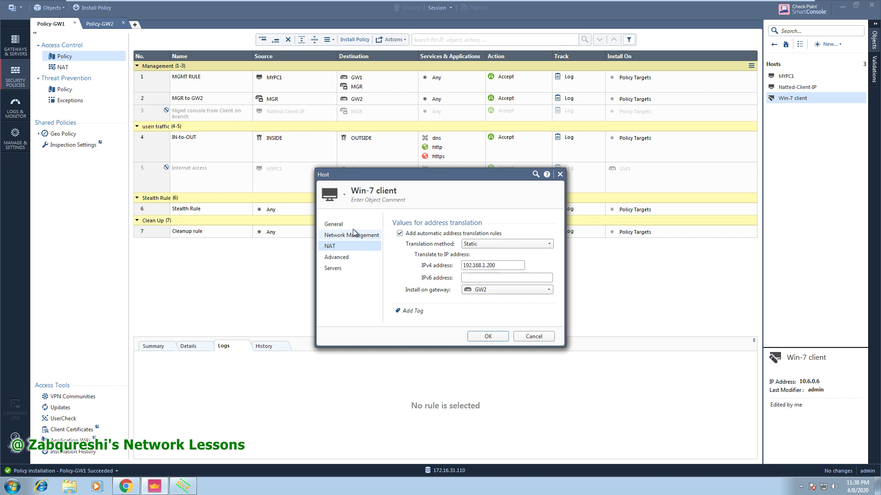
pyautogui.press('Up')
pyautogui.press('Up')
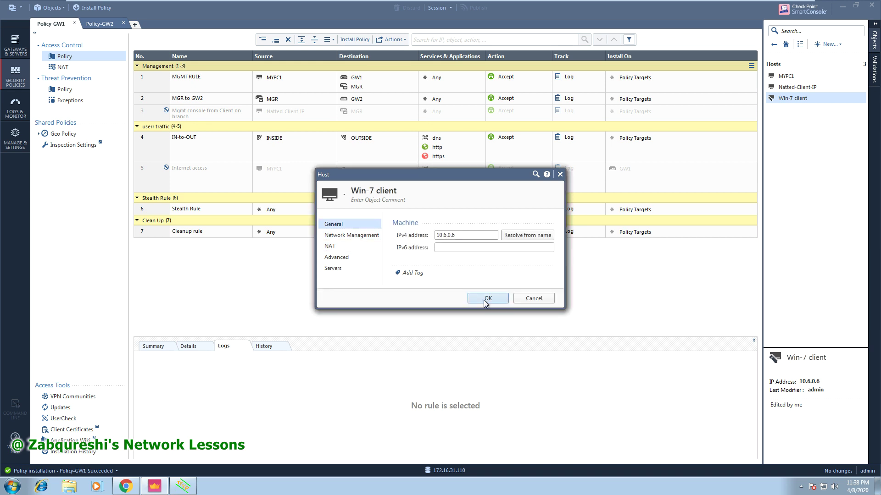
pyautogui.click(487, 298)
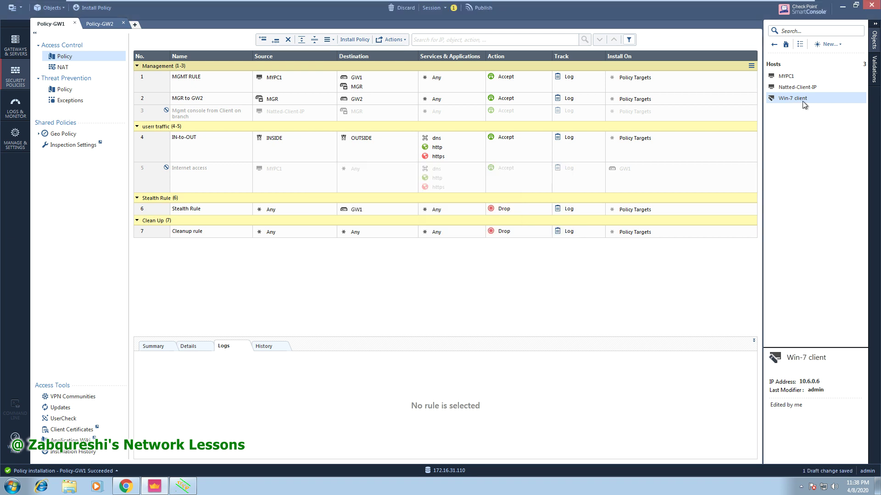
pyautogui.click(481, 8)
pyautogui.click(482, 296)
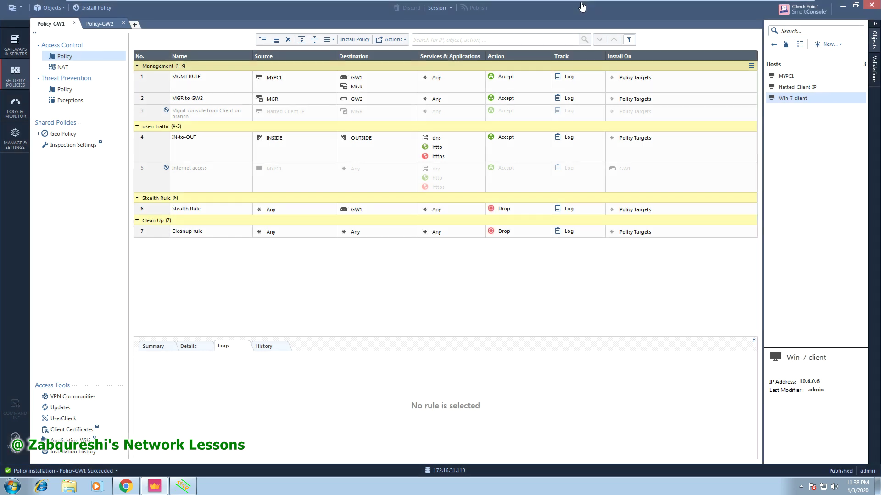
# Switch to the Policy-GW2 tab and install Policy-GW2 from the Install Policy dialog.
pyautogui.click(107, 26)
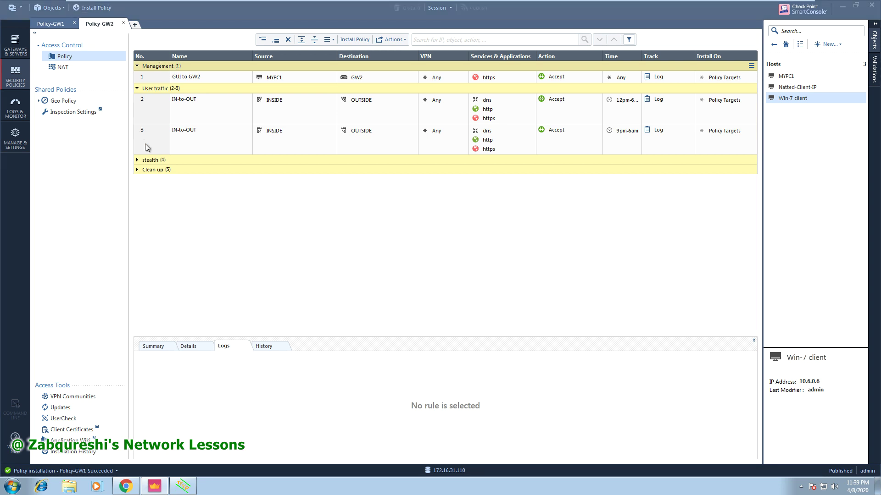
pyautogui.hotkey('ctrl', 'shift', 'Return')
pyautogui.click(447, 136)
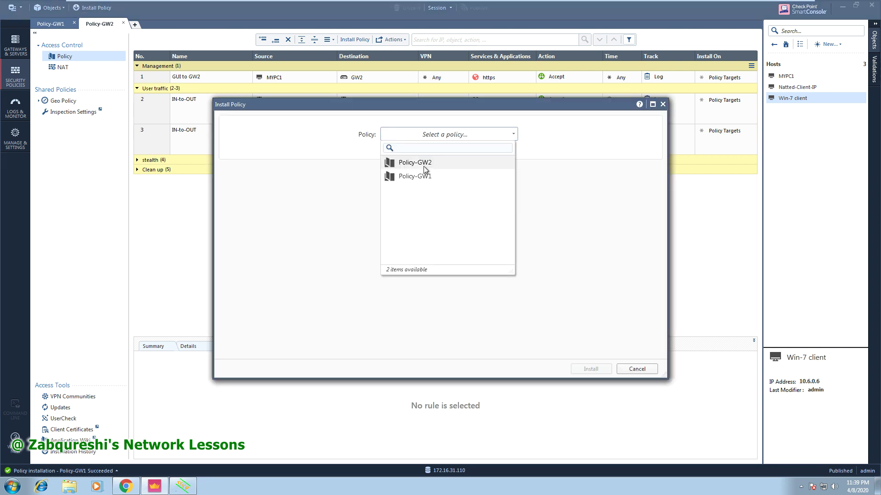
pyautogui.click(423, 165)
pyautogui.click(591, 369)
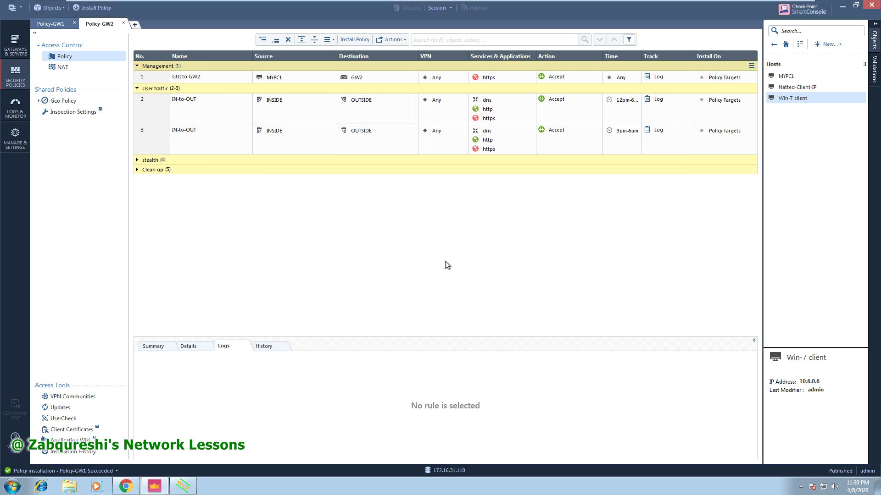
pyautogui.moveTo(550, 3)
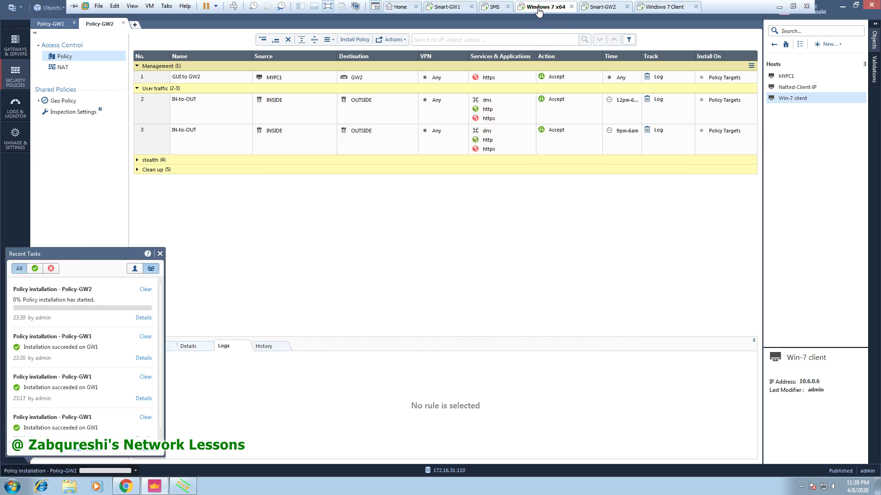
# Restore Tftpd64 and set its current directory to the user's My Documents folder.
pyautogui.click(183, 486)
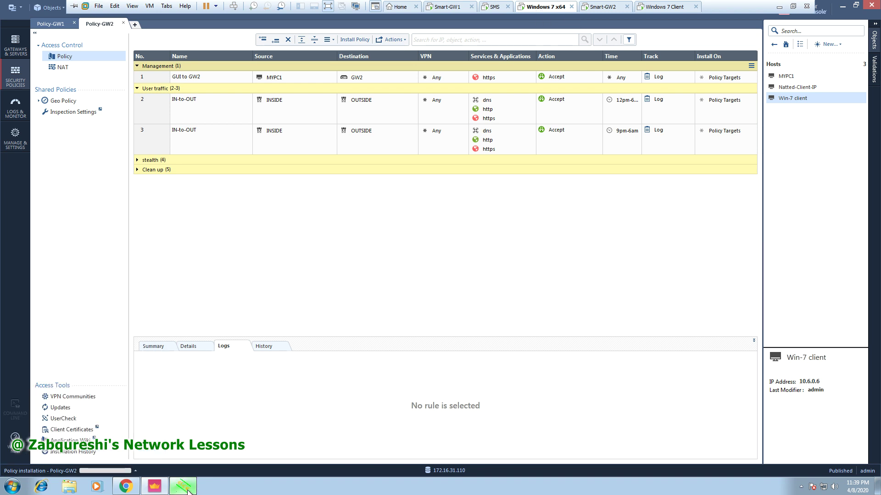
pyautogui.click(256, 55)
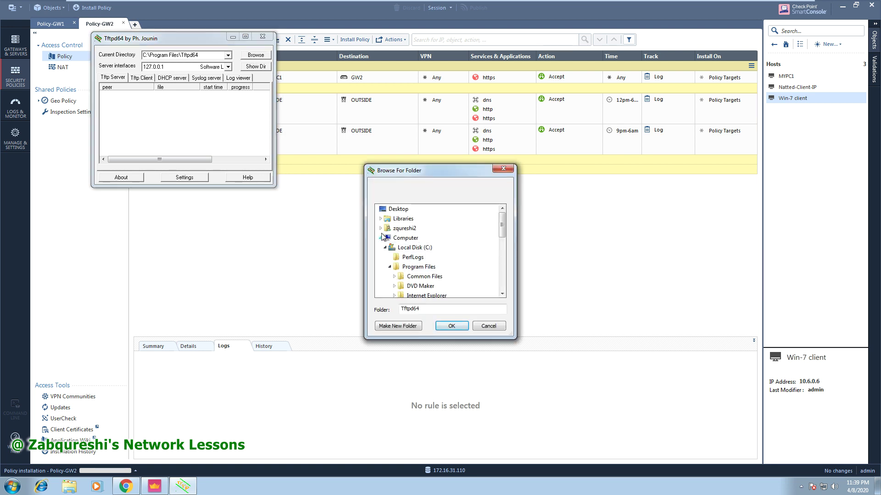
pyautogui.click(381, 228)
pyautogui.click(404, 268)
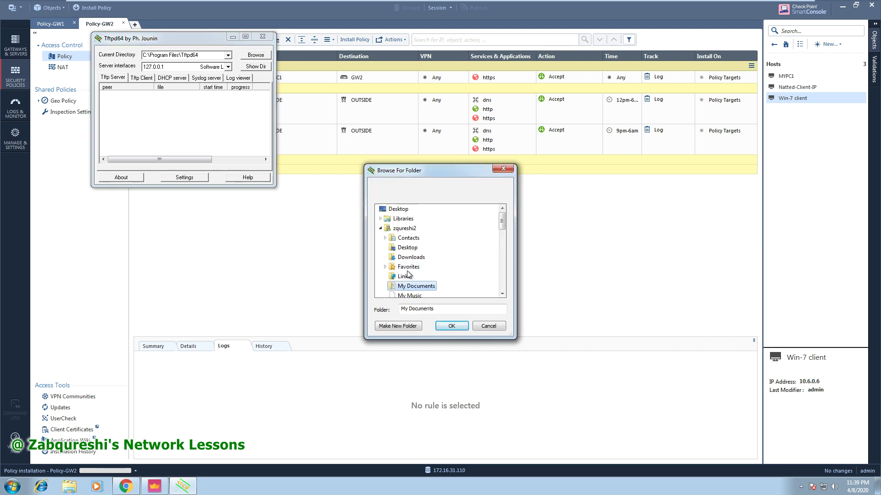
pyautogui.click(451, 326)
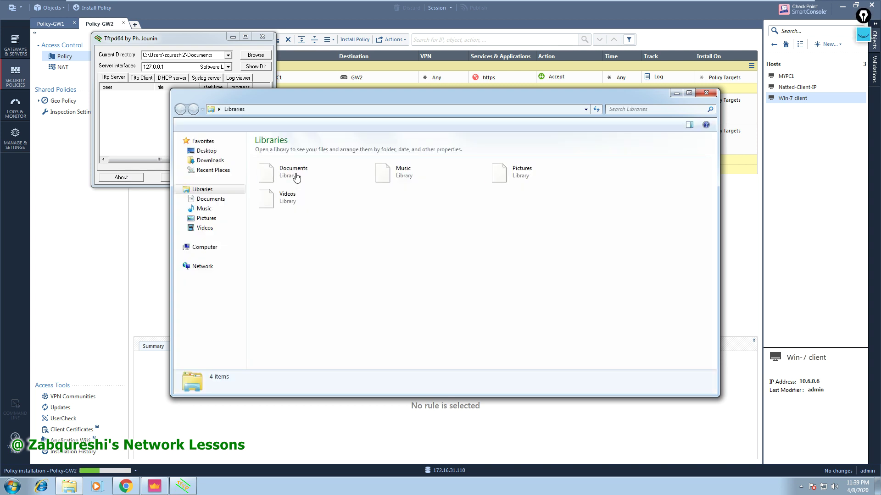
# Create an empty Demo text file in Documents, open it to check, then close Notepad and Explorer.
pyautogui.click(215, 201)
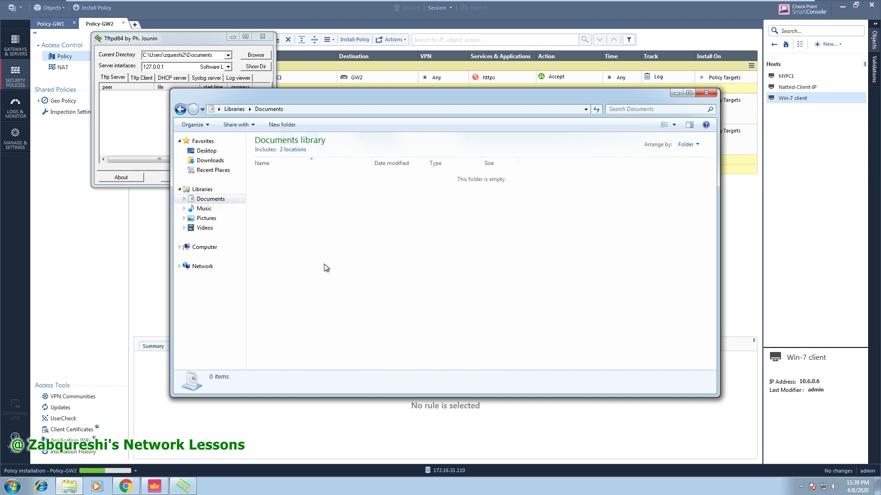
pyautogui.rightClick(297, 206)
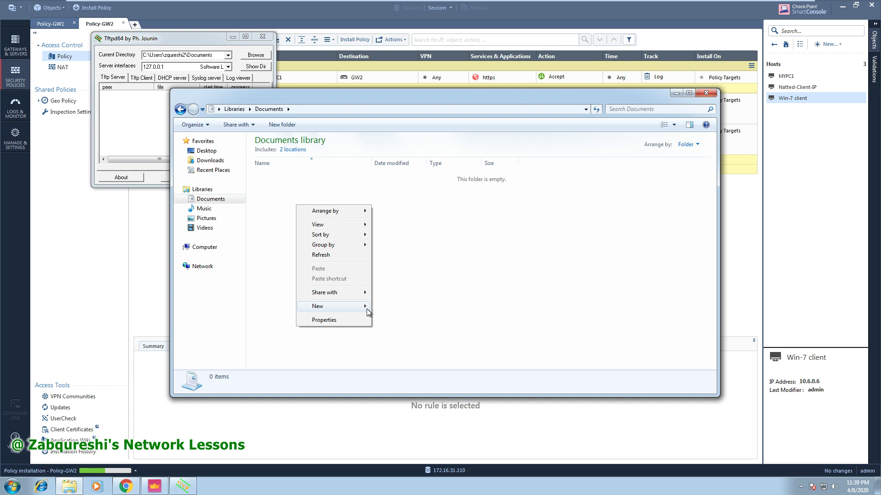
pyautogui.moveTo(367, 309)
pyautogui.click(393, 362)
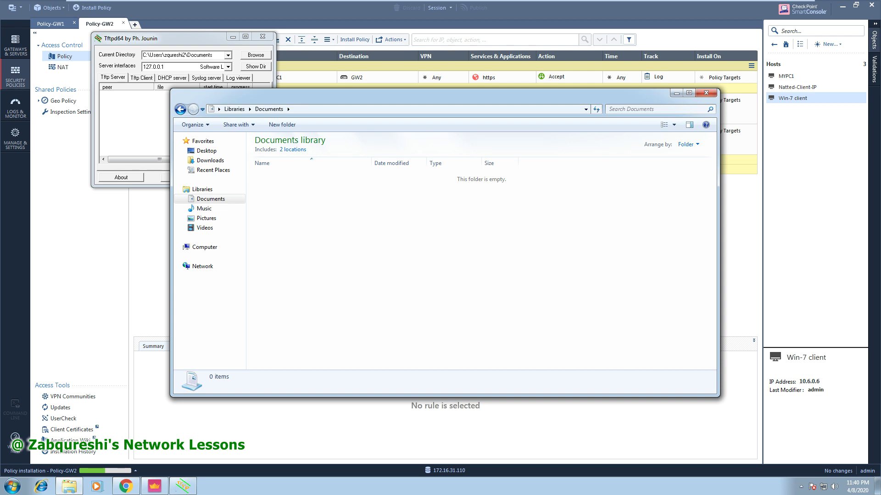
pyautogui.click(297, 195)
pyautogui.doubleClick(276, 180)
pyautogui.click(750, 108)
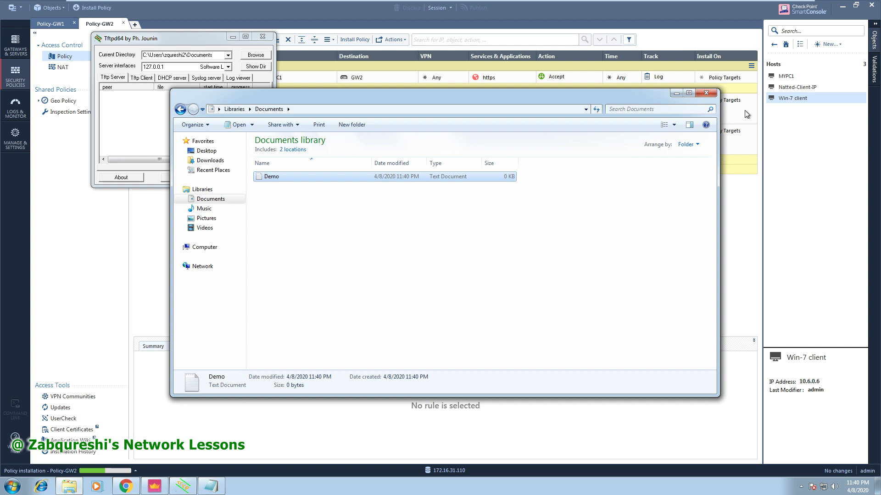
pyautogui.click(706, 93)
# Request demo.txt from 192.168.1.200 port 69 into the local Demo file, overwriting it.
pyautogui.click(145, 78)
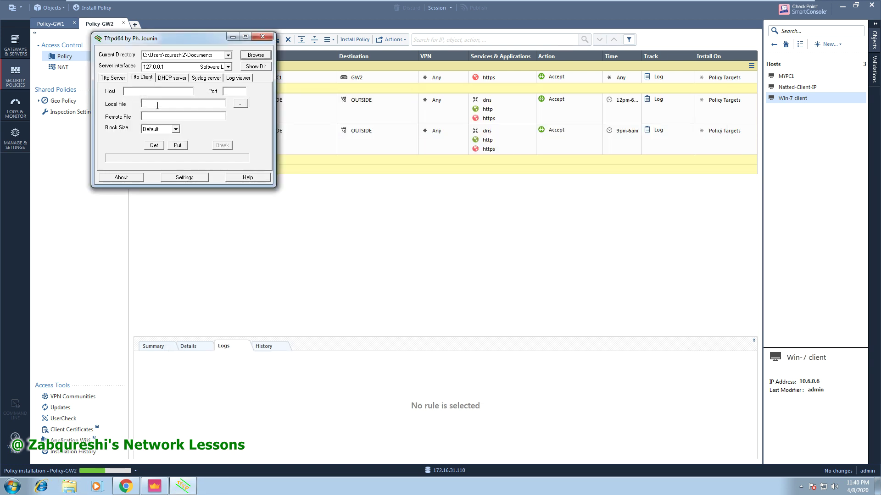
pyautogui.click(135, 92)
pyautogui.write('192.1')
pyautogui.click(238, 104)
pyautogui.click(194, 134)
pyautogui.doubleClick(195, 135)
pyautogui.click(159, 116)
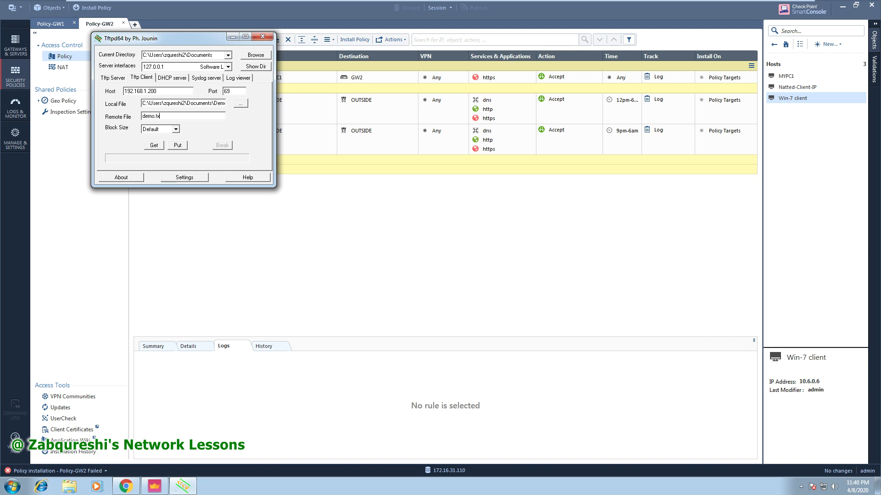
pyautogui.click(154, 146)
pyautogui.click(159, 125)
# Refresh the logs and open the top tftp Drop entry's details full screen.
pyautogui.click(14, 116)
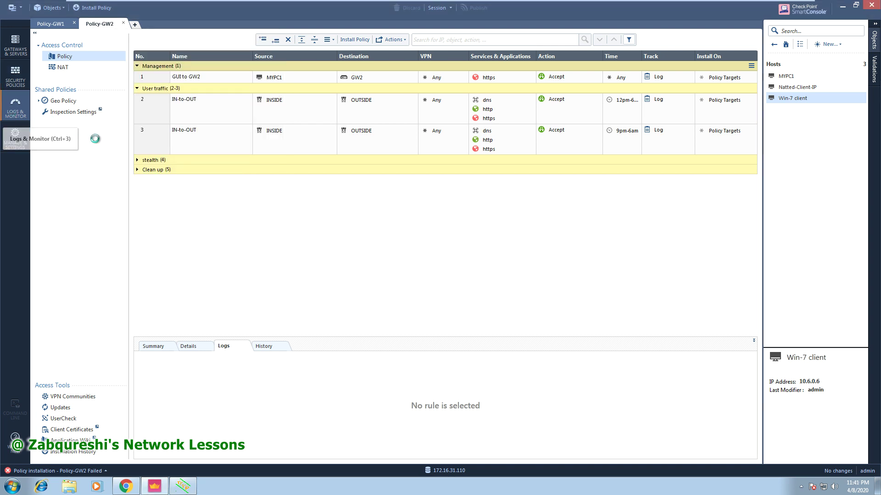
pyautogui.click(104, 44)
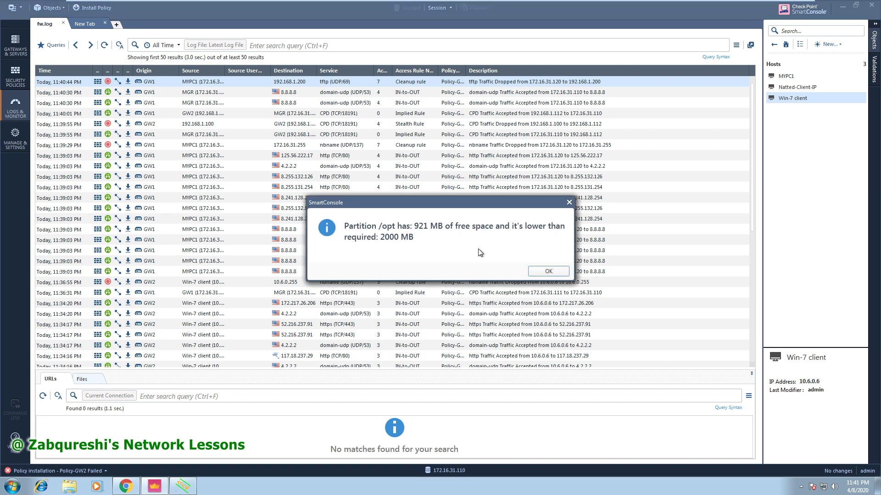
pyautogui.click(547, 272)
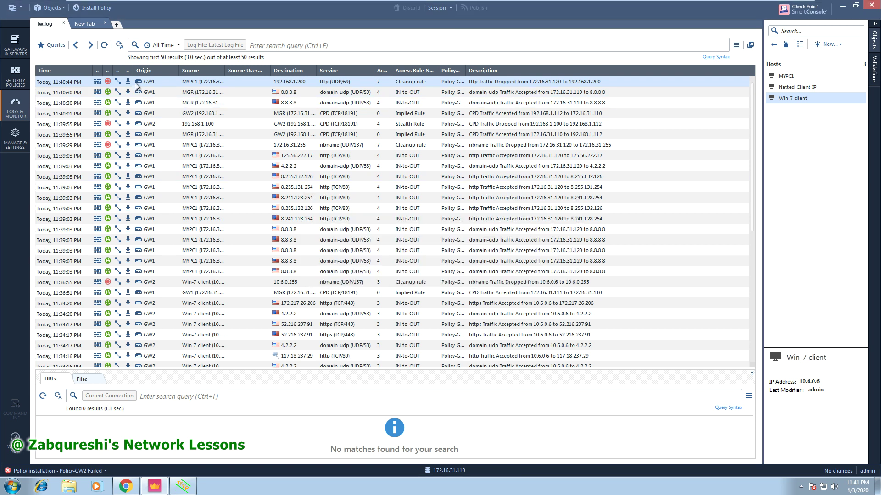
pyautogui.doubleClick(136, 86)
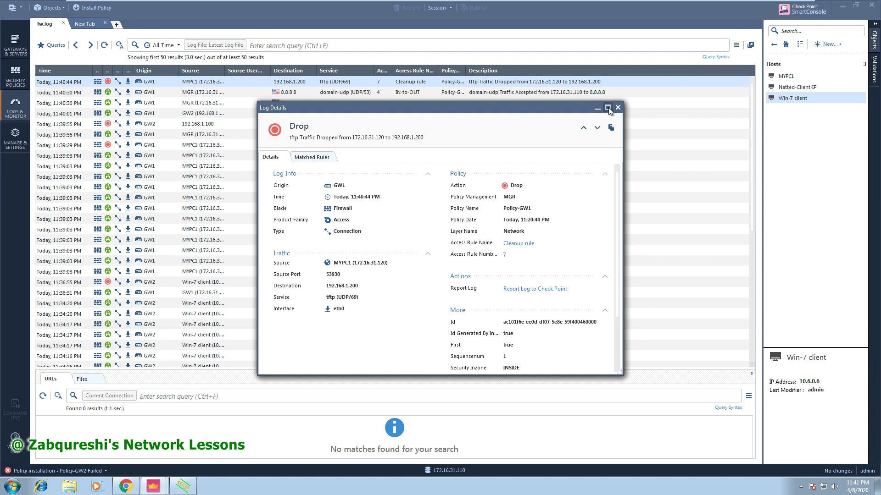
pyautogui.click(604, 103)
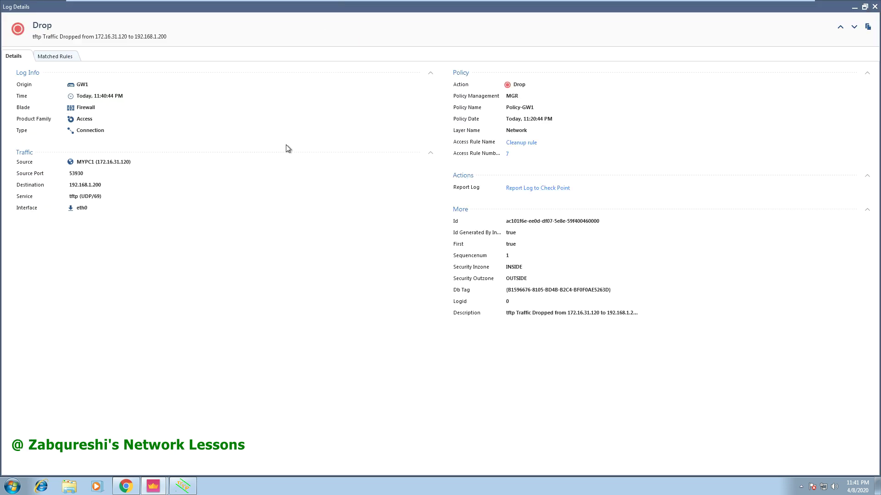
# Highlight the MYPC1 source, 192.168.1.200 destination, Drop action, Network layer and tftp service.
pyautogui.moveTo(84, 162); pyautogui.dragTo(130, 162)
pyautogui.moveTo(76, 185); pyautogui.dragTo(99, 185)
pyautogui.moveTo(101, 185); pyautogui.dragTo(69, 185)
pyautogui.moveTo(517, 84); pyautogui.dragTo(528, 96)
pyautogui.click(521, 108)
pyautogui.moveTo(509, 130); pyautogui.dragTo(515, 133)
pyautogui.moveTo(104, 198); pyautogui.dragTo(70, 189)
pyautogui.click(141, 193)
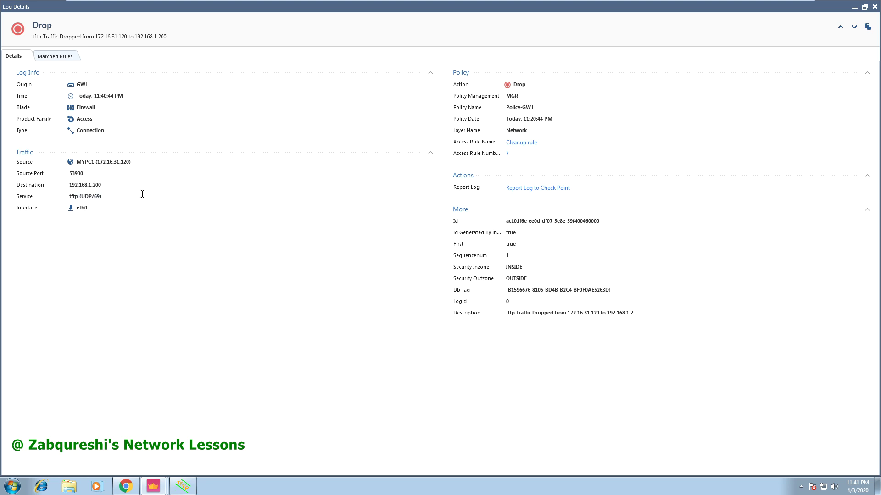
pyautogui.click(875, 7)
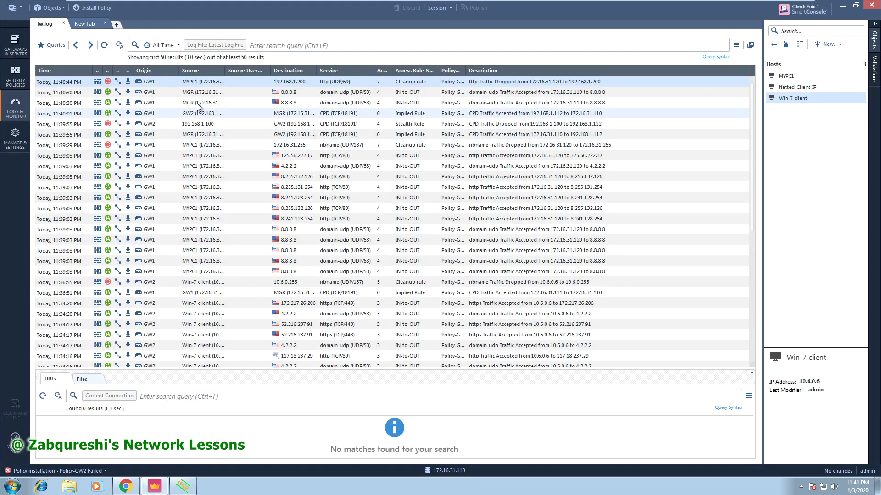
# Inspect the NAT settings of the MYPC1 host object and close it.
pyautogui.click(793, 77)
pyautogui.doubleClick(793, 77)
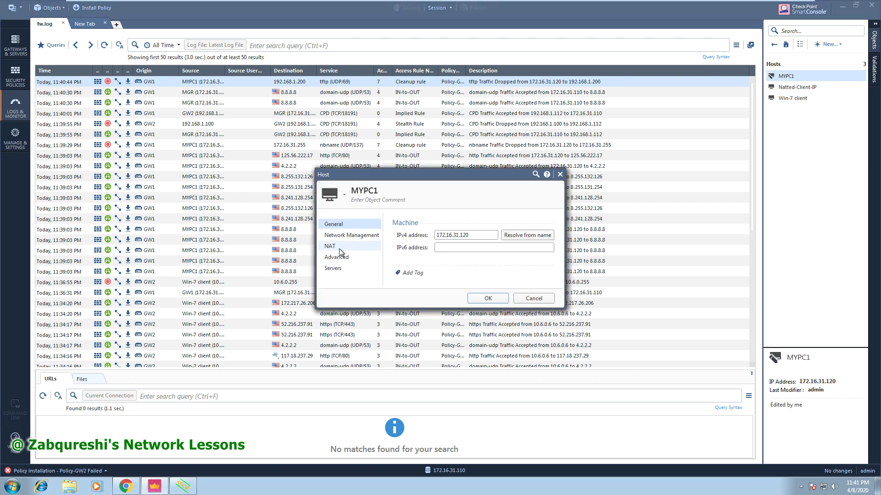
pyautogui.click(339, 247)
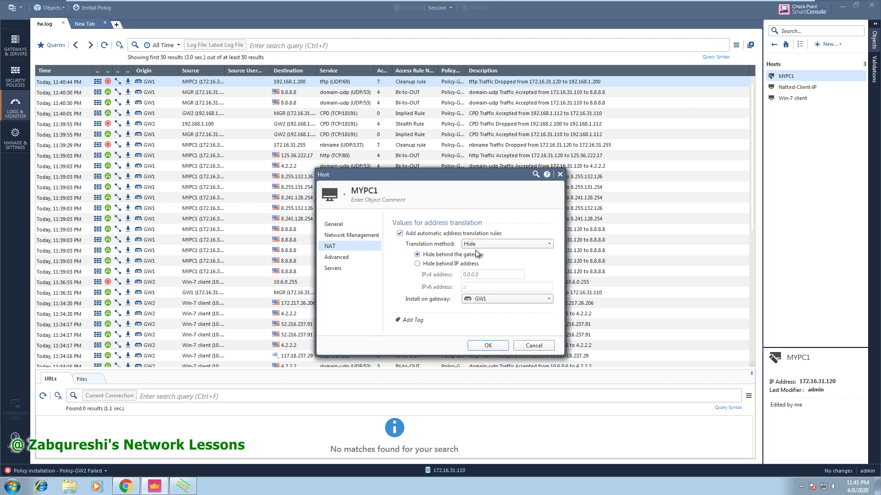
pyautogui.click(487, 345)
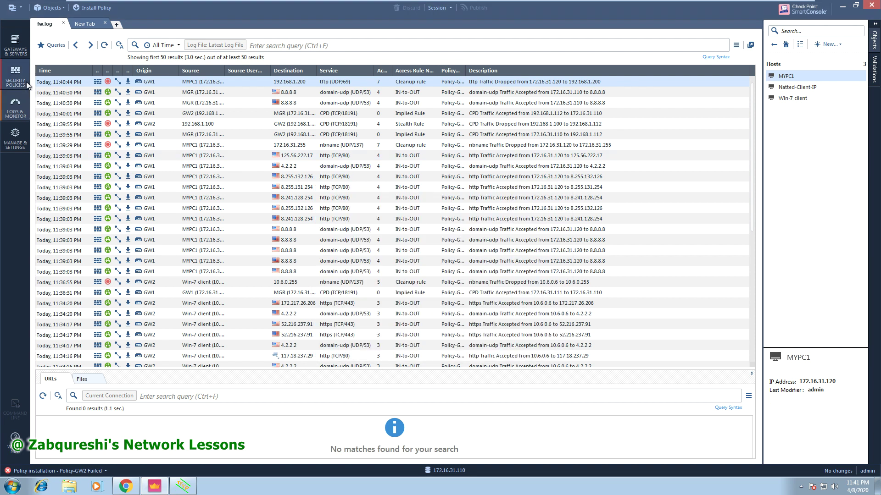
# Show the NAT rulebase of Policy-GW2.
pyautogui.click(15, 75)
pyautogui.click(61, 68)
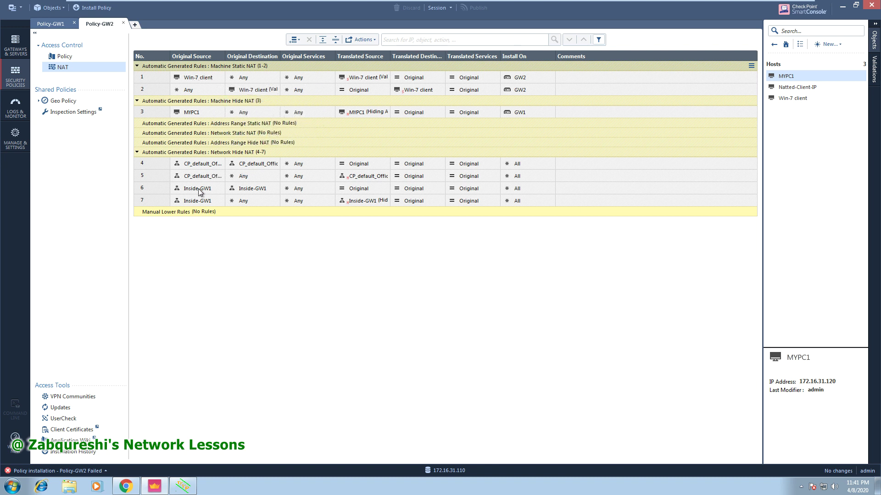
pyautogui.moveTo(199, 189)
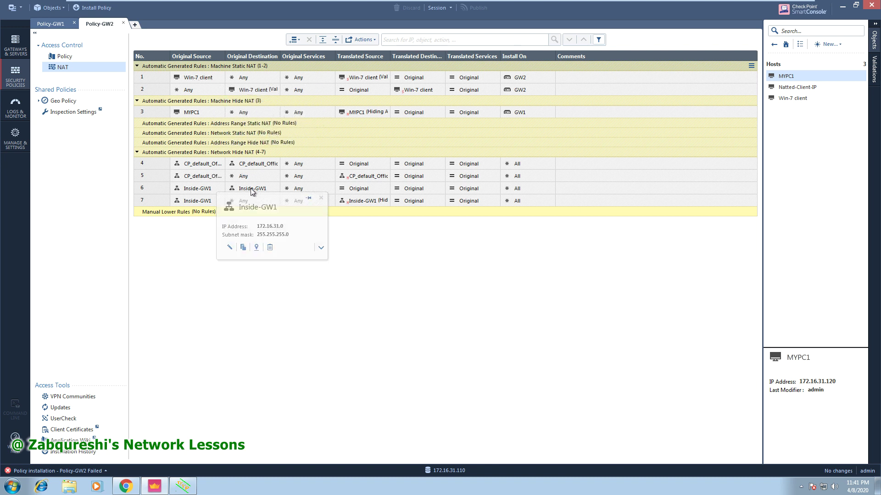
# Turn off automatic address translation rules on the Inside-GW1 network object.
pyautogui.rightClick(162, 200)
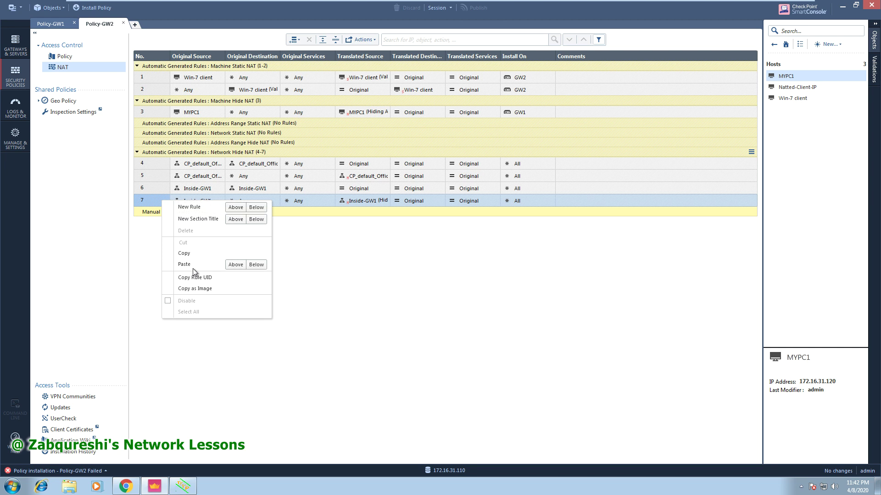
pyautogui.click(320, 257)
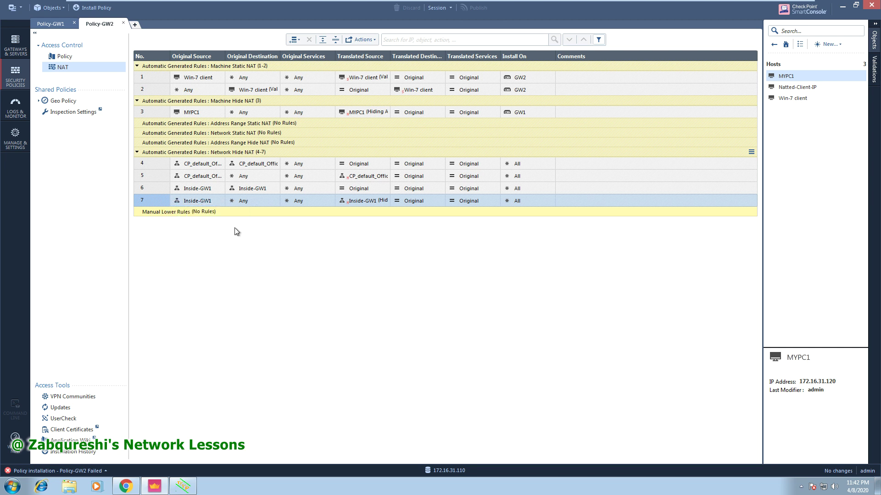
pyautogui.doubleClick(192, 190)
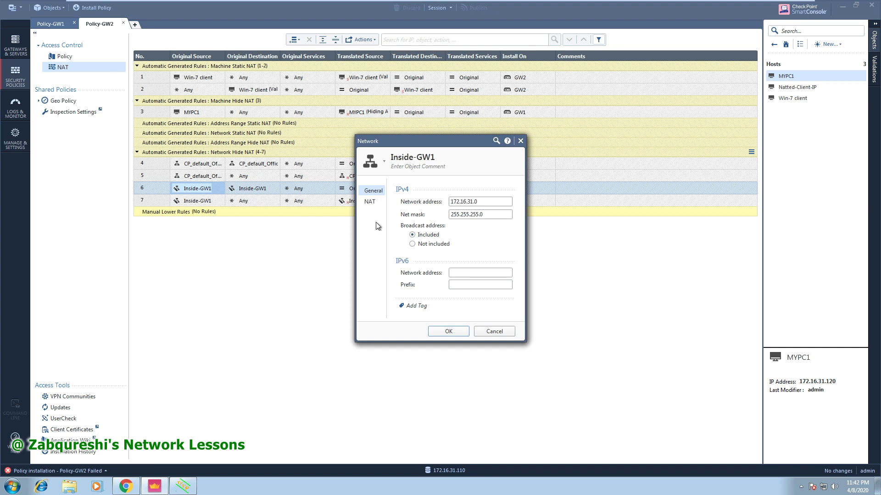
pyautogui.click(372, 202)
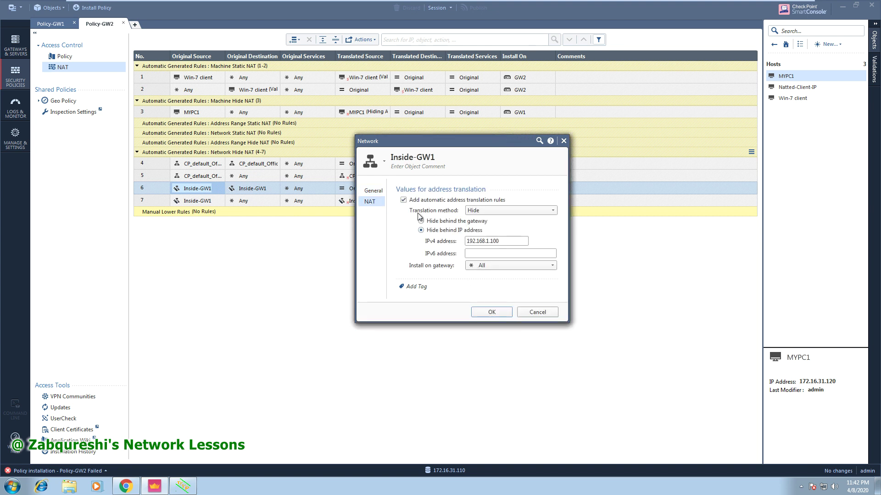
pyautogui.click(488, 310)
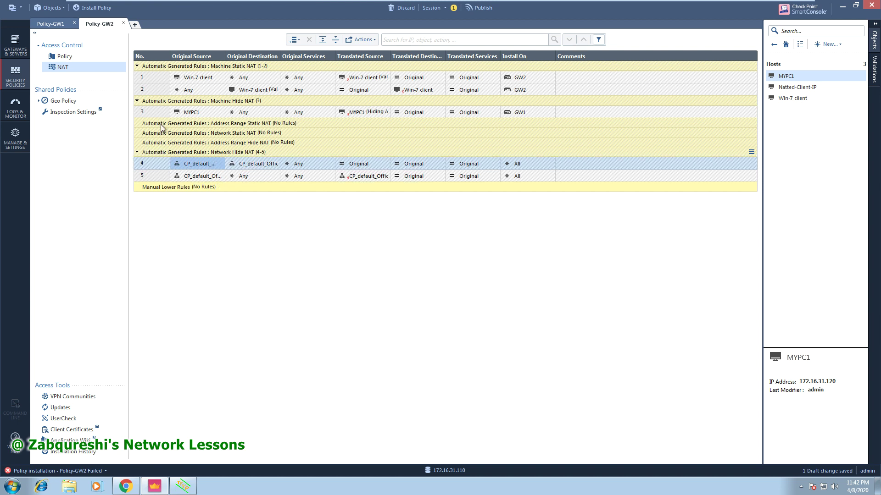
# Recheck MYPC1's hide NAT settings and confirm them.
pyautogui.click(192, 114)
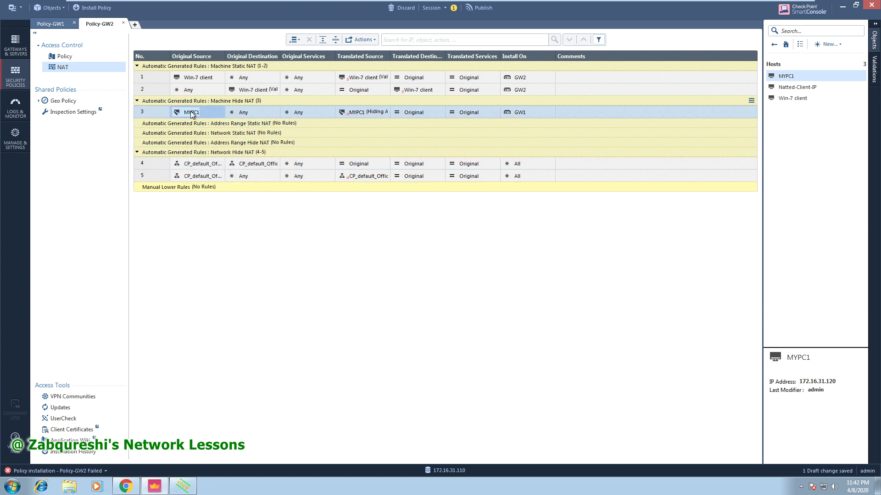
pyautogui.doubleClick(192, 112)
pyautogui.click(332, 247)
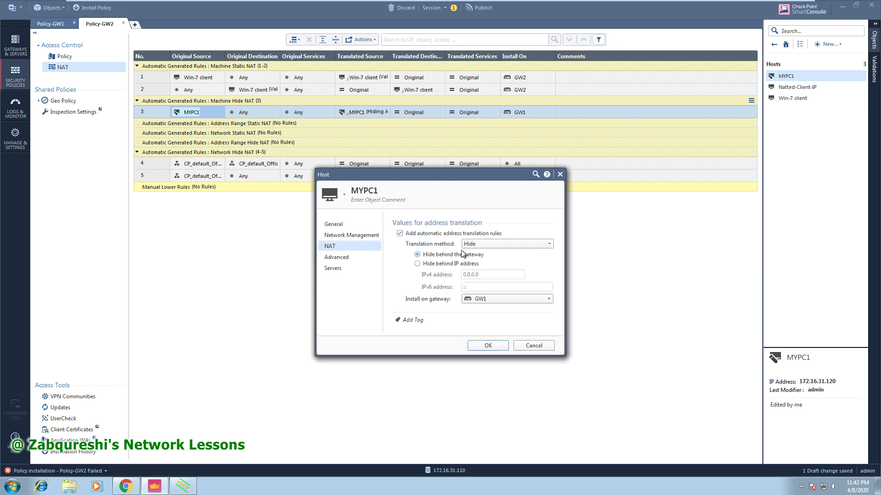
pyautogui.click(487, 347)
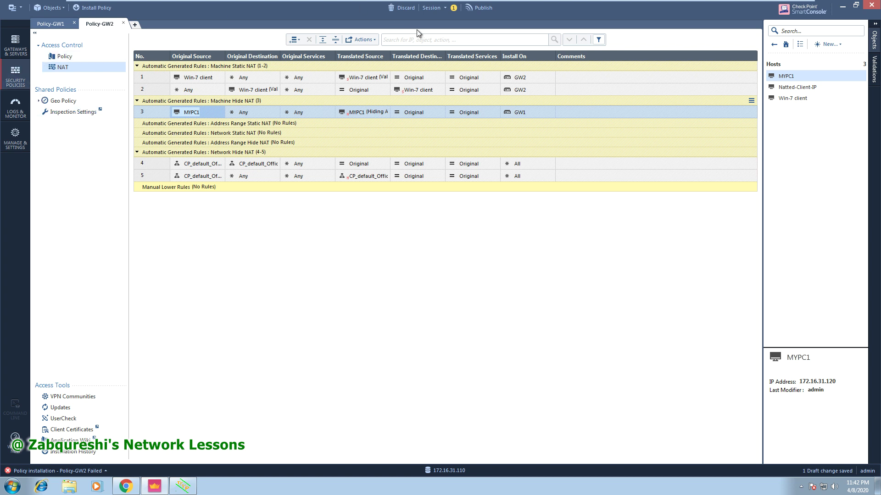
# Publish the session and install Policy-GW1 on gateway GW1.
pyautogui.click(481, 10)
pyautogui.click(477, 294)
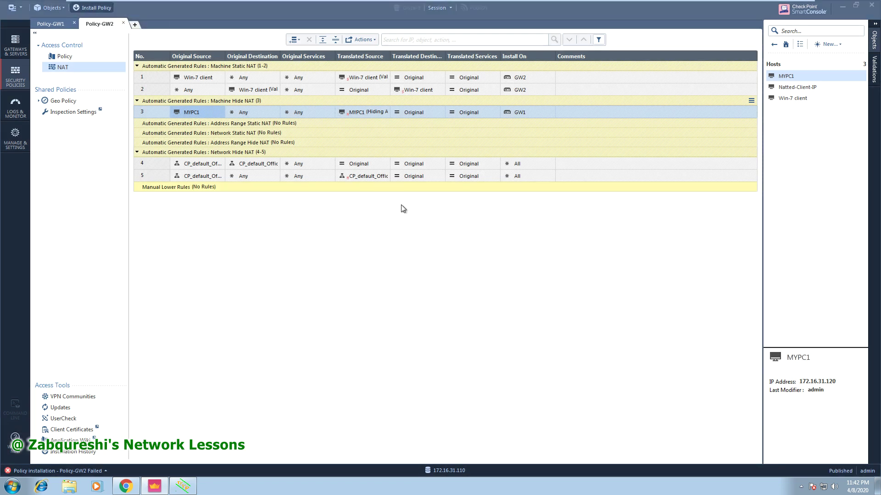
pyautogui.click(471, 134)
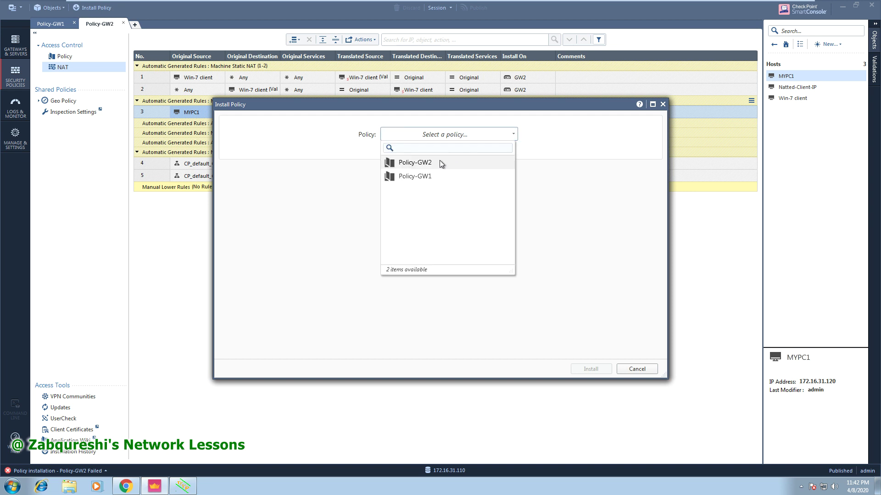
pyautogui.click(438, 161)
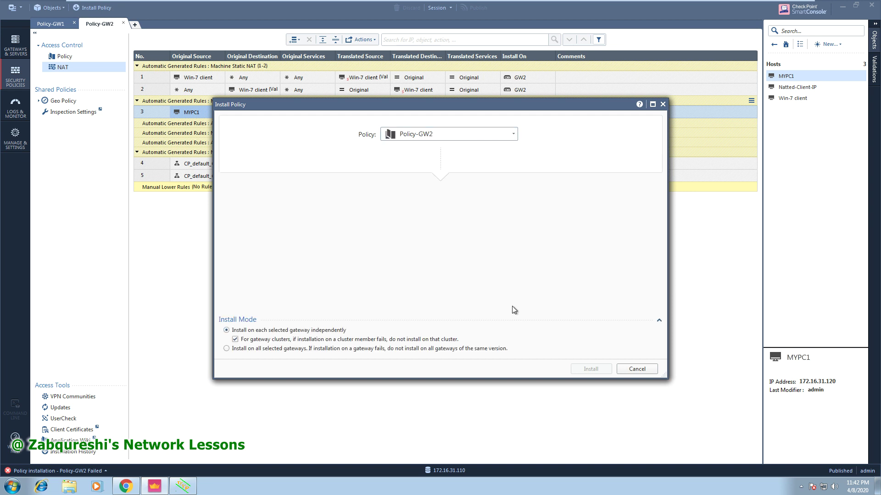
pyautogui.click(454, 134)
pyautogui.click(427, 177)
pyautogui.click(569, 369)
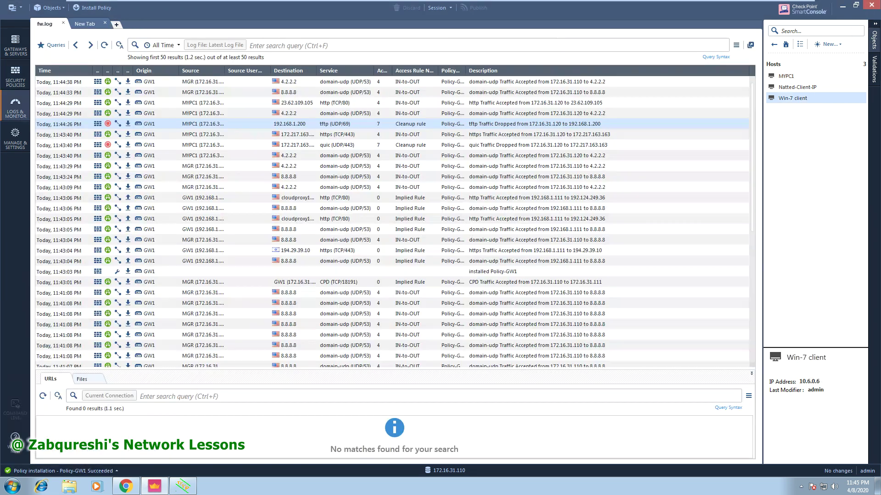
pyautogui.doubleClick(328, 125)
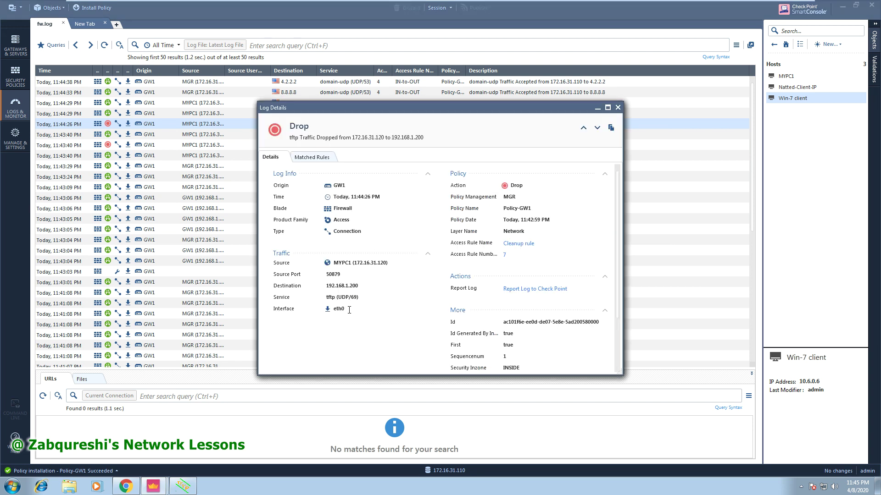
pyautogui.moveTo(326, 297); pyautogui.dragTo(359, 297)
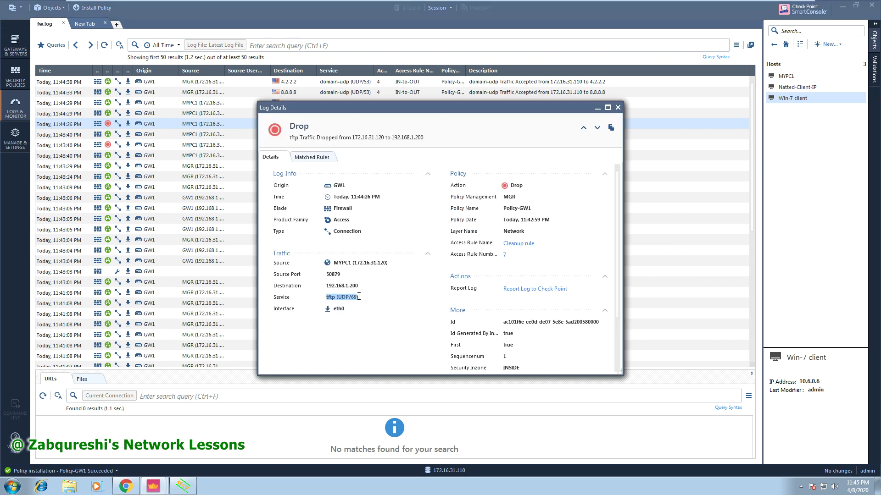
pyautogui.click(618, 107)
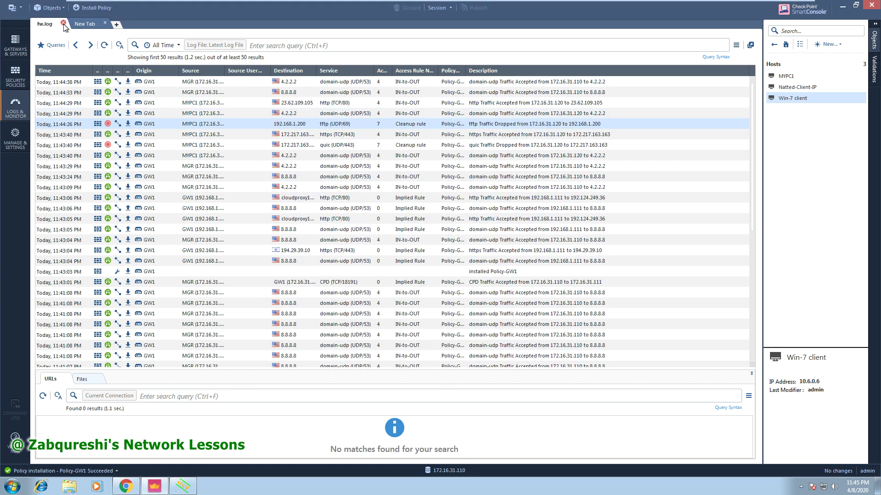
# Add tftp to the services of Policy-GW1's IN-to-OUT rule 4, then publish and install.
pyautogui.click(20, 79)
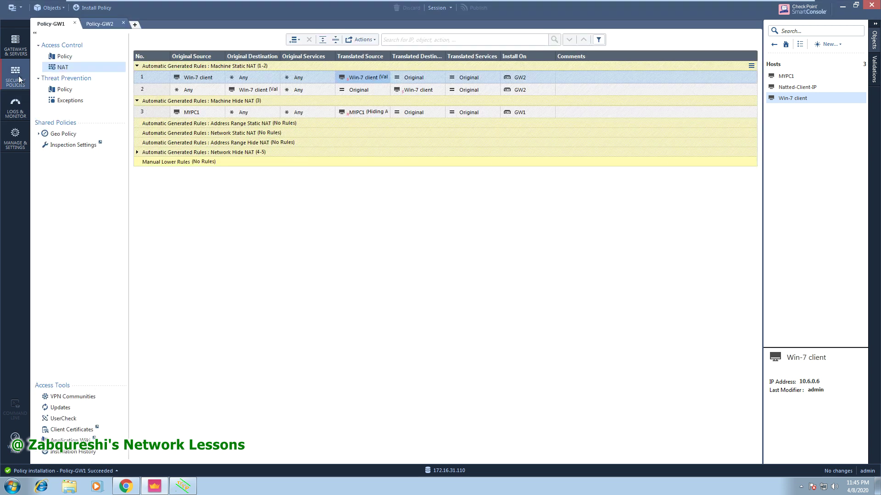
pyautogui.click(73, 60)
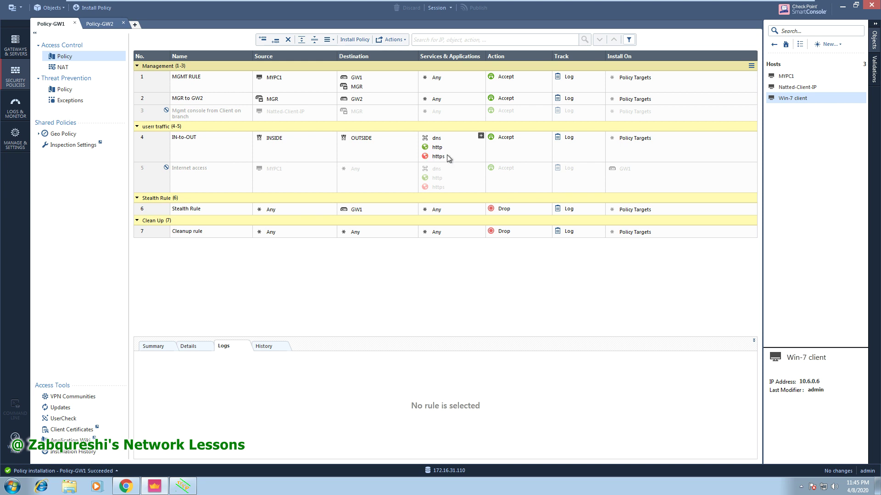
pyautogui.click(482, 137)
pyautogui.click(480, 136)
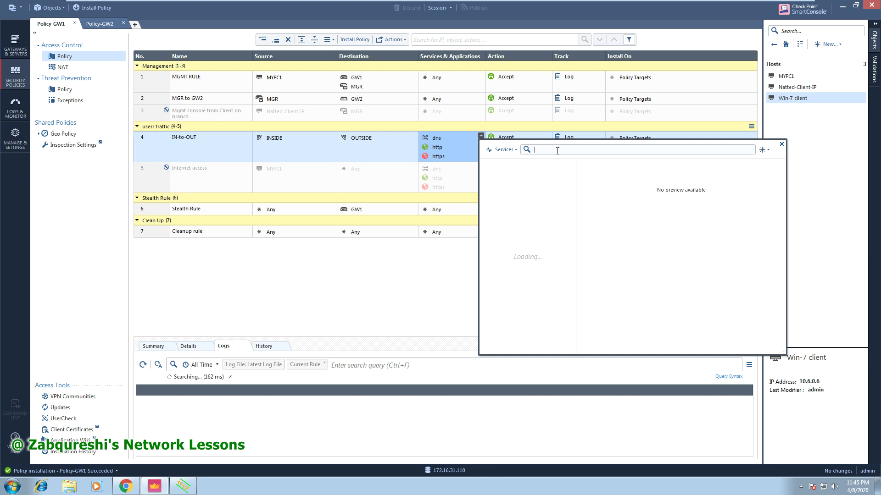
pyautogui.write('tftp')
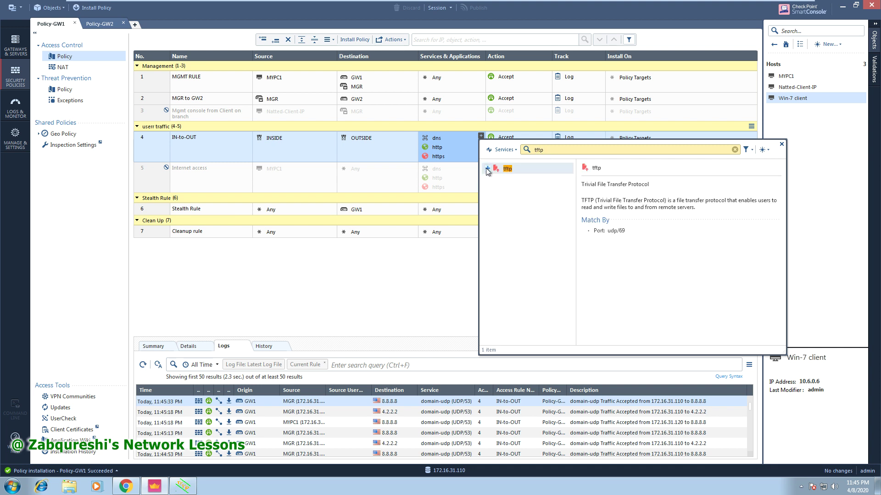
pyautogui.click(487, 168)
pyautogui.click(782, 144)
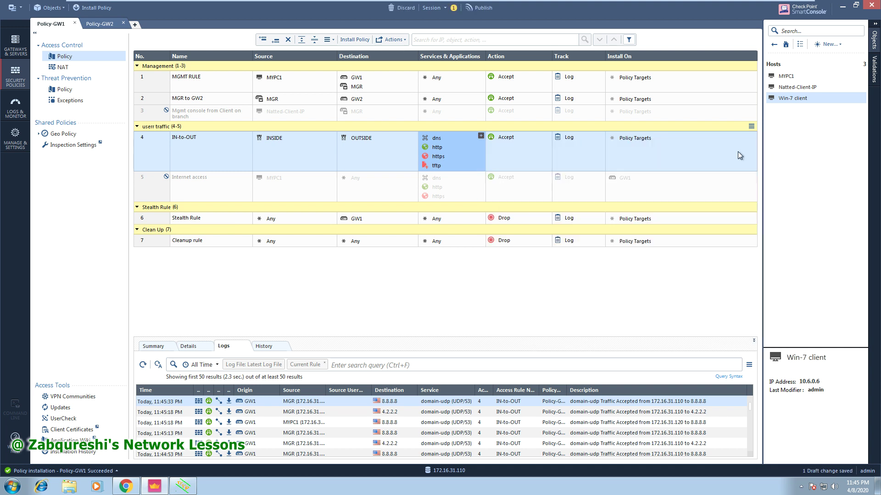
pyautogui.click(95, 8)
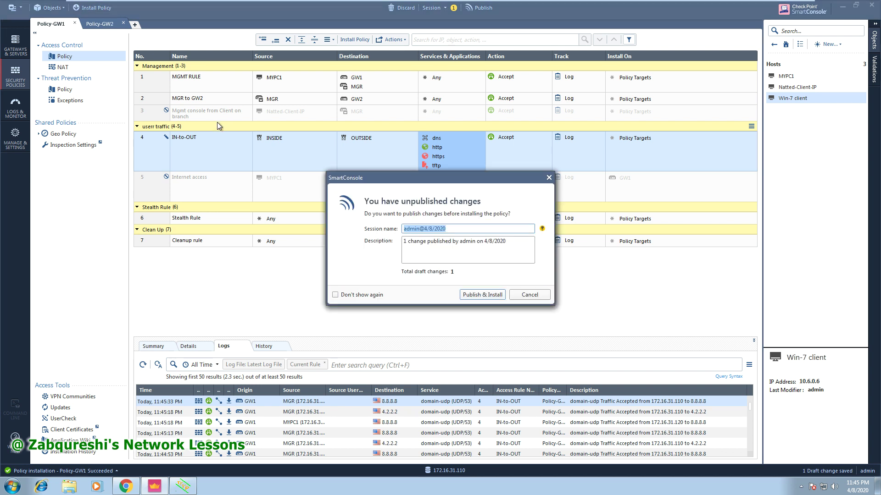
pyautogui.click(486, 293)
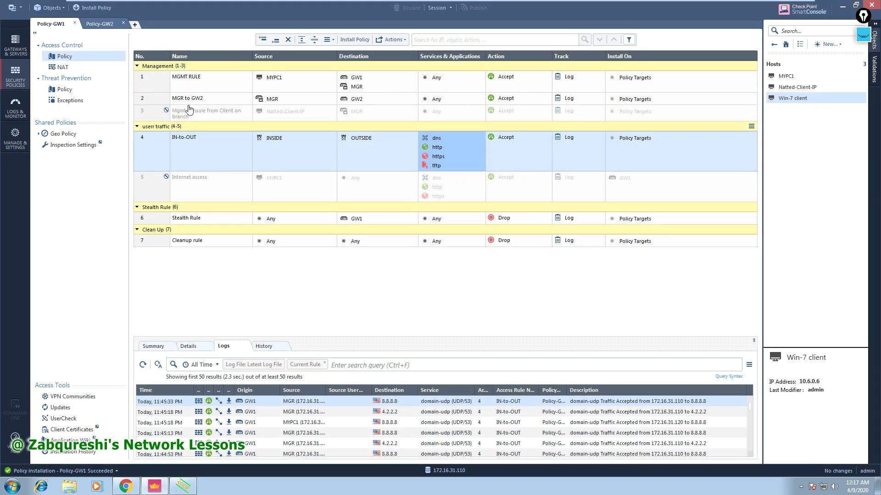
# Install Policy-GW1 on GW1, then view the Policy-GW2 rule base.
pyautogui.click(102, 9)
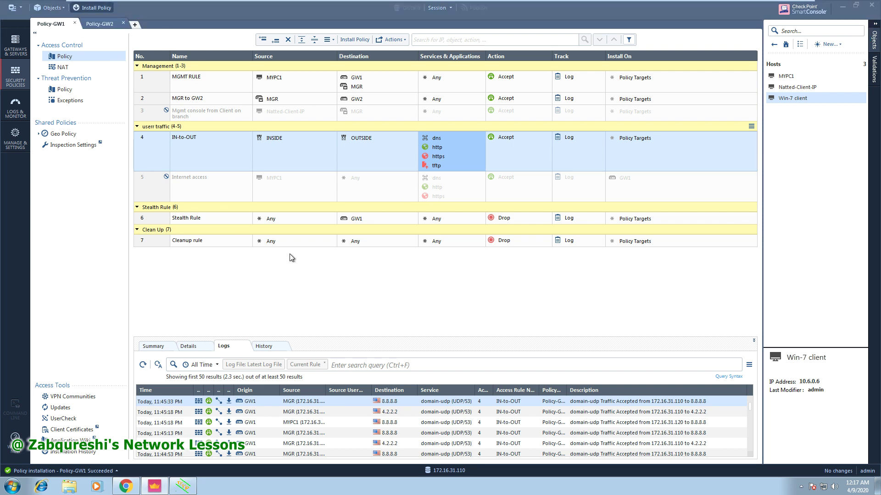
pyautogui.click(454, 134)
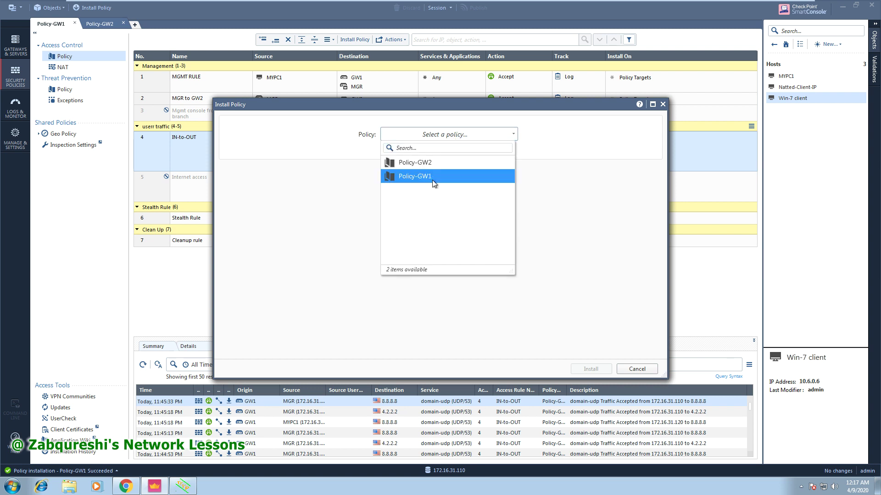
pyautogui.click(431, 178)
pyautogui.click(582, 371)
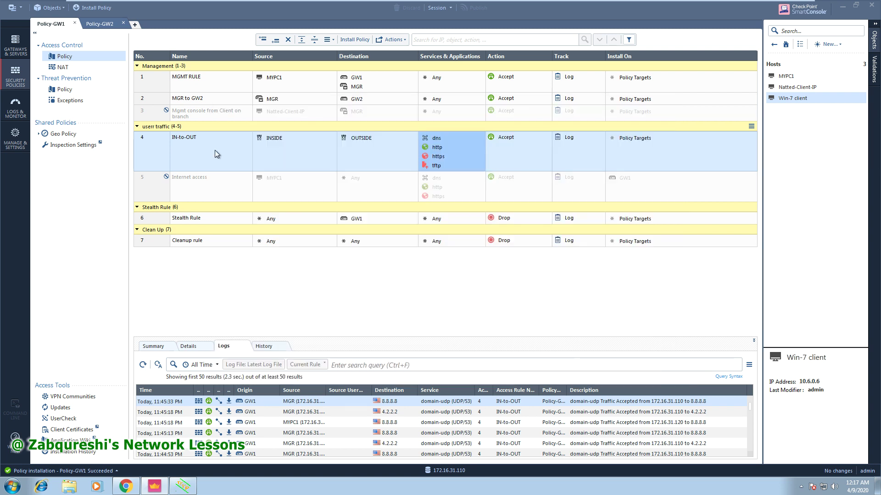
pyautogui.click(100, 23)
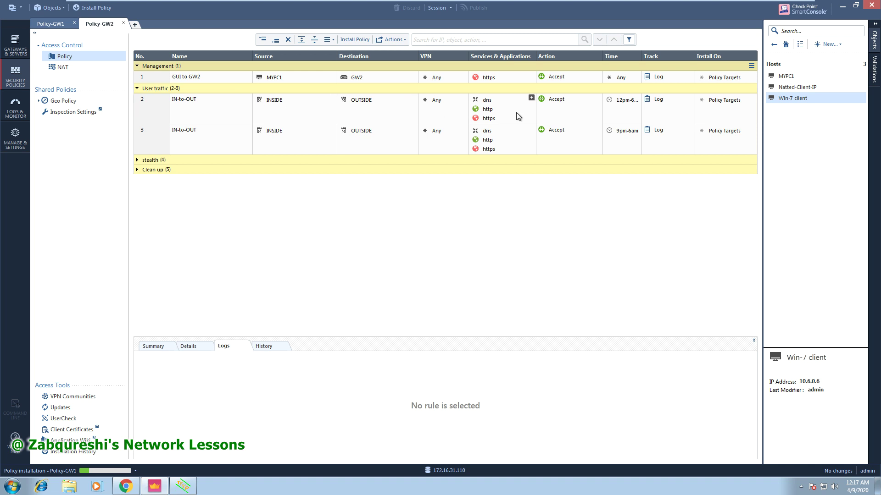
# Insert a new rule 4 below rule 3 named TFTP traffic.
pyautogui.rightClick(159, 141)
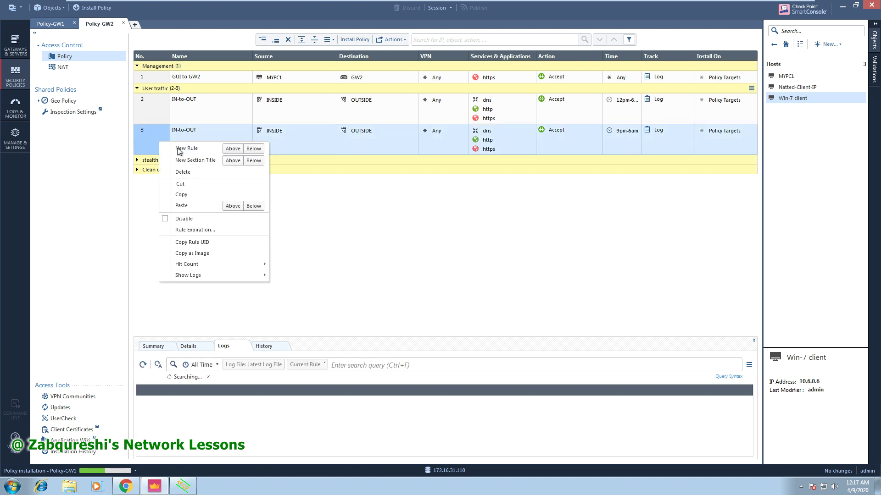
pyautogui.click(246, 150)
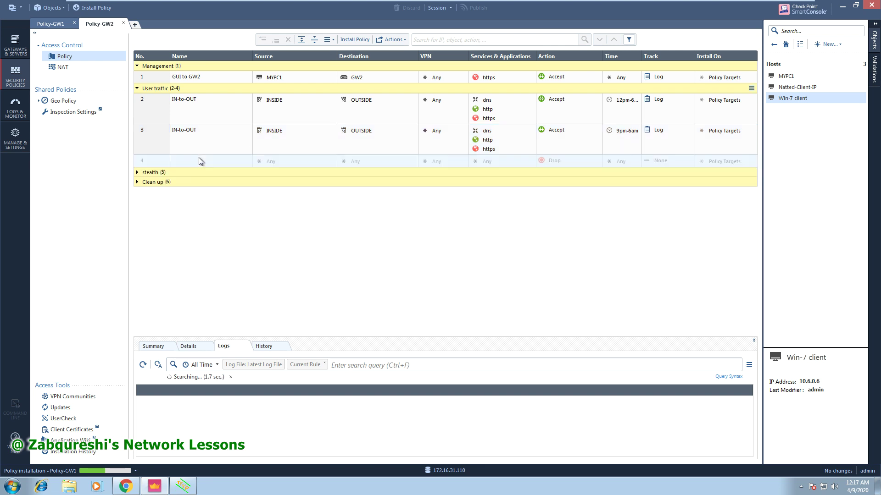
pyautogui.click(228, 162)
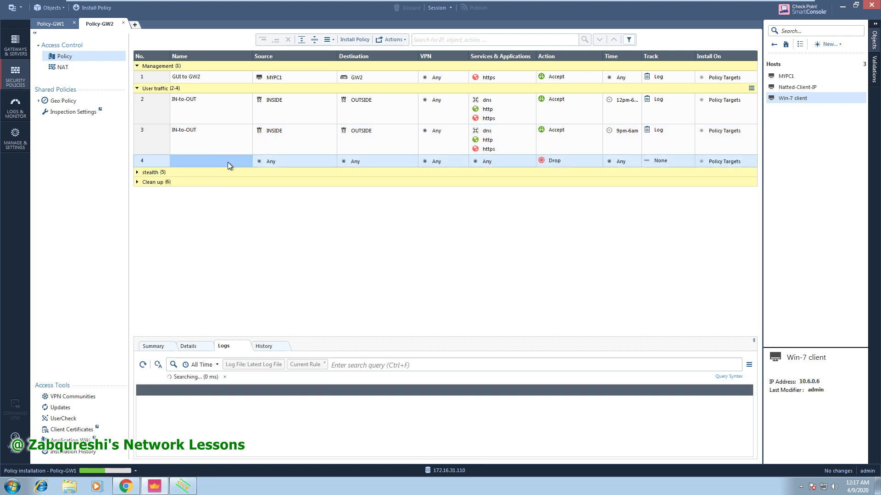
pyautogui.click(203, 162)
pyautogui.write('TFTP traffic')
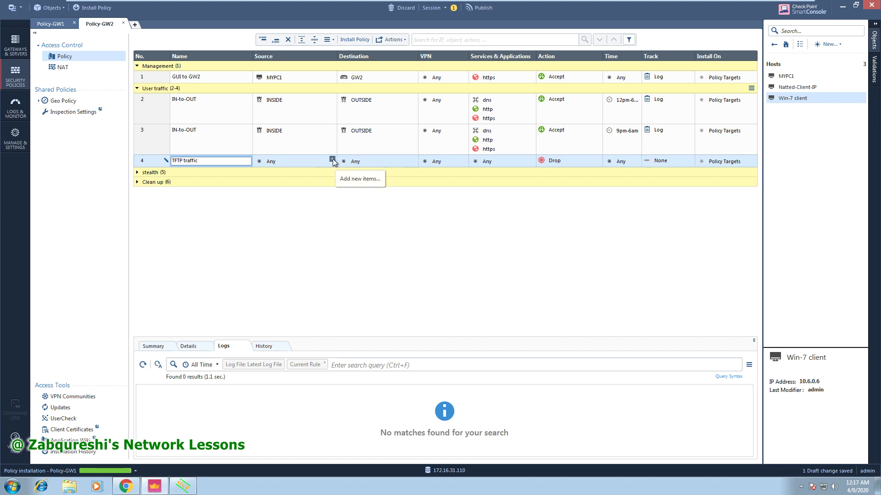
pyautogui.click(333, 159)
# Give rule 4 source Any, destination Win-7 client and service tftp.
pyautogui.click(332, 159)
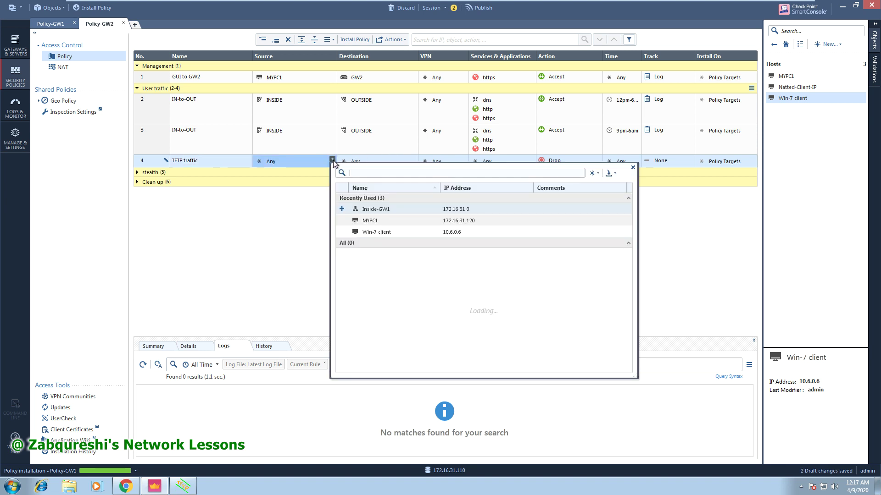
pyautogui.click(632, 167)
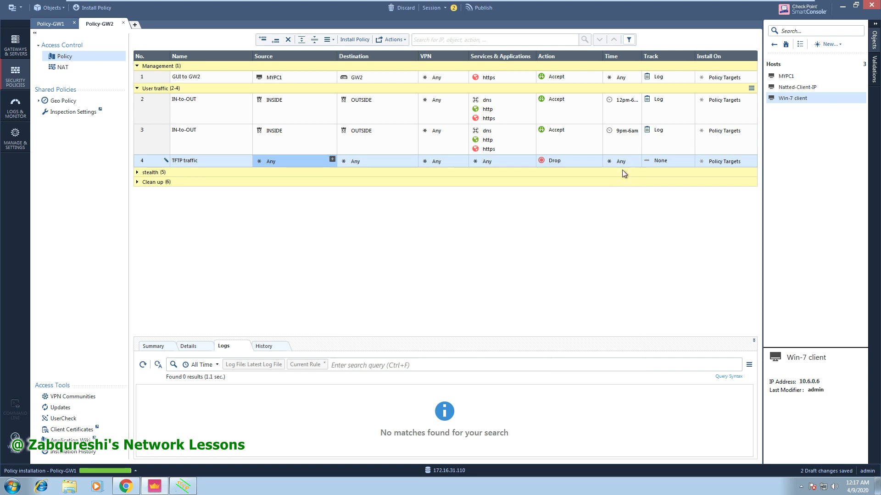
pyautogui.click(414, 158)
pyautogui.click(415, 159)
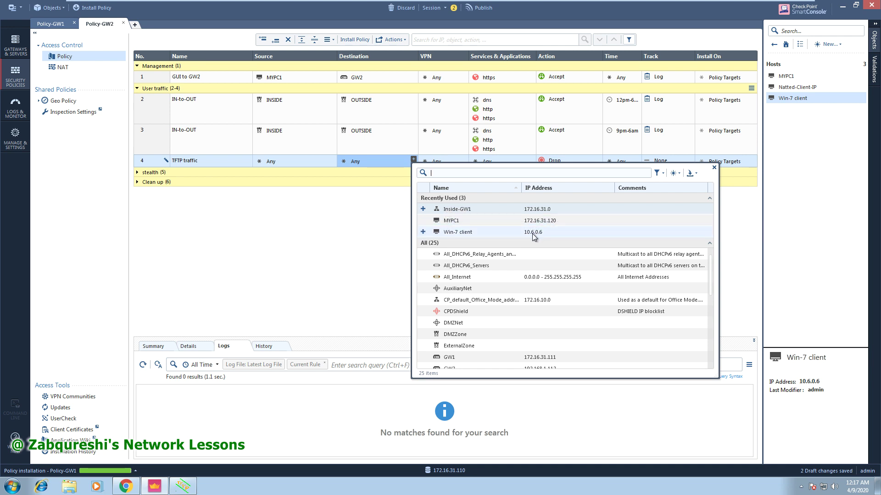
pyautogui.click(424, 232)
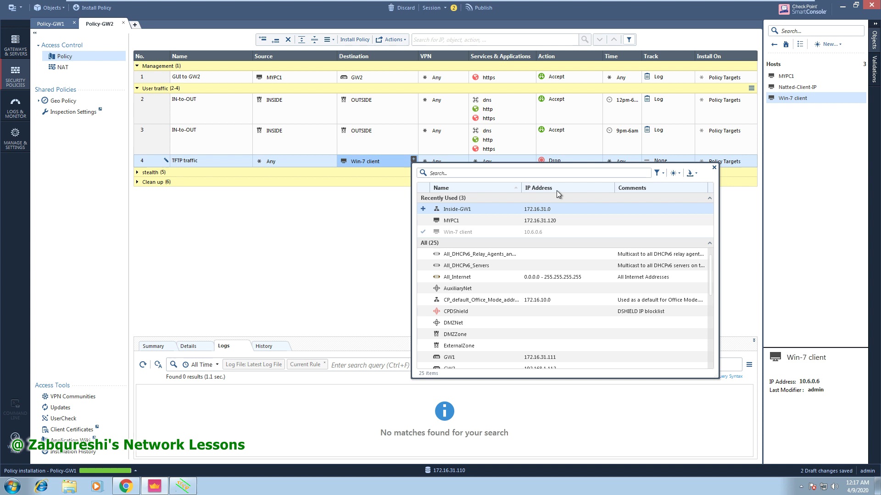
pyautogui.click(715, 168)
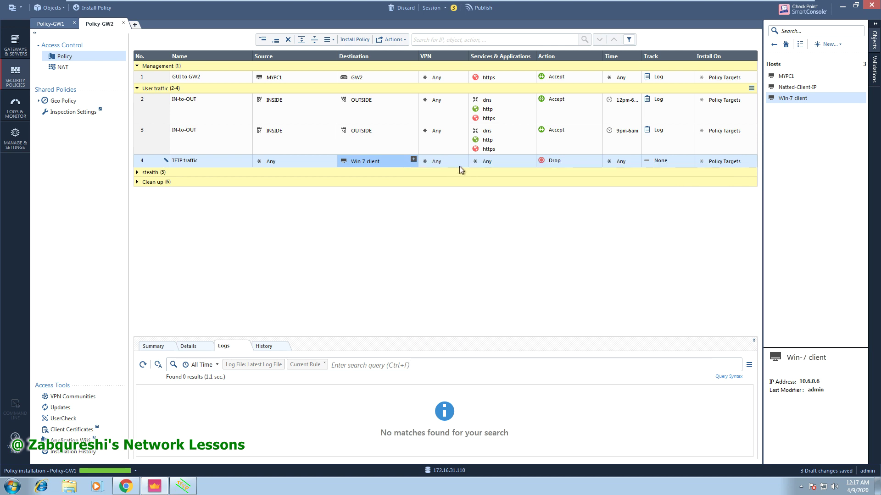
pyautogui.click(531, 160)
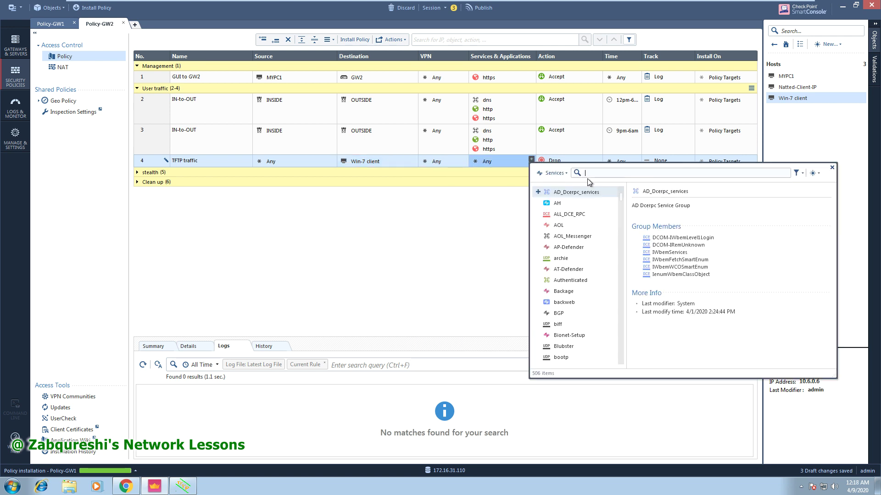
pyautogui.write('tftp')
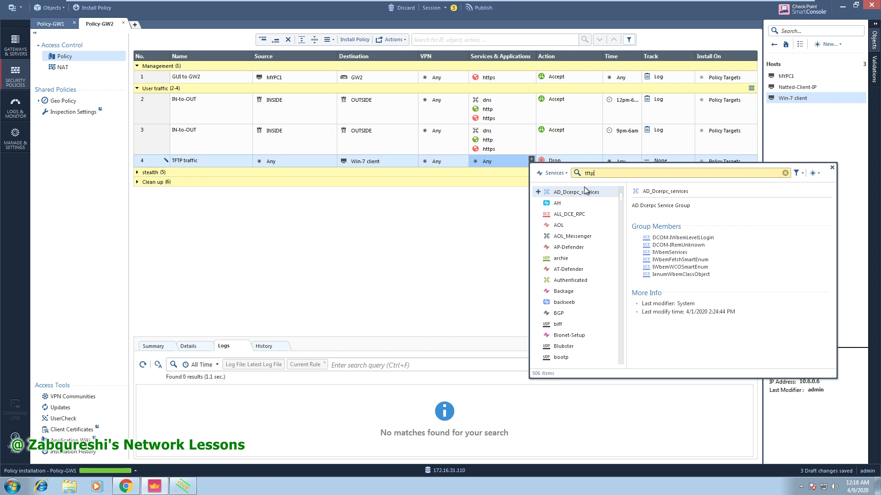
pyautogui.click(538, 193)
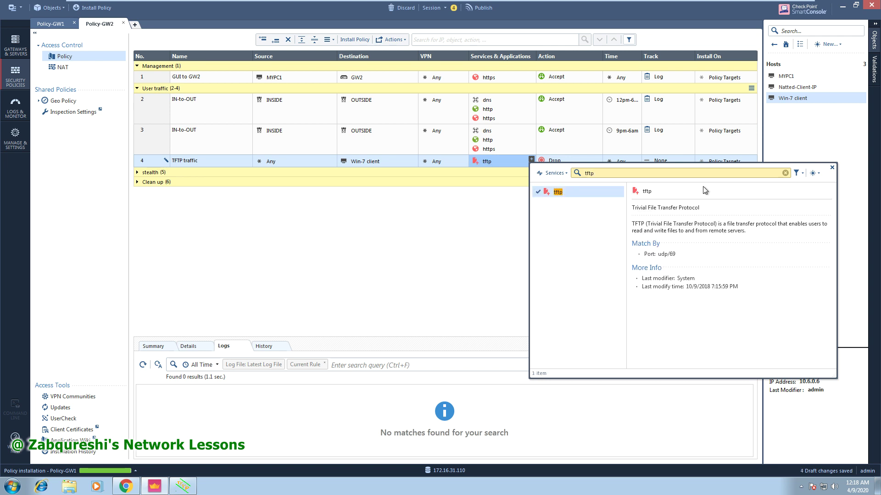
pyautogui.click(832, 168)
# Set rule 4 to Accept with Log tracking, then publish and install.
pyautogui.click(599, 159)
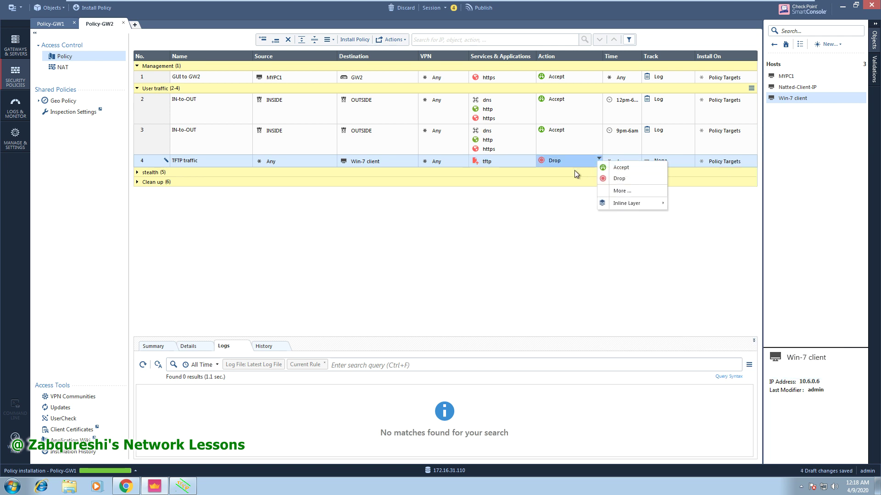
pyautogui.click(604, 167)
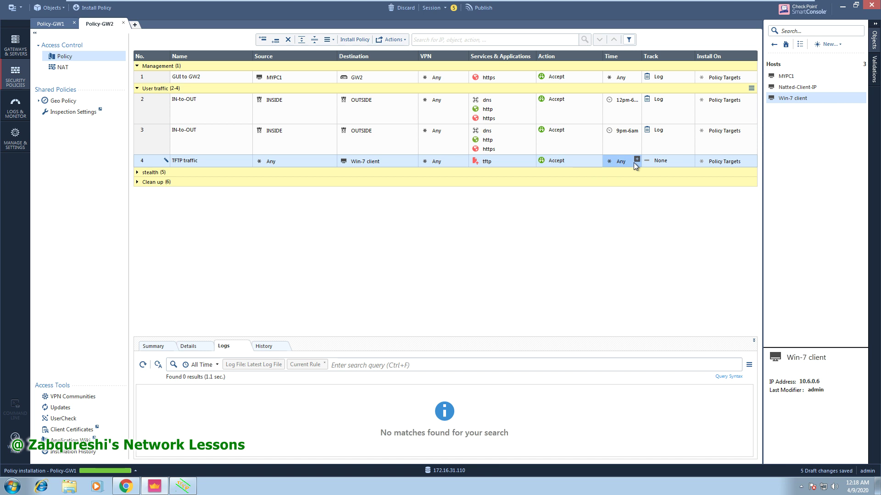
pyautogui.click(678, 162)
pyautogui.click(696, 179)
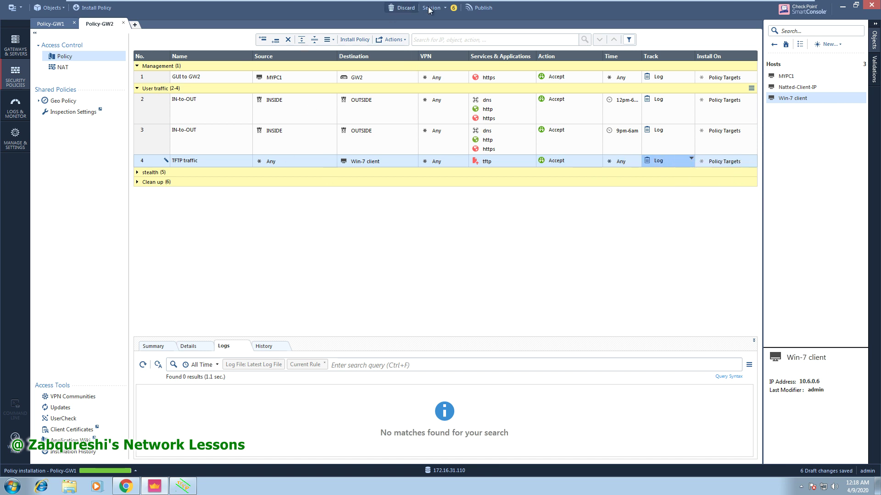
pyautogui.click(96, 8)
pyautogui.click(468, 293)
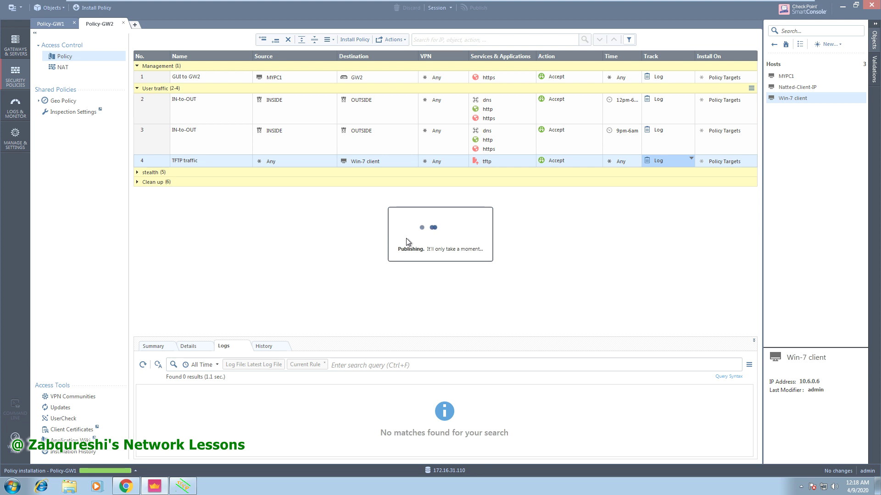
# Install Policy-GW2 on gateway GW2.
pyautogui.hotkey('ctrl', 'shift', 'Return')
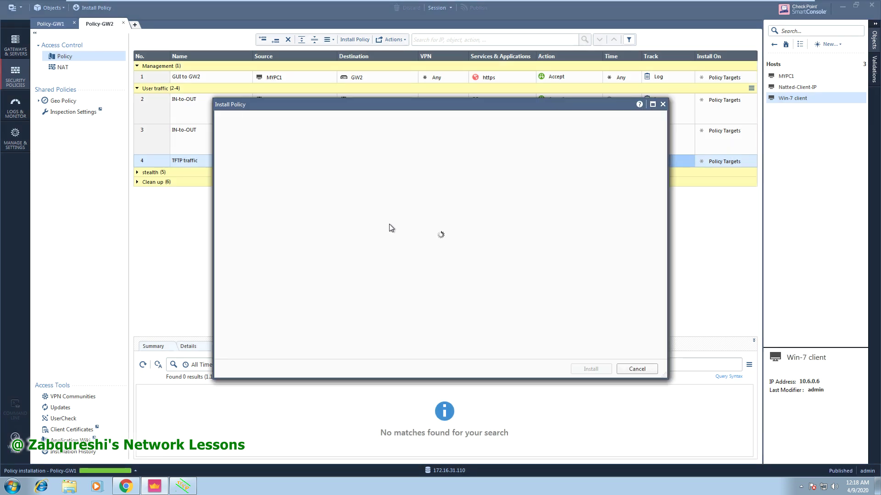
pyautogui.click(458, 133)
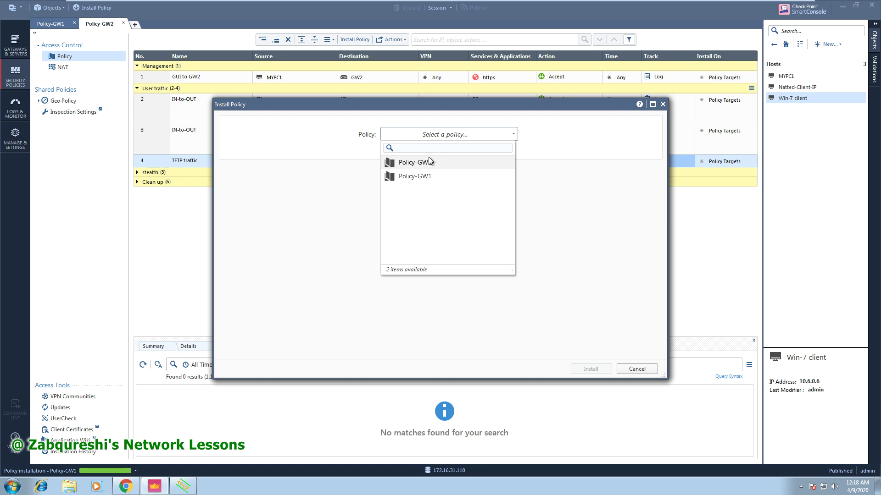
pyautogui.click(589, 370)
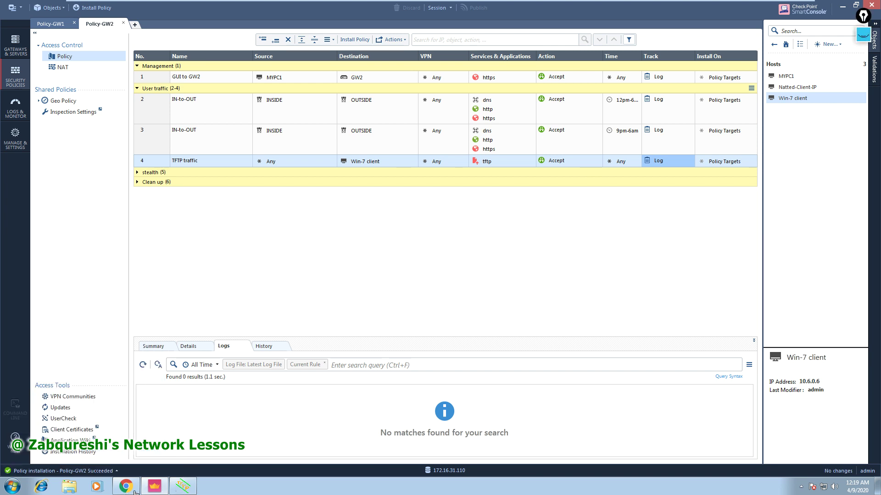
# Dismiss the timeout error and check that the local Documents\Demo file is still empty.
pyautogui.click(183, 487)
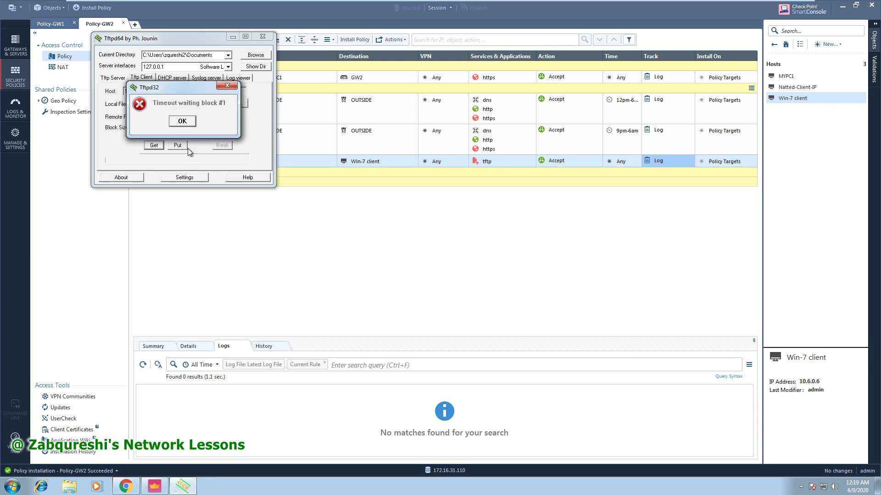
pyautogui.click(185, 123)
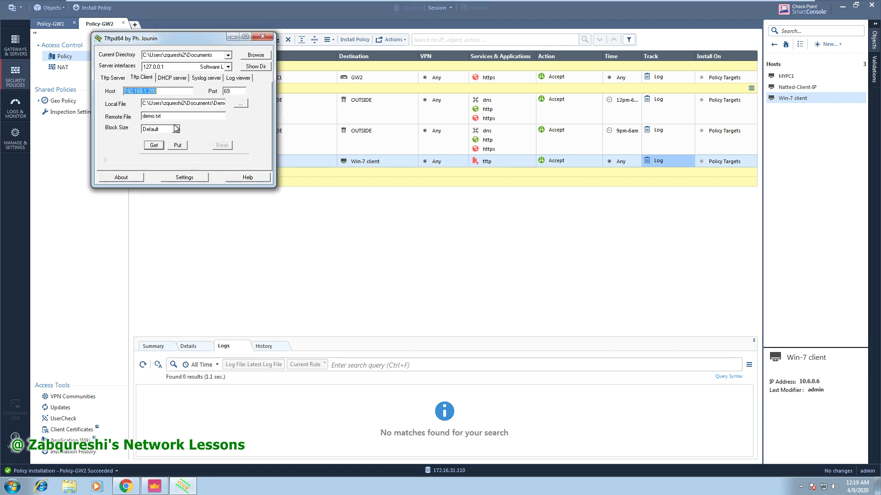
pyautogui.click(70, 487)
pyautogui.doubleClick(297, 179)
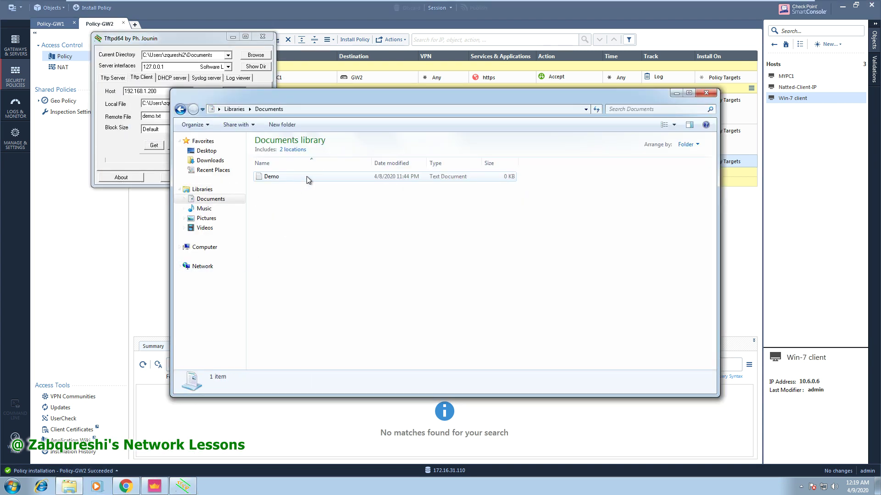
pyautogui.click(308, 176)
pyautogui.click(329, 196)
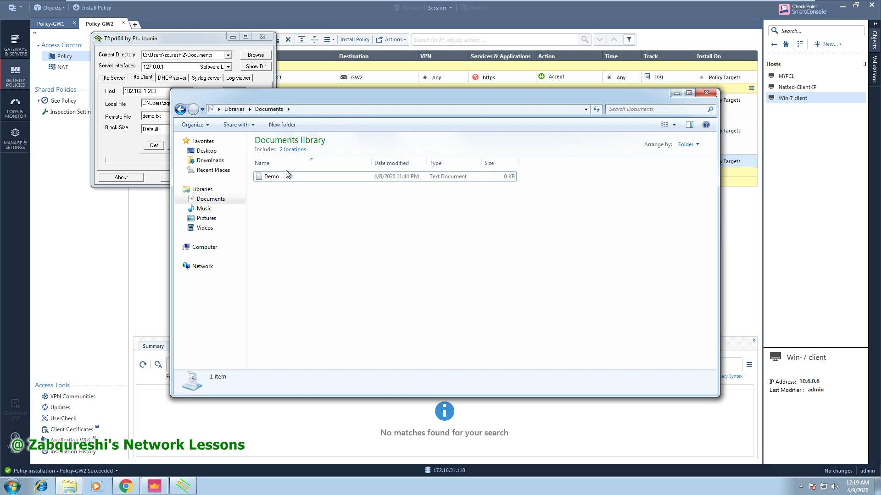
pyautogui.doubleClick(279, 180)
pyautogui.click(750, 108)
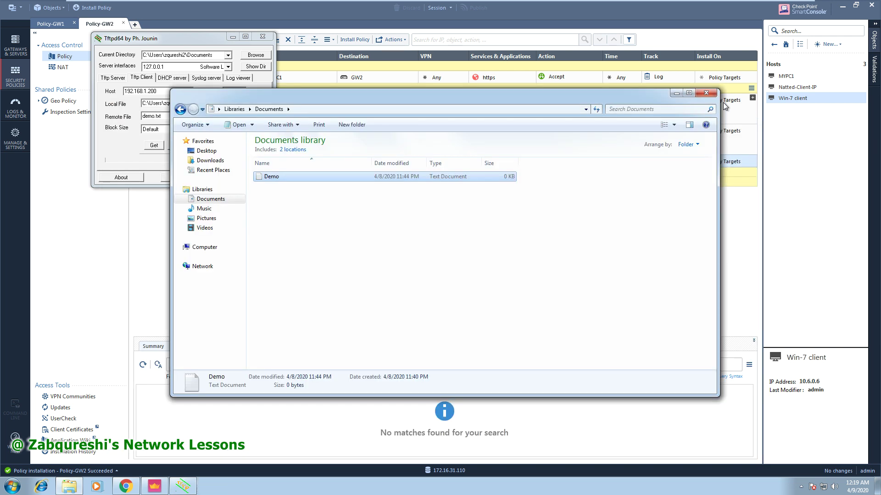
pyautogui.click(527, 91)
# Download demo.txt again, overwriting the local Demo file, and acknowledge the success.
pyautogui.click(219, 167)
pyautogui.click(157, 147)
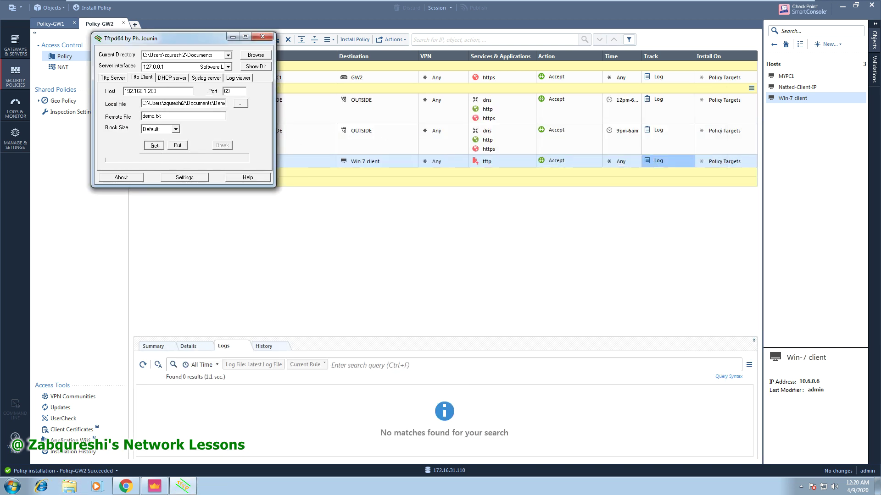
pyautogui.click(155, 122)
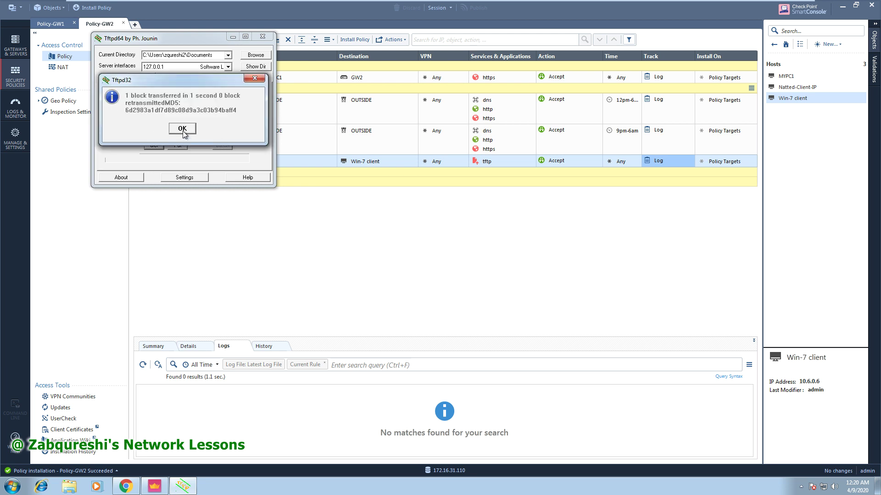
pyautogui.click(182, 129)
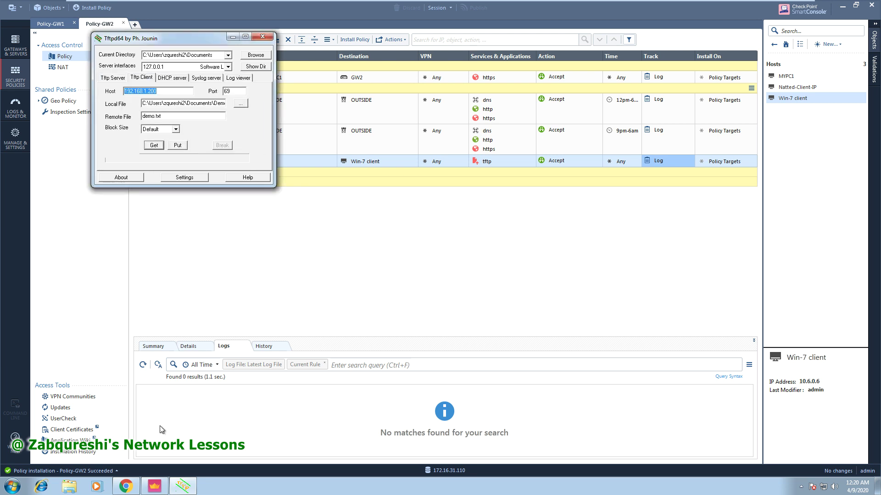
# Open Documents\Demo to confirm it now holds the D-Nat demo text.
pyautogui.click(69, 486)
pyautogui.doubleClick(285, 174)
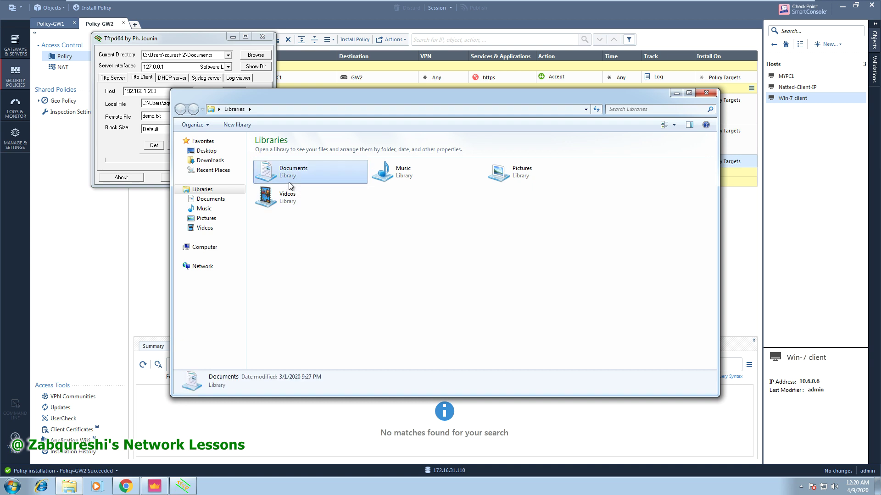
pyautogui.doubleClick(284, 177)
pyautogui.moveTo(278, 137); pyautogui.dragTo(115, 133)
pyautogui.click(161, 184)
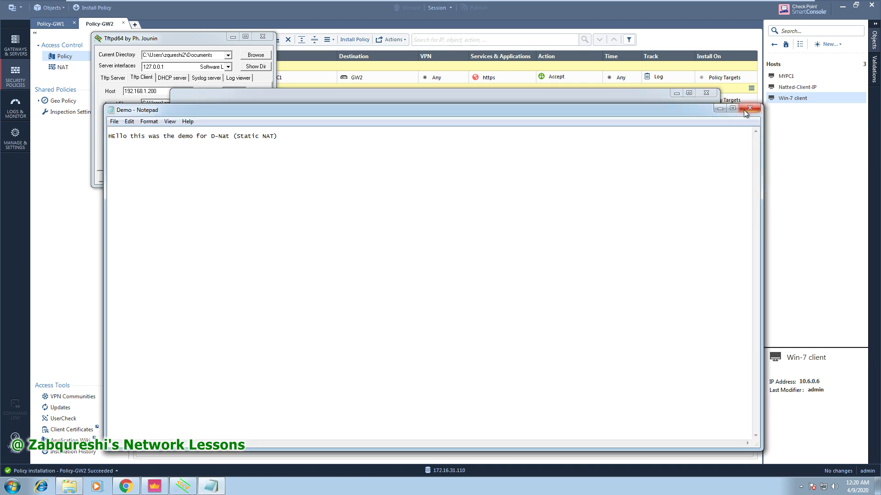
pyautogui.click(743, 110)
pyautogui.click(706, 92)
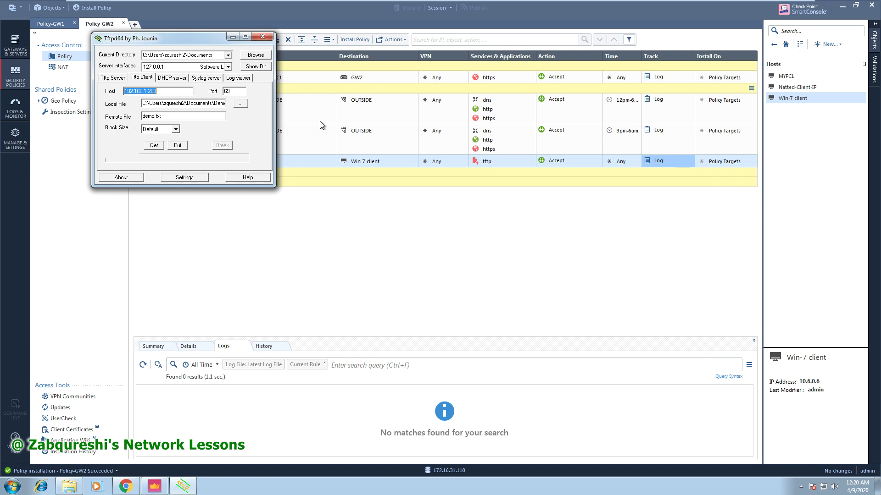
# Refresh the logs for rule 4 and open the accepted tftp log entry.
pyautogui.click(232, 37)
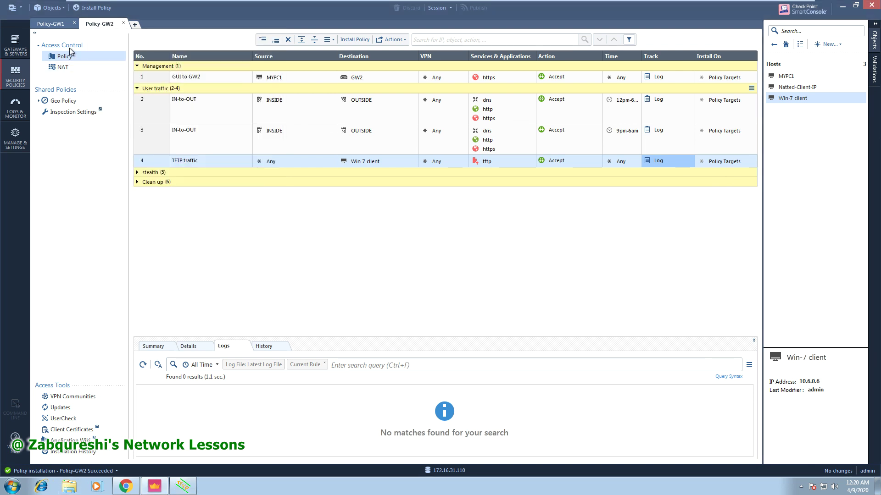
pyautogui.click(150, 164)
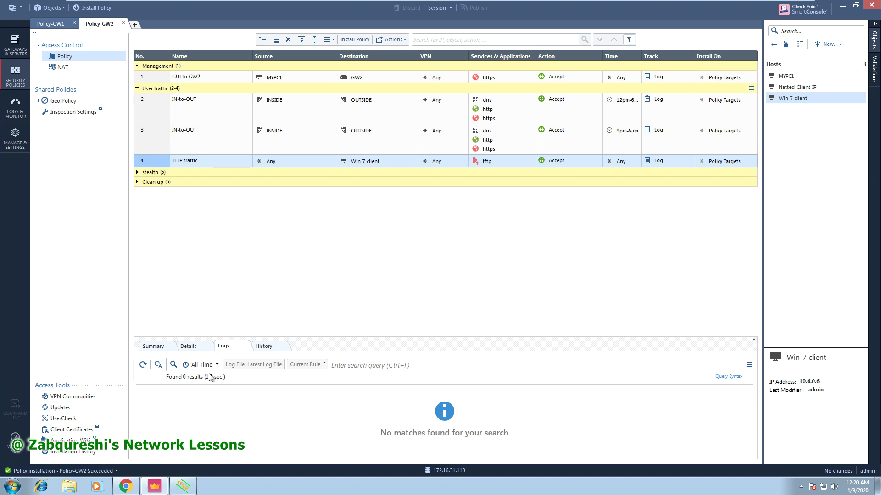
pyautogui.click(143, 364)
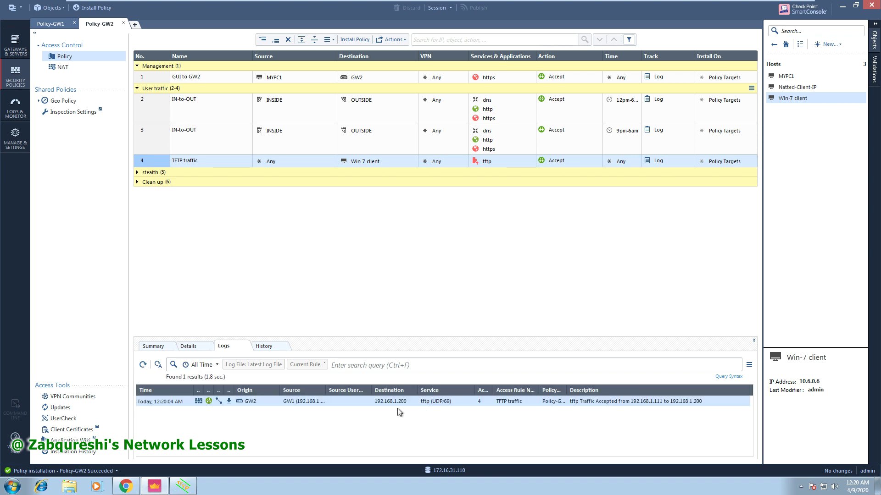
pyautogui.doubleClick(388, 403)
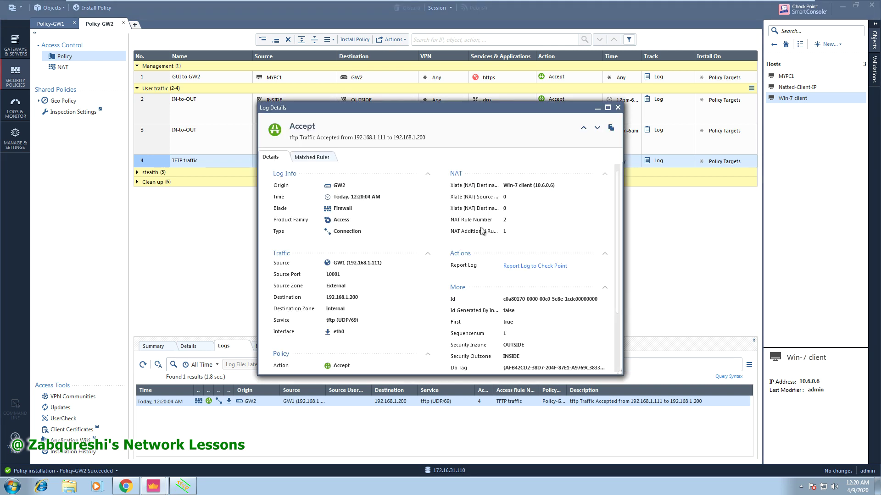
# Review the full log details: source 192.168.1.111, origin GW2, translated destination Win-7 client.
pyautogui.click(608, 107)
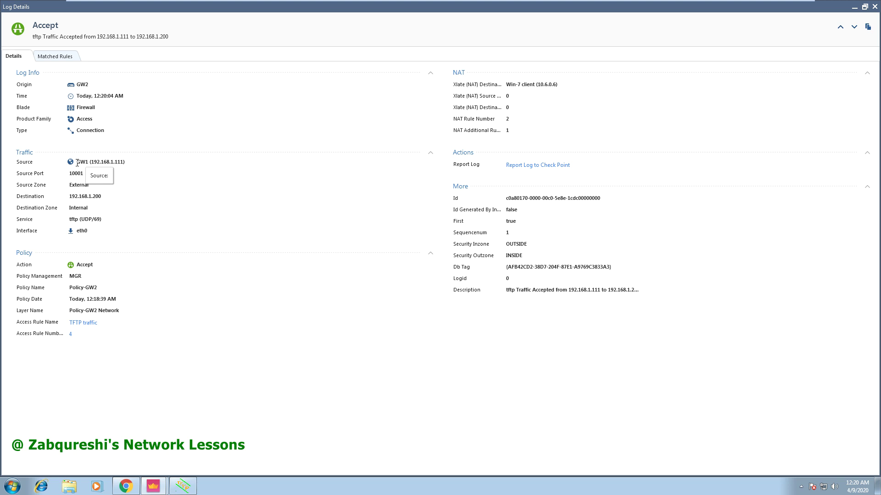
pyautogui.moveTo(76, 162); pyautogui.dragTo(130, 163)
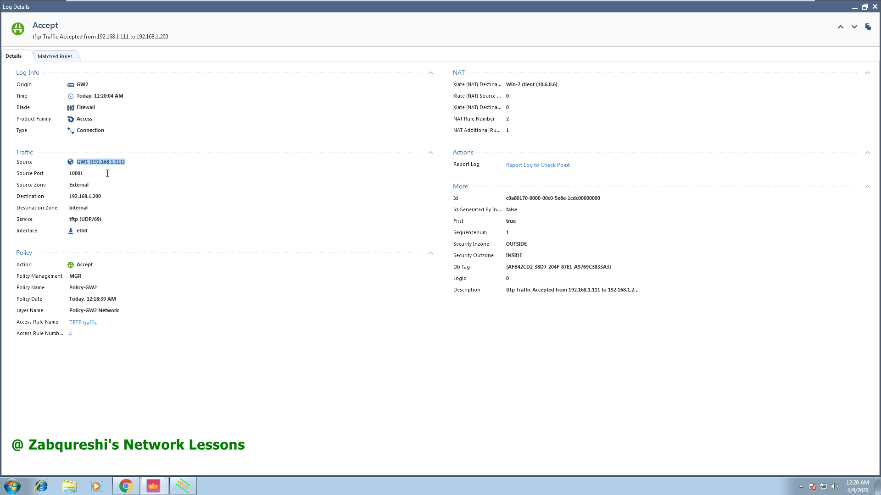
pyautogui.click(91, 200)
pyautogui.moveTo(81, 160); pyautogui.dragTo(127, 161)
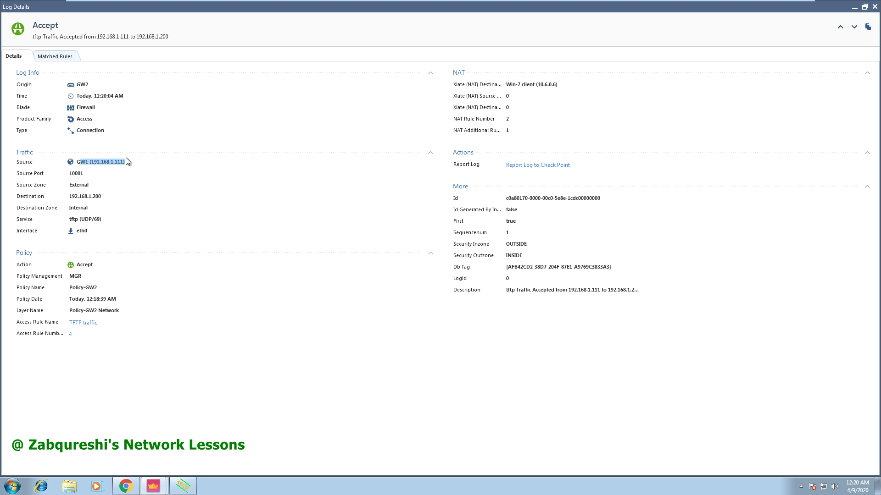
pyautogui.doubleClick(80, 84)
pyautogui.moveTo(489, 84); pyautogui.dragTo(564, 84)
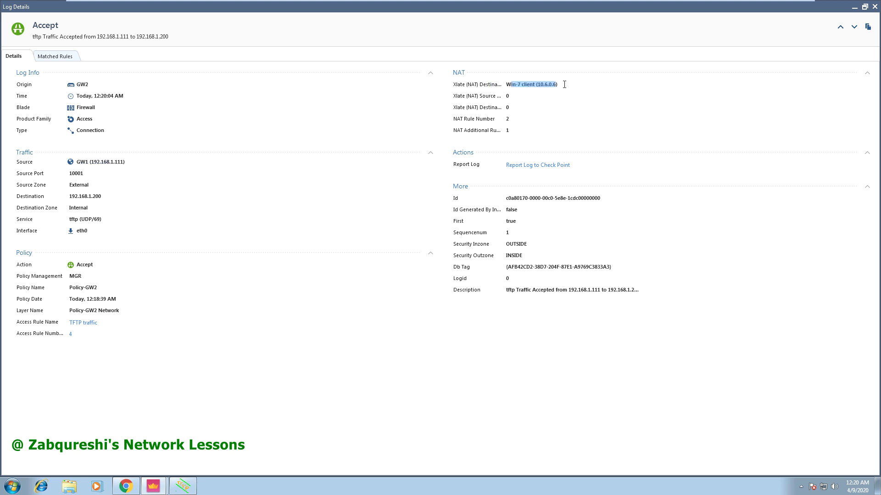
pyautogui.click(508, 120)
pyautogui.click(873, 7)
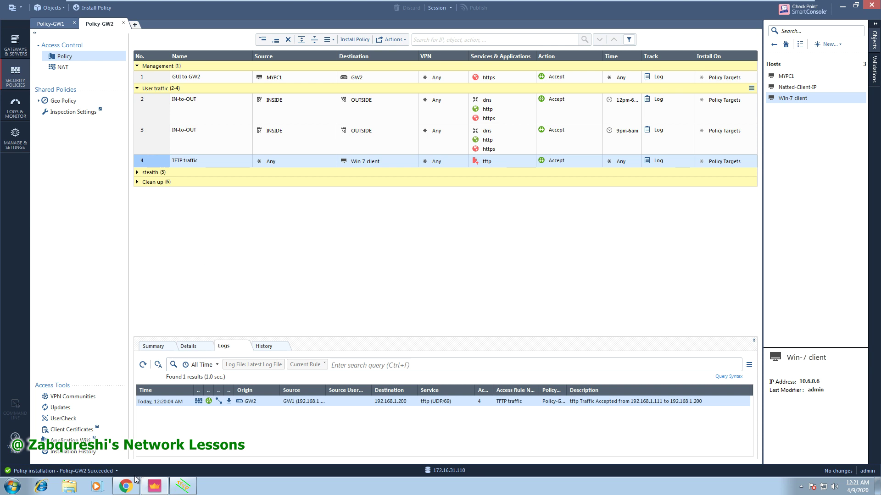
# On the Windows 7 client, check that Tftpd64's TFTP port setting is 69.
pyautogui.click(183, 486)
pyautogui.click(186, 493)
pyautogui.click(667, 6)
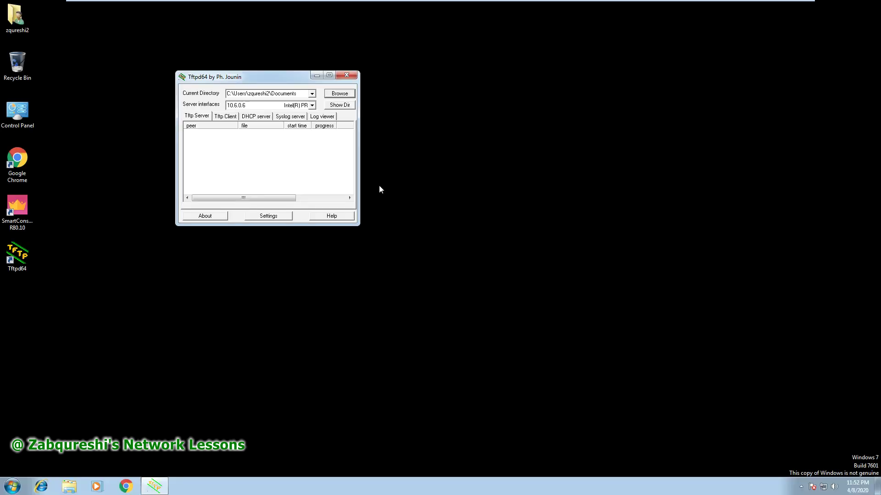
pyautogui.click(268, 216)
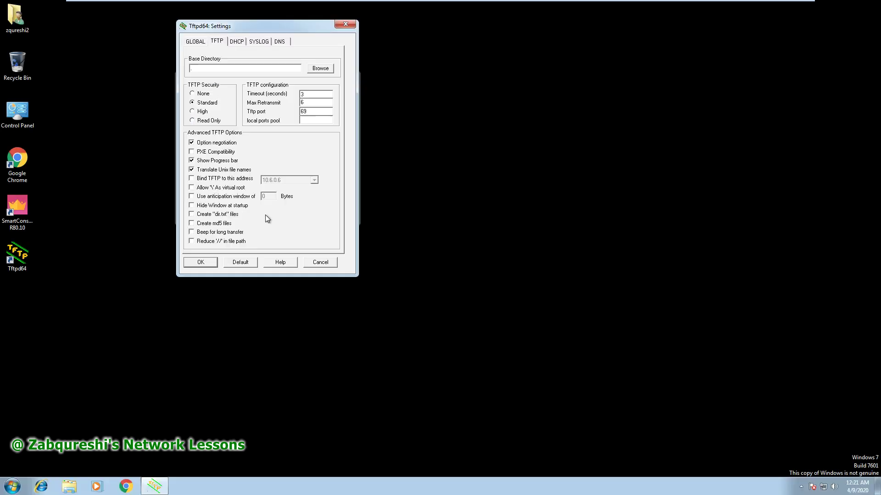
pyautogui.moveTo(310, 112); pyautogui.dragTo(297, 111)
# Close the settings without changes and exit Tftpd64.
pyautogui.click(346, 24)
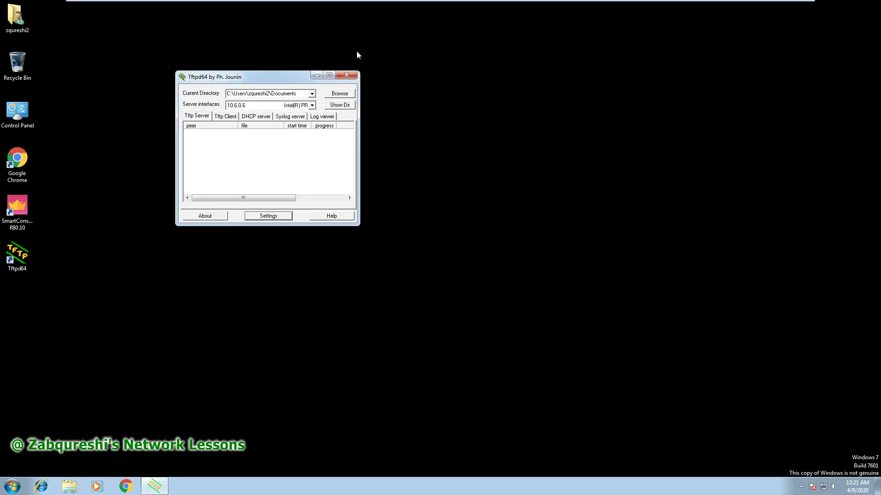
pyautogui.click(351, 75)
pyautogui.moveTo(430, 4)
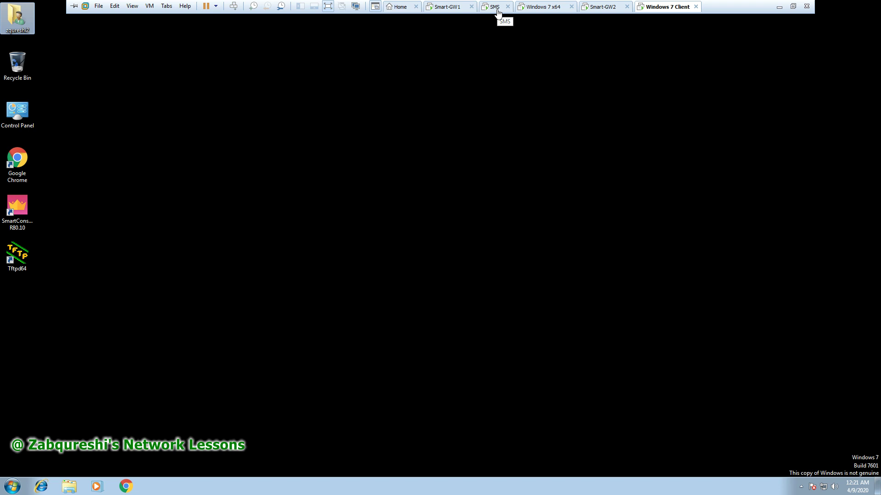
# Insert a new empty NAT rule at the top of Policy-GW2's NAT rules.
pyautogui.click(542, 9)
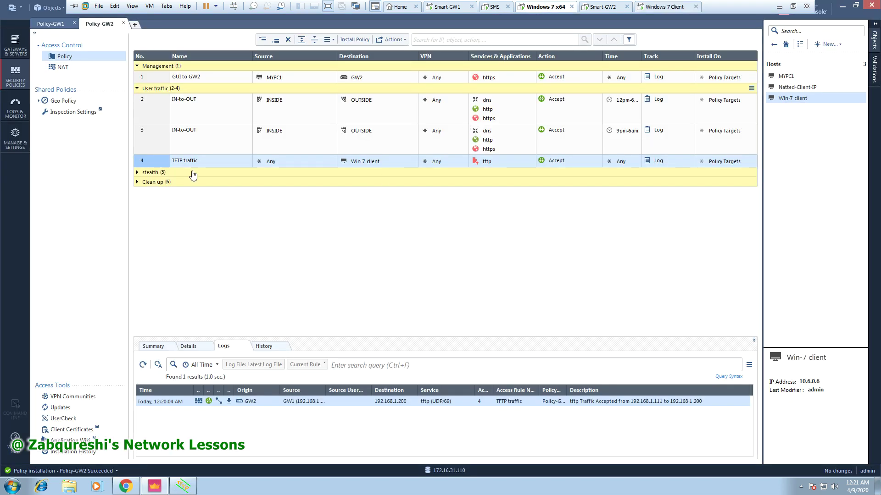
pyautogui.click(75, 69)
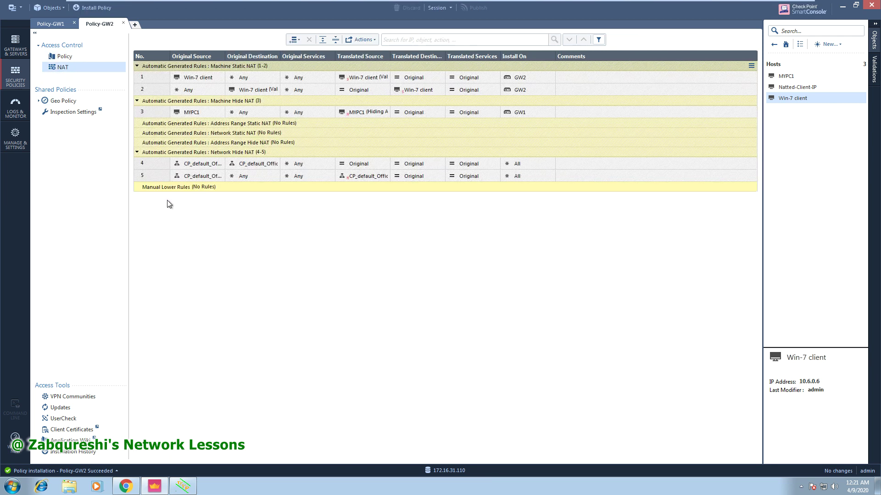
pyautogui.rightClick(149, 190)
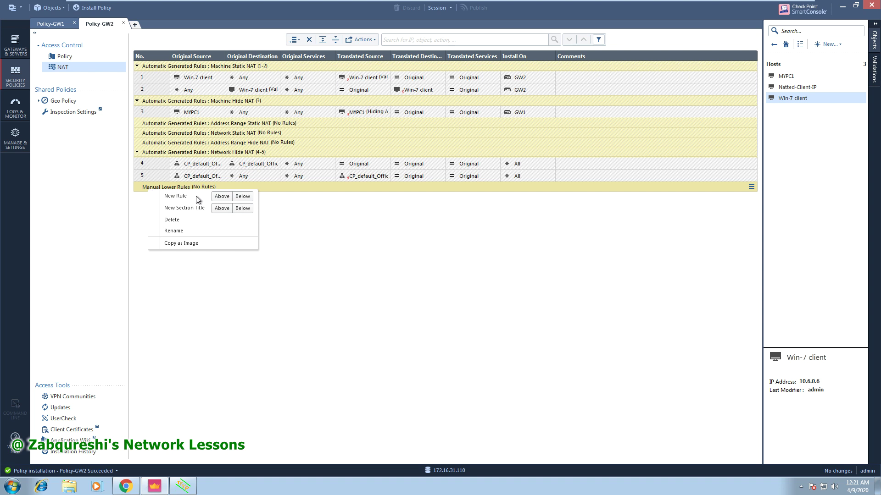
pyautogui.rightClick(152, 67)
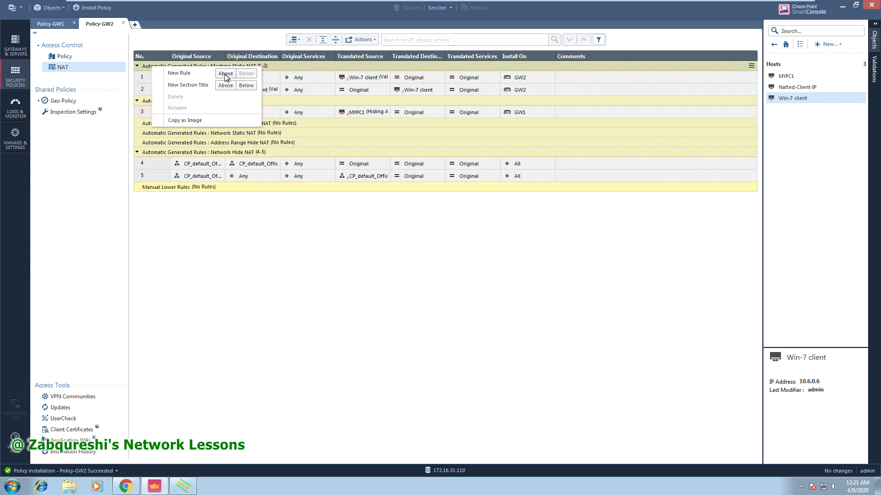
pyautogui.click(225, 75)
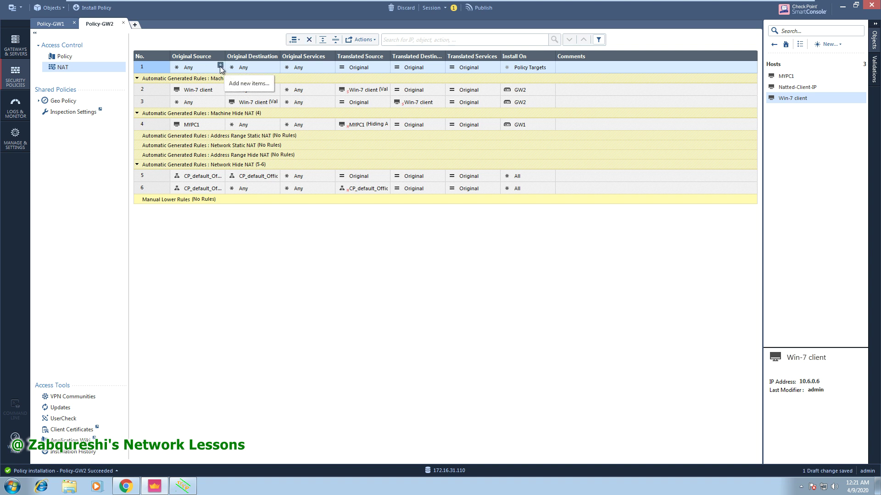
# Make Win-7 client rule 1's original source and GW2 its translated source, then start publishing.
pyautogui.click(220, 66)
pyautogui.click(201, 95)
pyautogui.moveTo(201, 97); pyautogui.dragTo(199, 71)
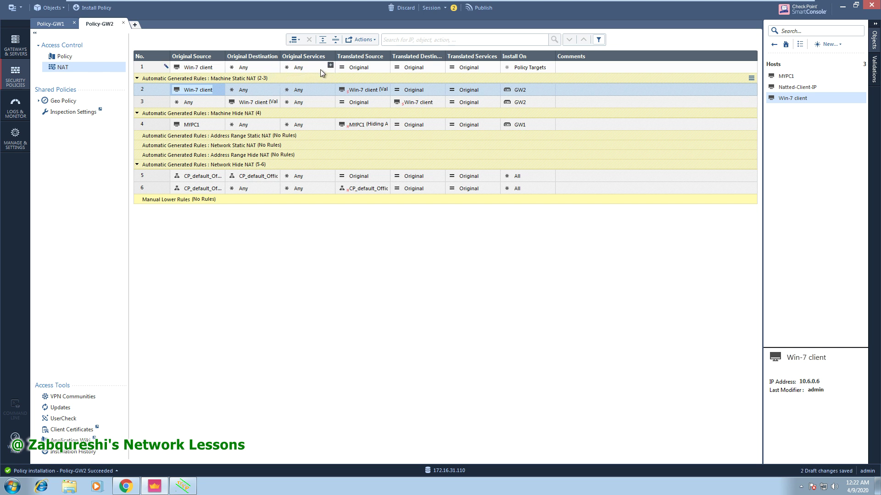
pyautogui.click(385, 66)
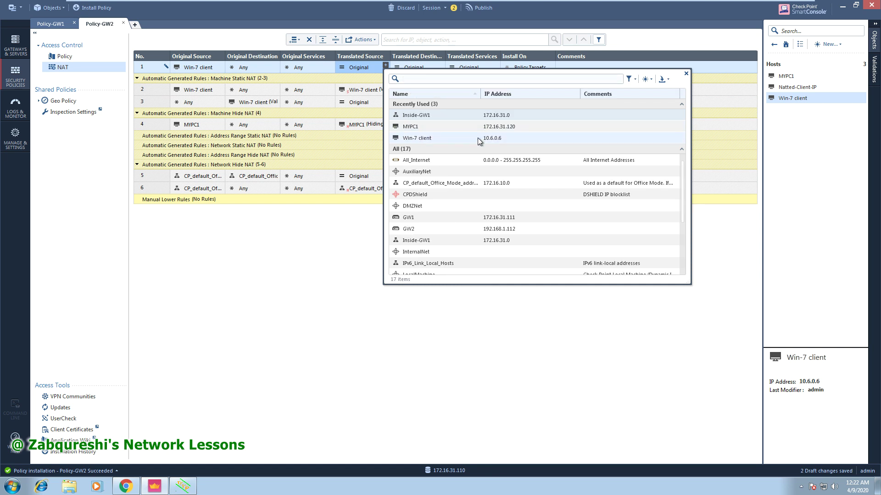
pyautogui.click(413, 230)
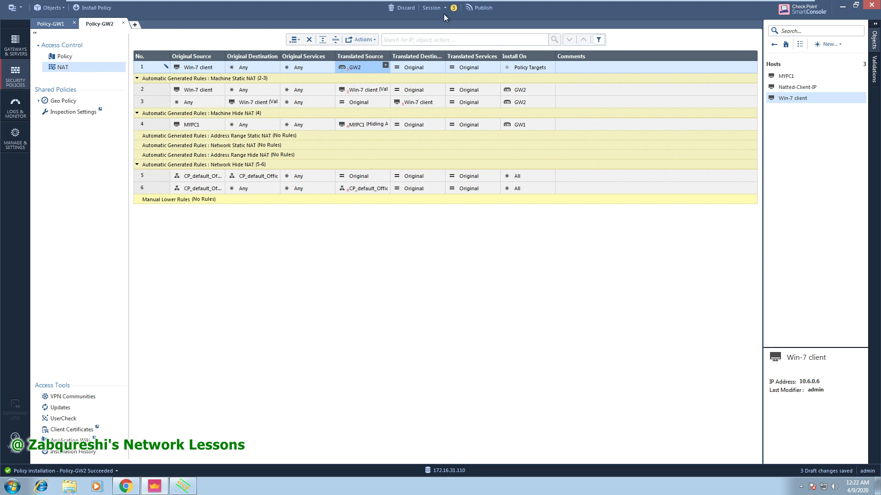
pyautogui.click(477, 8)
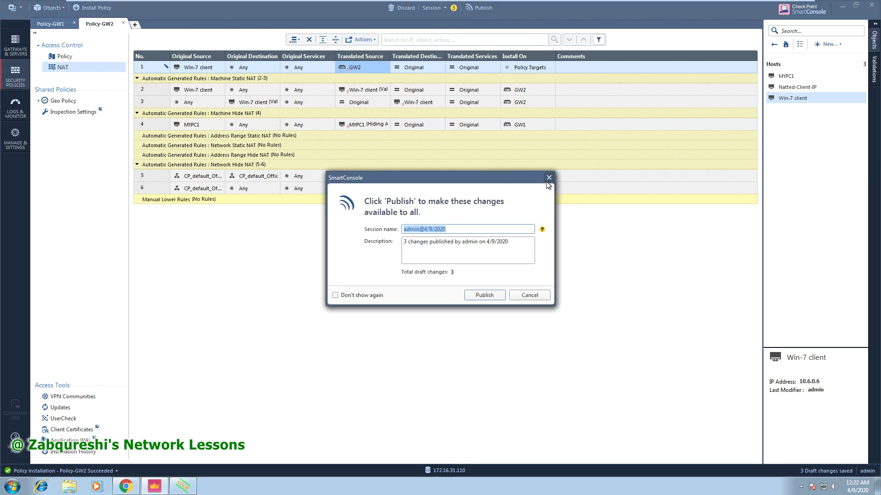
# Cancel publishing and delete the new Win-7 client NAT rule 1.
pyautogui.click(548, 175)
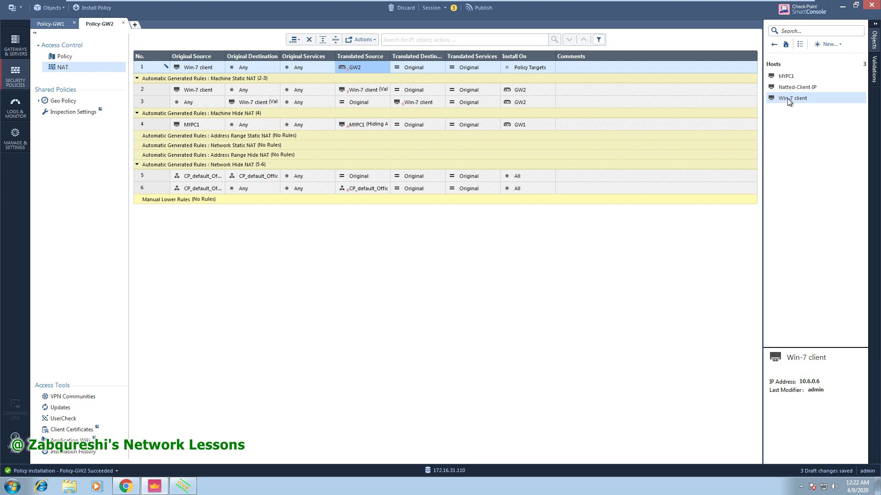
pyautogui.moveTo(789, 101)
pyautogui.rightClick(153, 69)
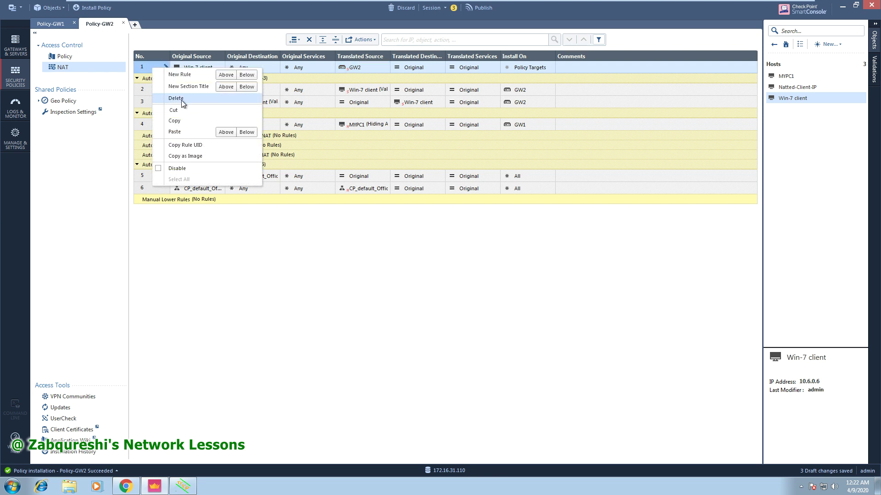
pyautogui.click(179, 100)
pyautogui.click(487, 270)
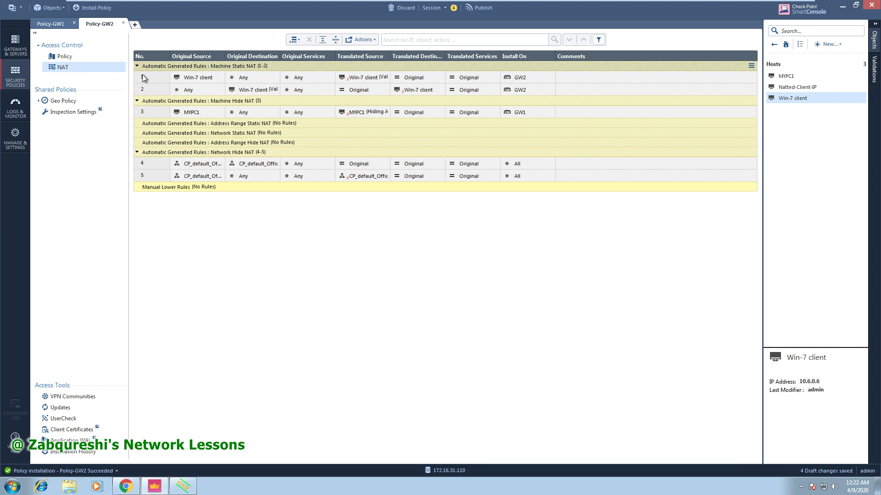
# Collapse the Machine Static, Machine Hide and Network Hide NAT sections.
pyautogui.click(137, 66)
pyautogui.click(137, 75)
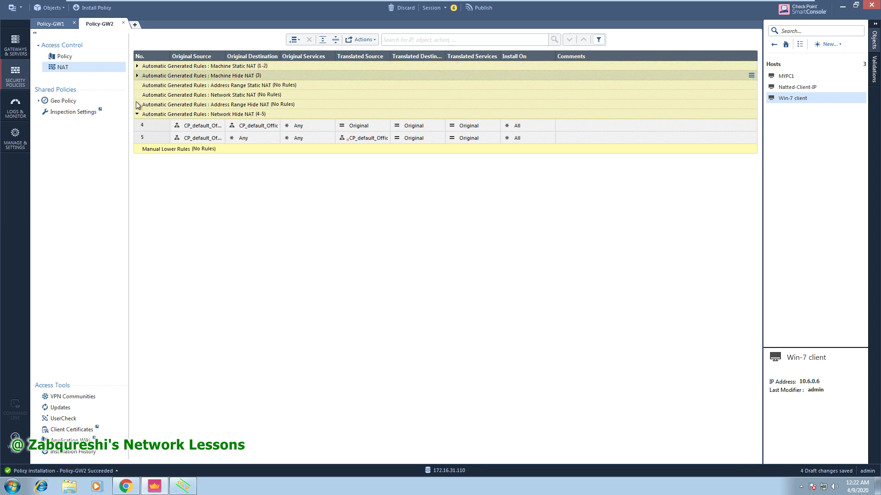
pyautogui.click(136, 115)
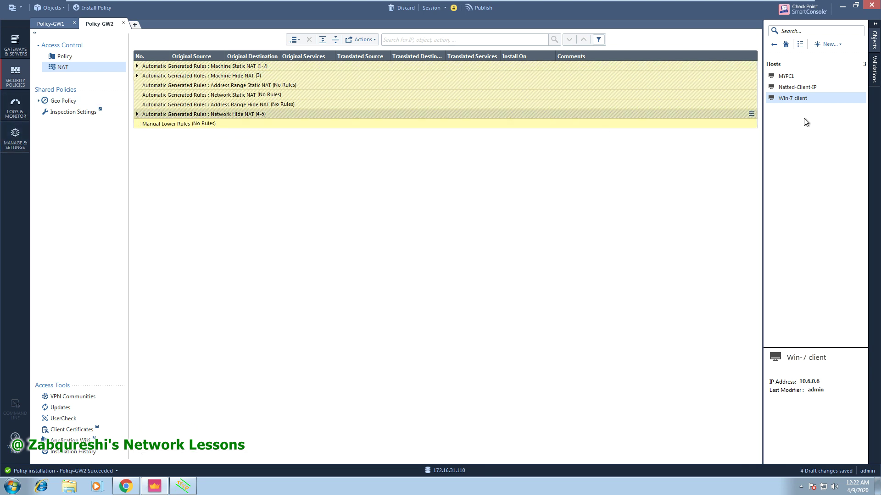
pyautogui.moveTo(791, 99)
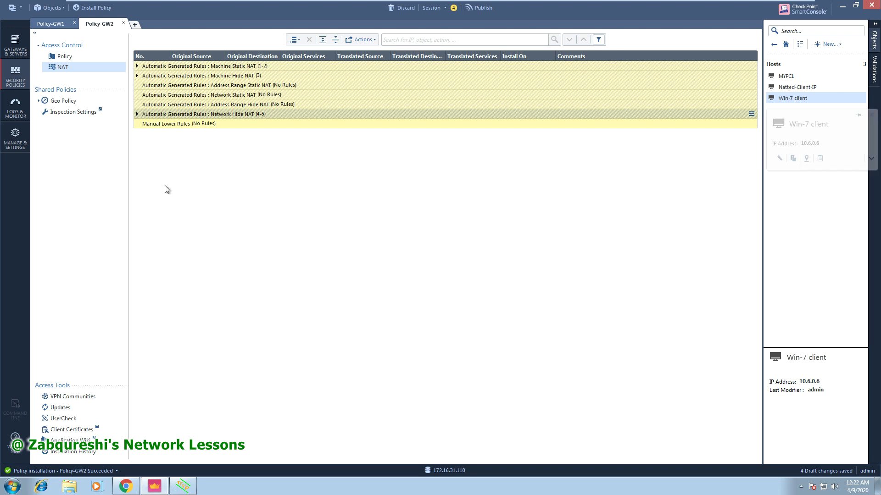
# Review GW2's eth0 topology (External, OUTSIDE zone, anti-spoofing Prevent and Log) and save GW2 unchanged.
pyautogui.click(17, 51)
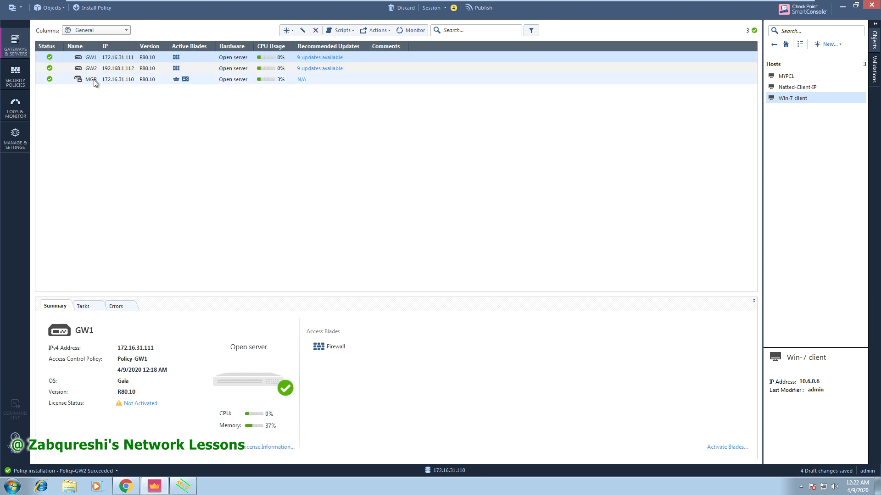
pyautogui.rightClick(92, 70)
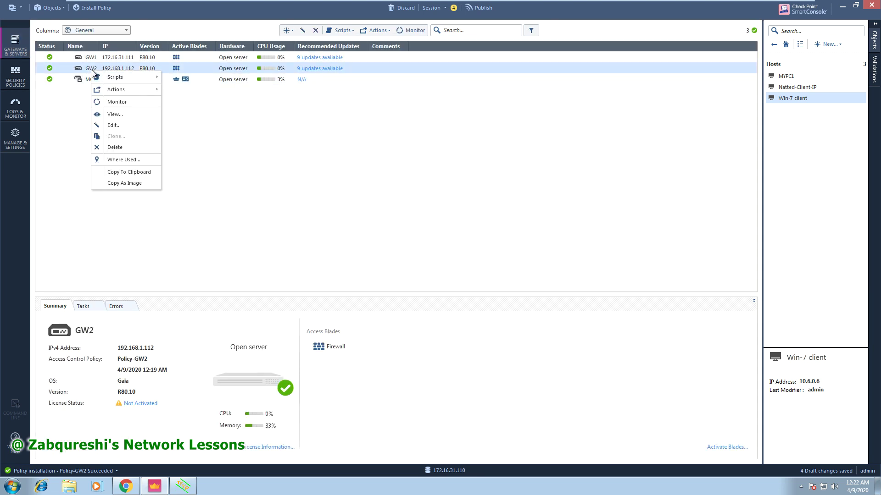
pyautogui.press('Escape')
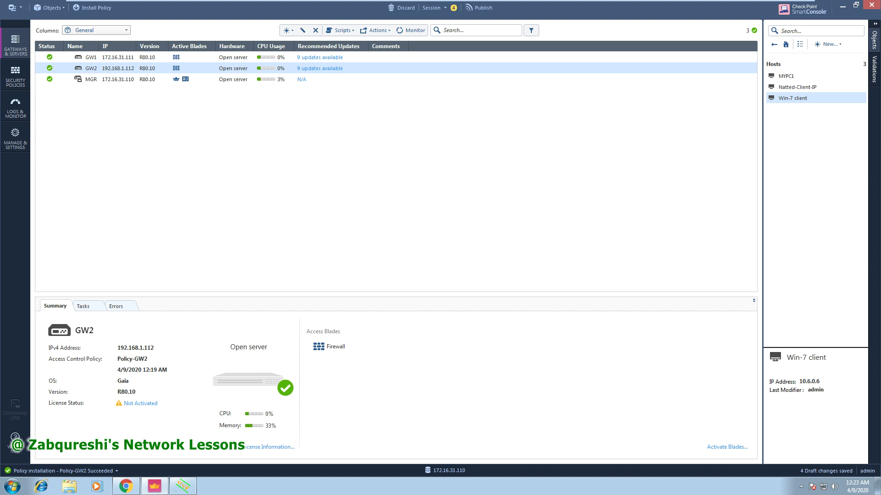
pyautogui.doubleClick(92, 70)
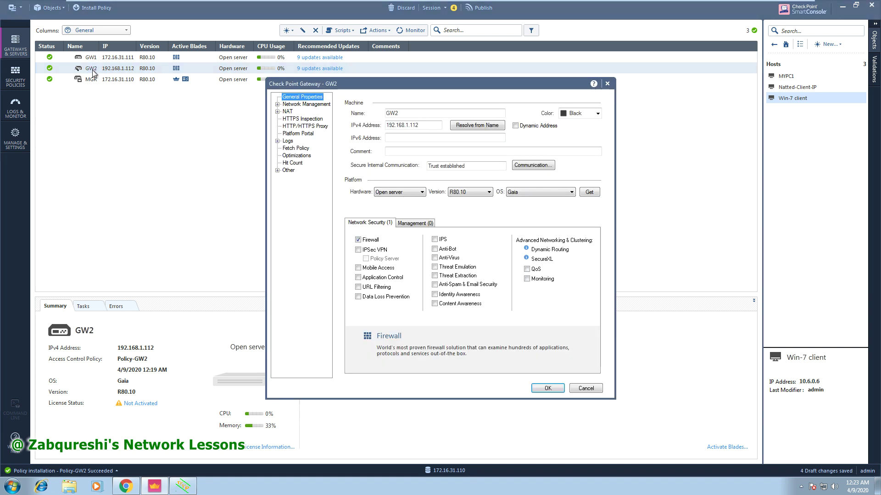
pyautogui.click(307, 105)
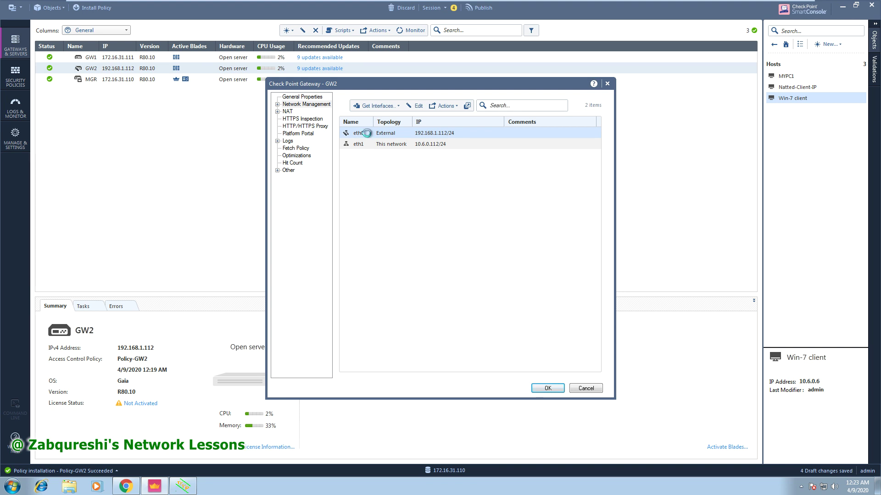
pyautogui.doubleClick(367, 133)
pyautogui.click(389, 278)
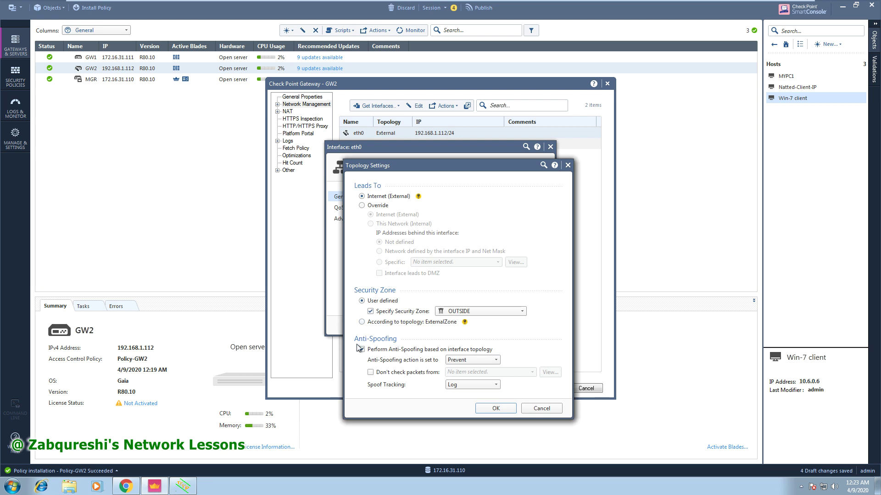
pyautogui.click(494, 409)
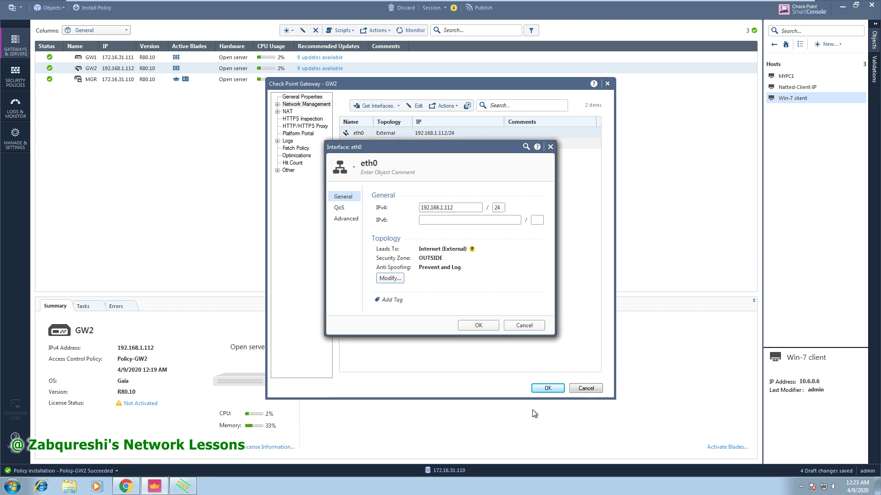
pyautogui.click(547, 388)
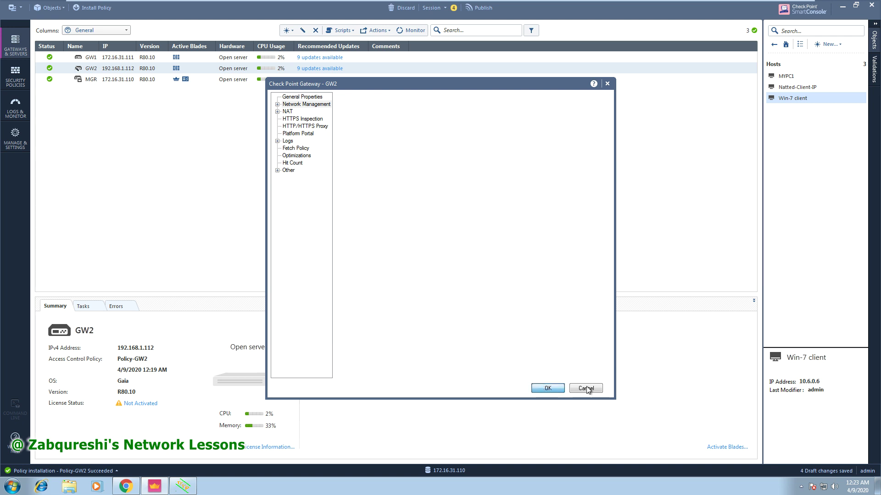
pyautogui.click(548, 388)
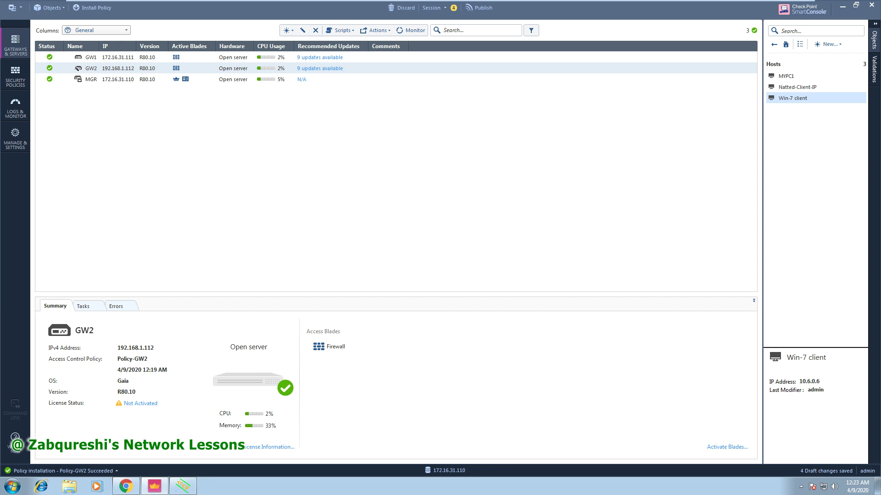
# Bring the Tftpd64 window forward and close it.
pyautogui.click(183, 487)
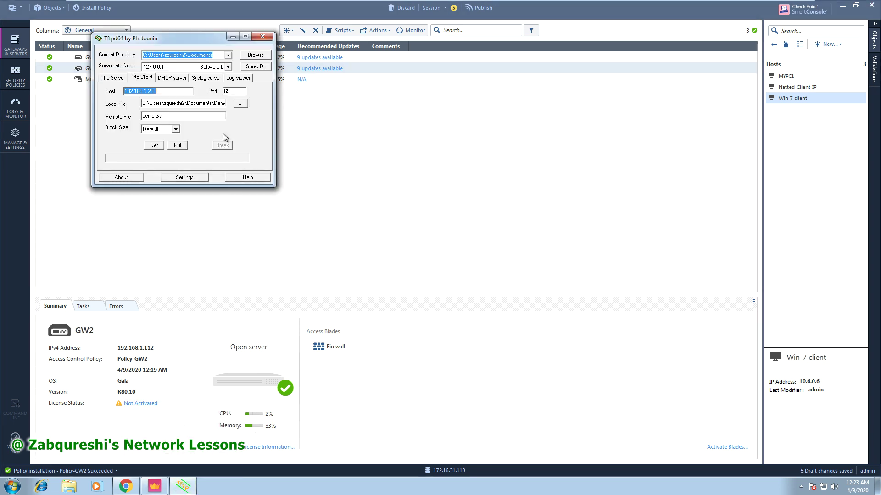
pyautogui.click(260, 32)
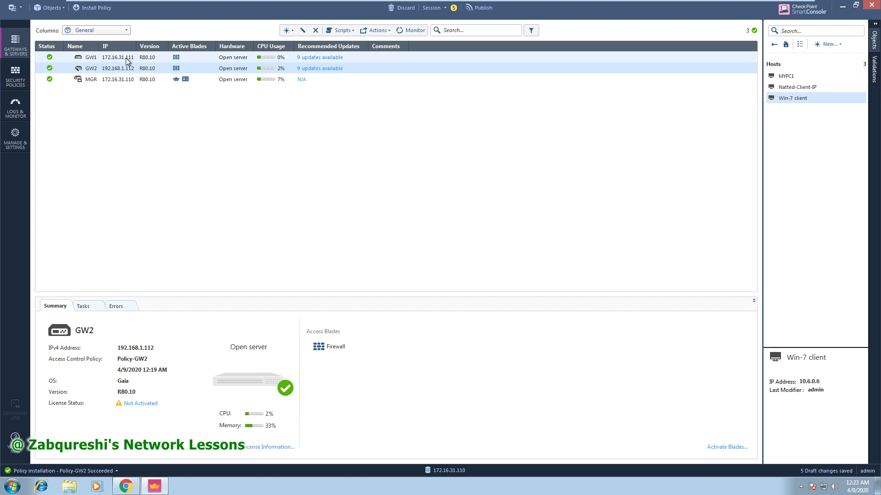
# Select GW1, then publish all 5 draft changes.
pyautogui.click(109, 59)
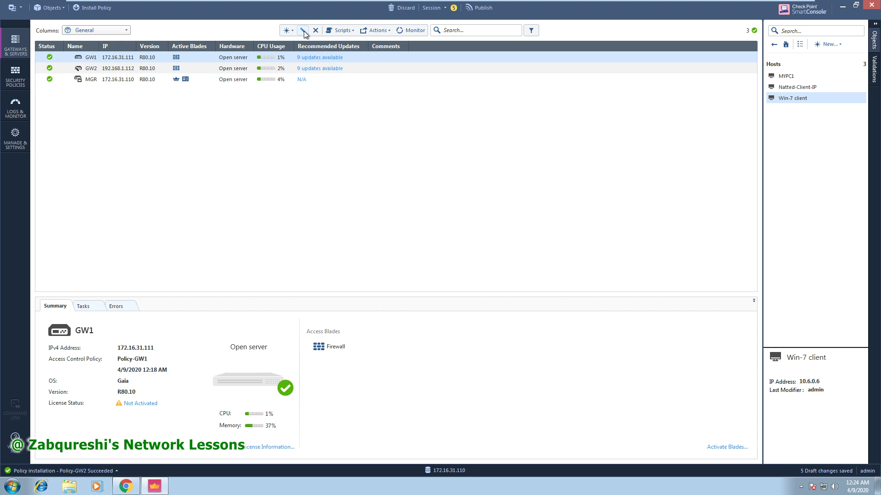
pyautogui.click(480, 8)
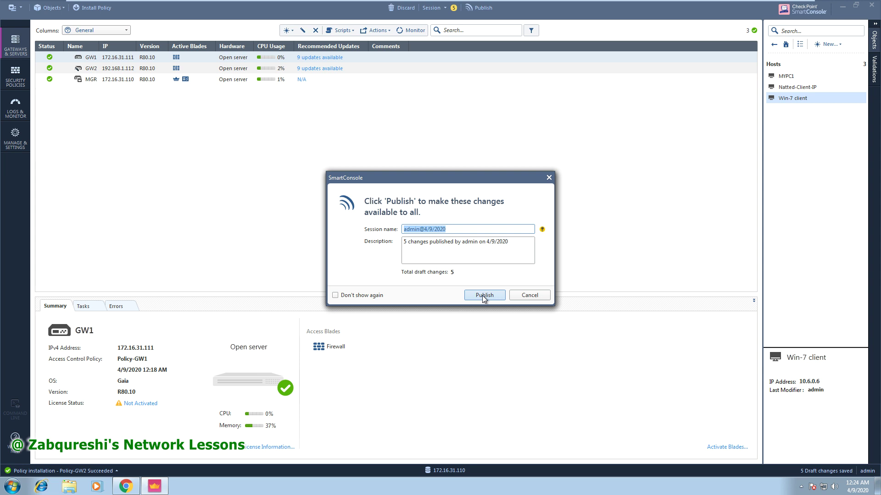
pyautogui.click(483, 295)
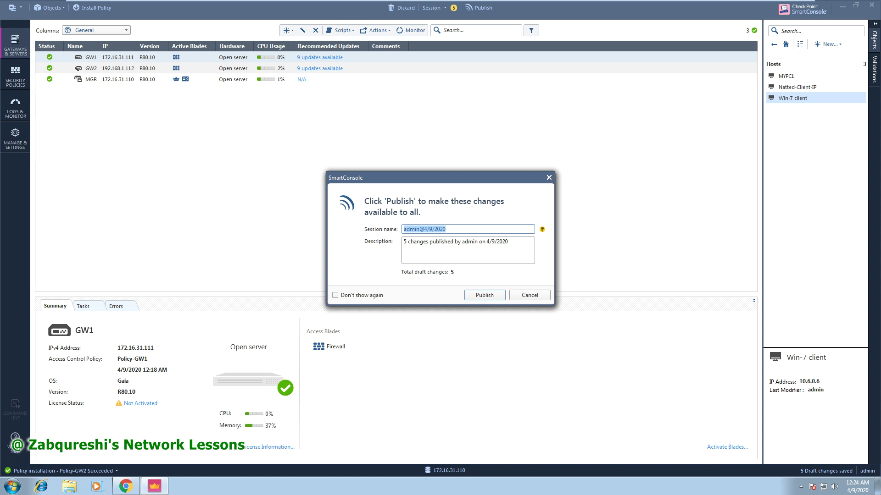